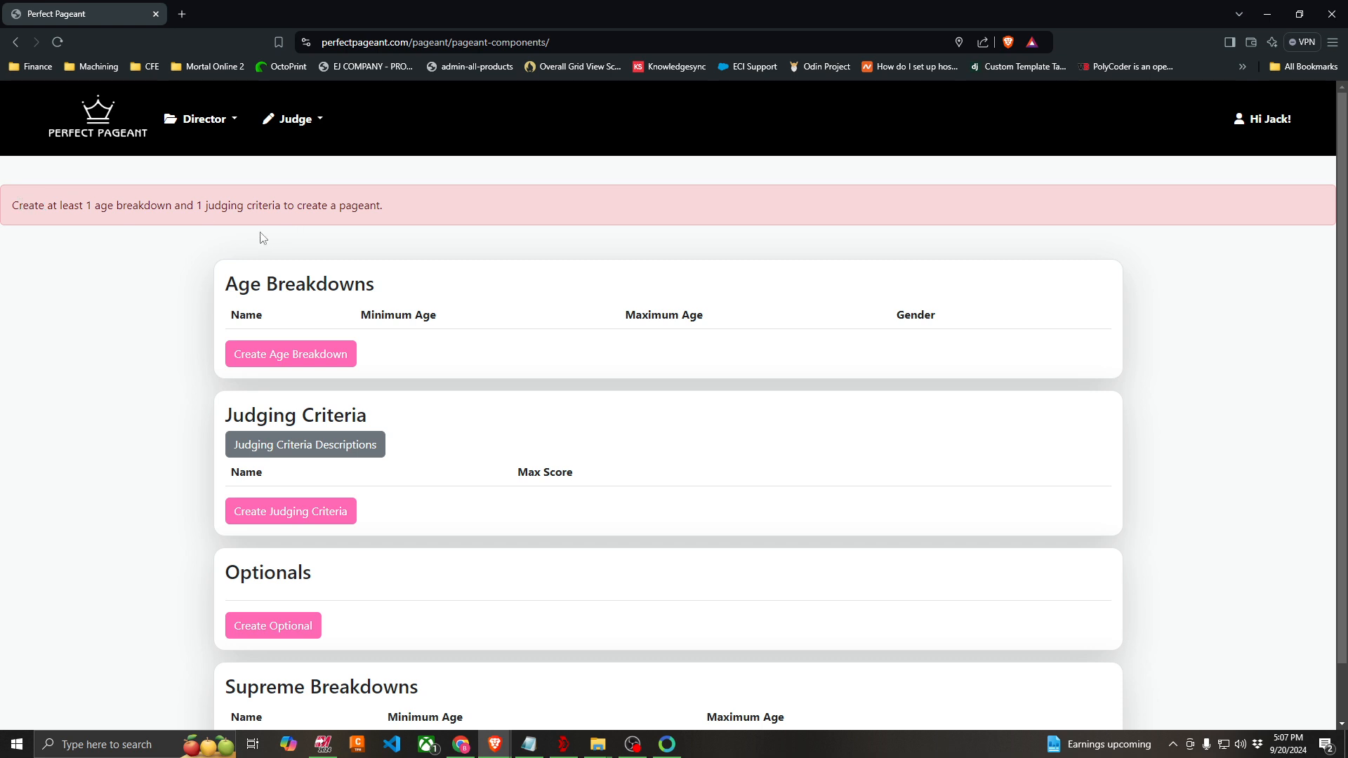
Review the Age Breakdowns, Judging Criteria, Optionals and Supreme Breakdowns sections of the pageant components page.
scroll(390, 465, "down", 1)
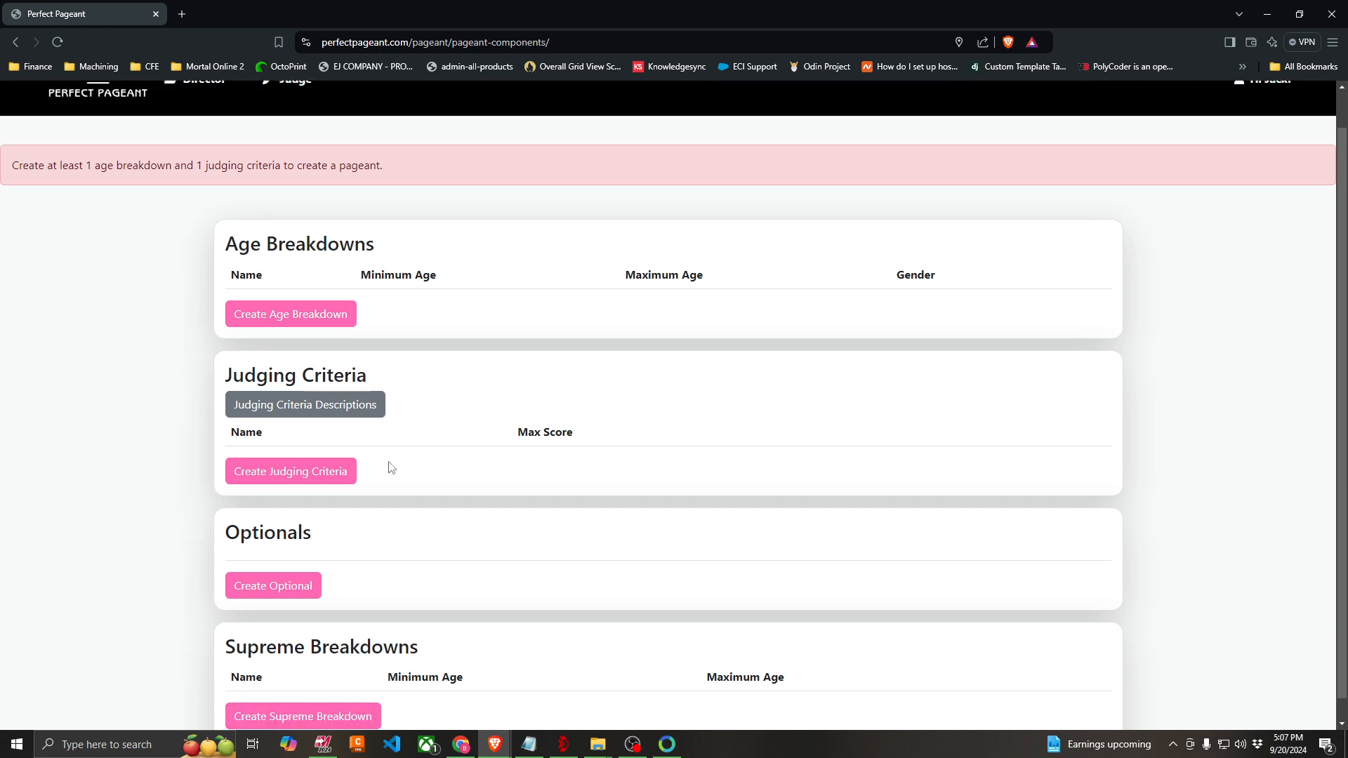
left_click_drag(238, 221, 340, 225)
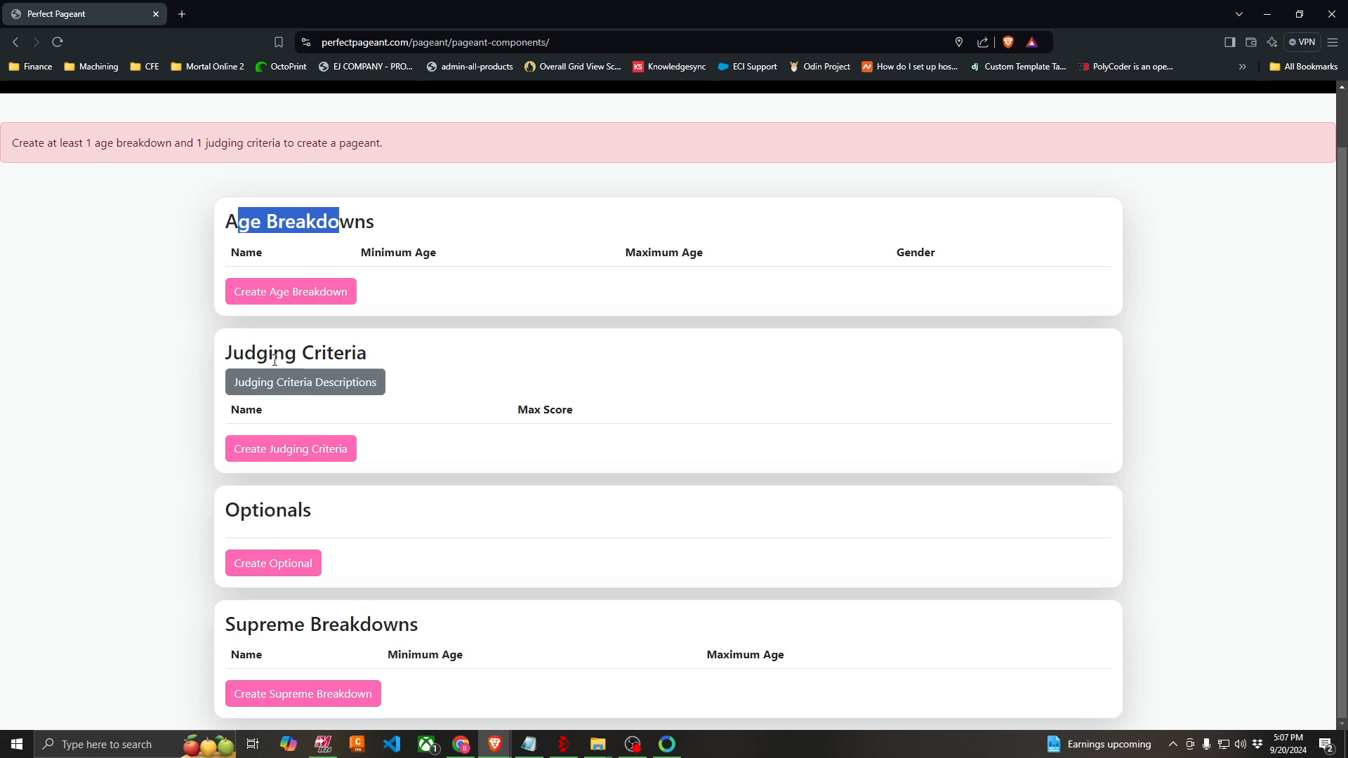
left_click_drag(272, 352, 390, 363)
left_click(263, 631)
left_click_drag(263, 631, 437, 636)
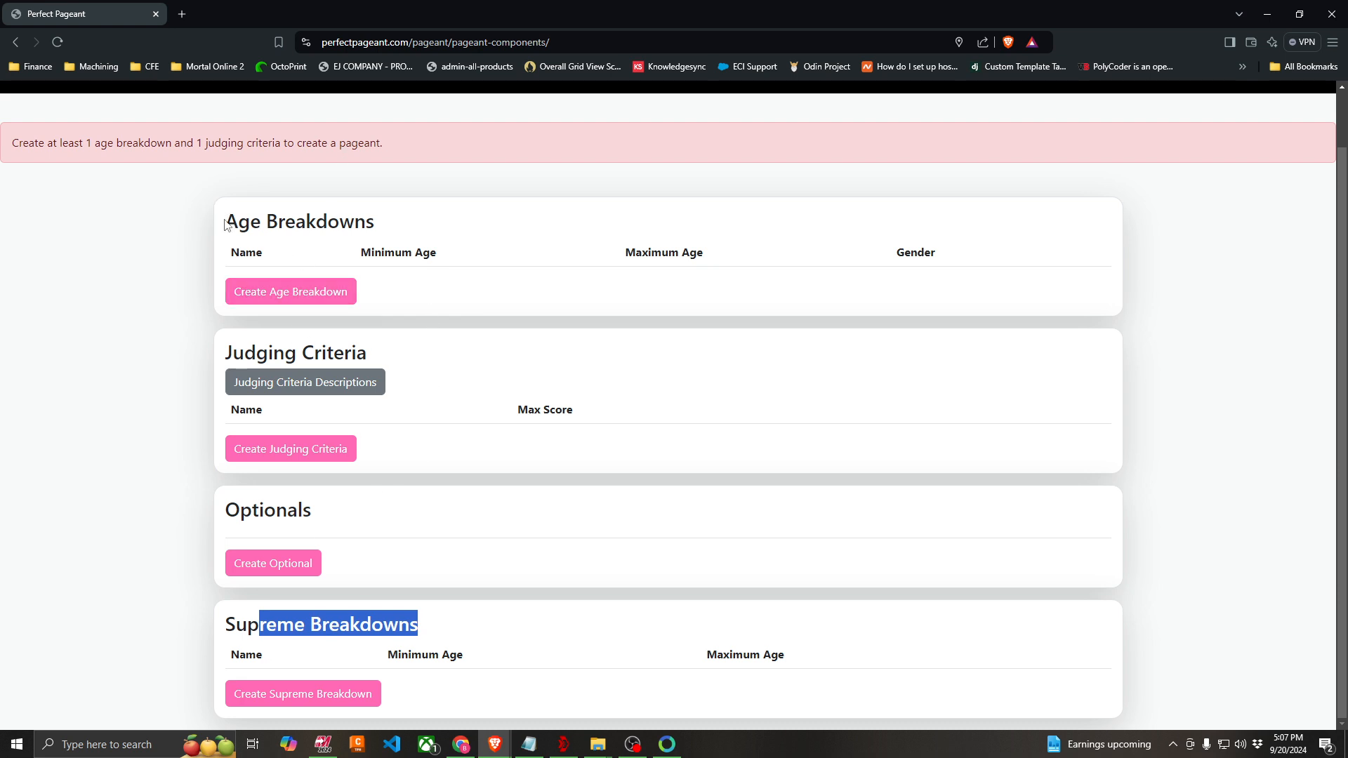
left_click_drag(223, 219, 407, 231)
left_click_drag(222, 353, 400, 351)
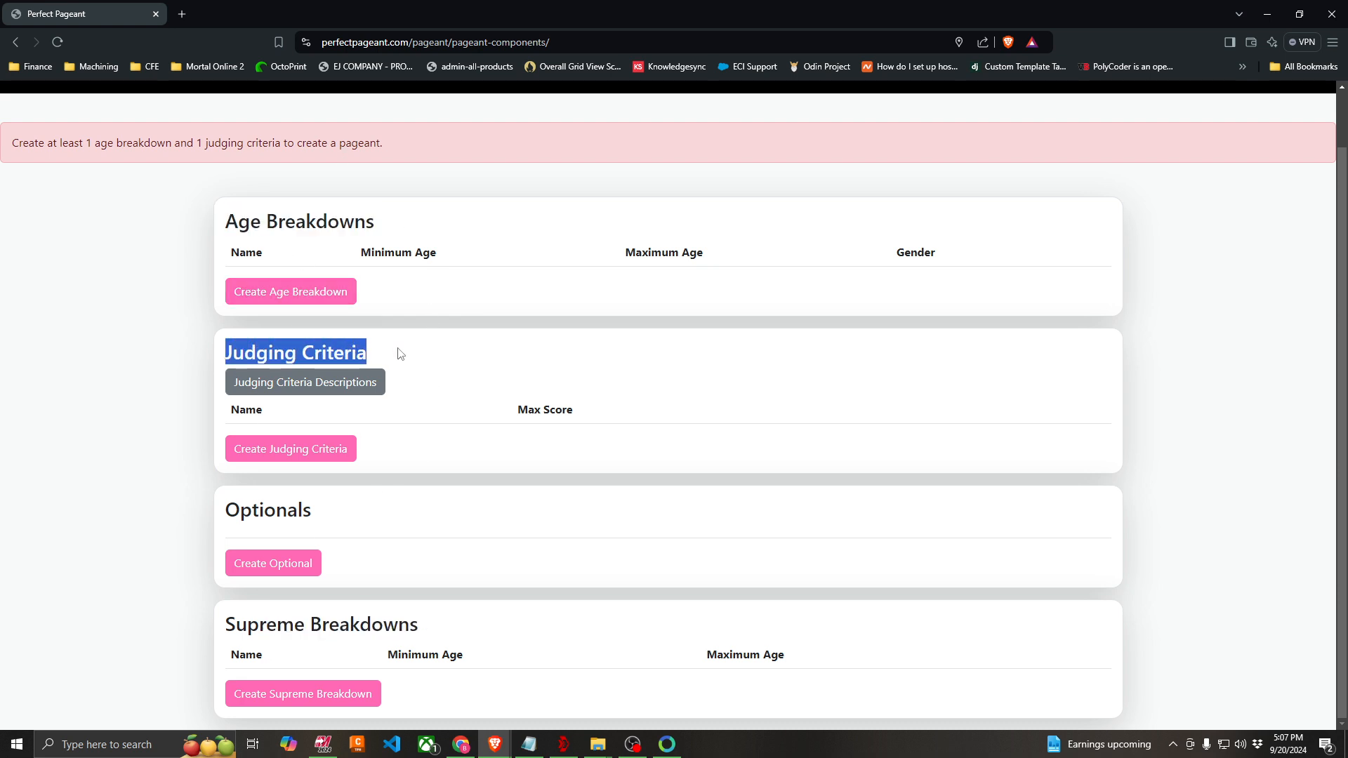
scroll(418, 351, "up", 2)
View the director's list of upcoming and past pageants, and return to the pageant components page.
left_click(281, 119)
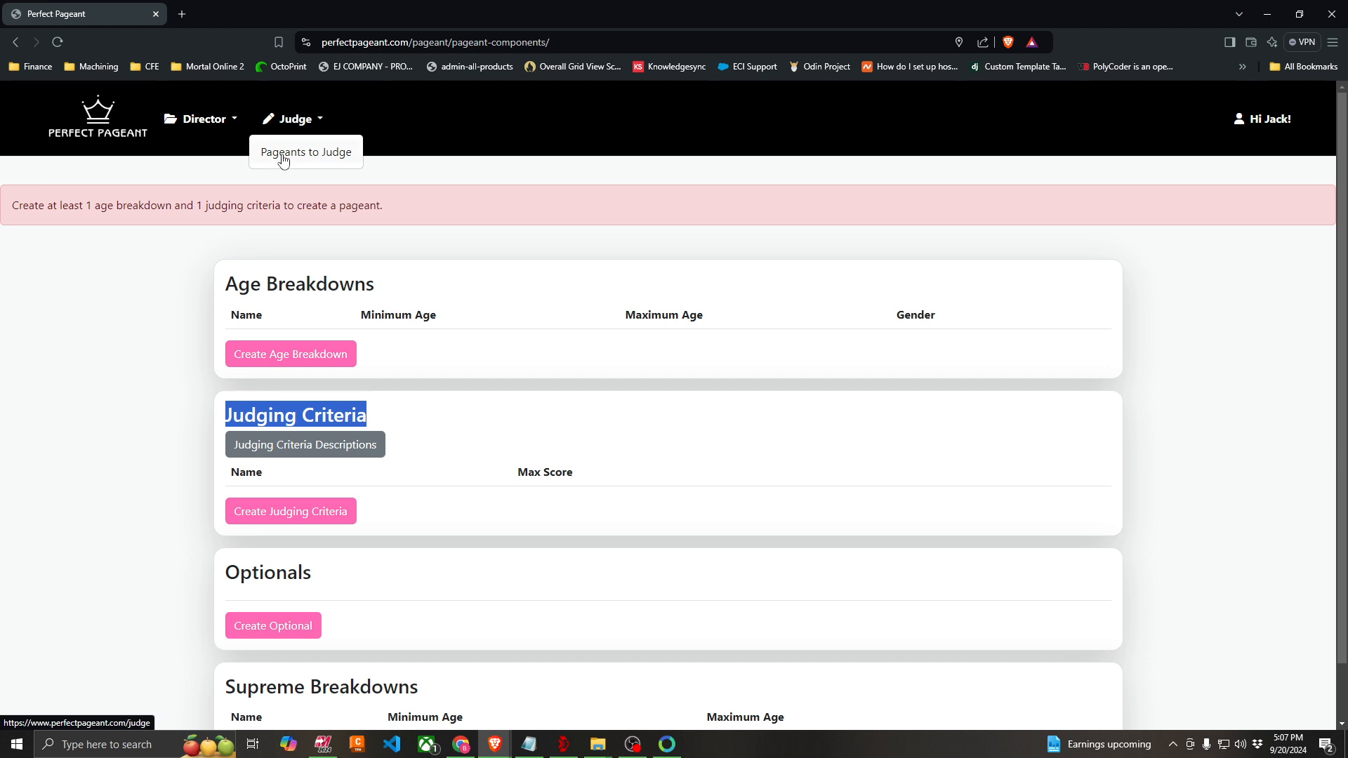
left_click(202, 121)
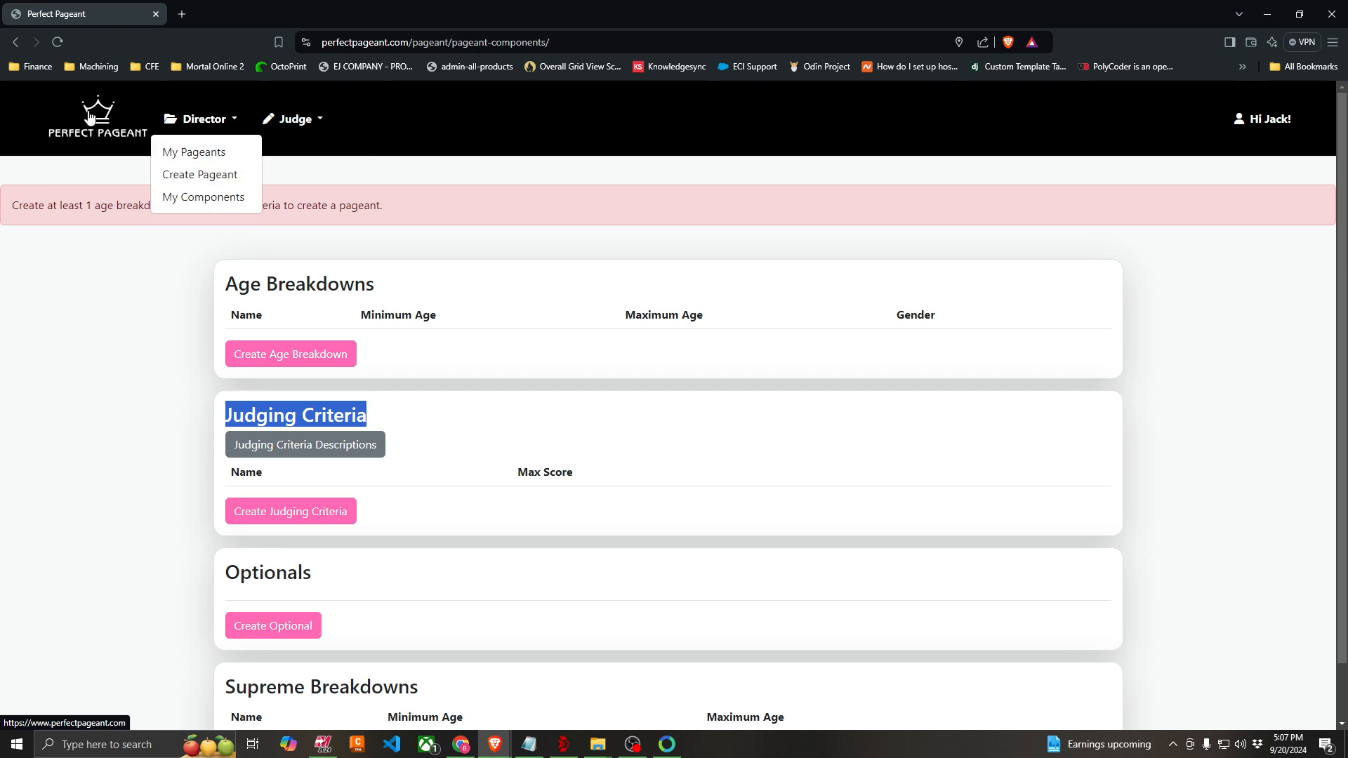
left_click(210, 147)
left_click(213, 129)
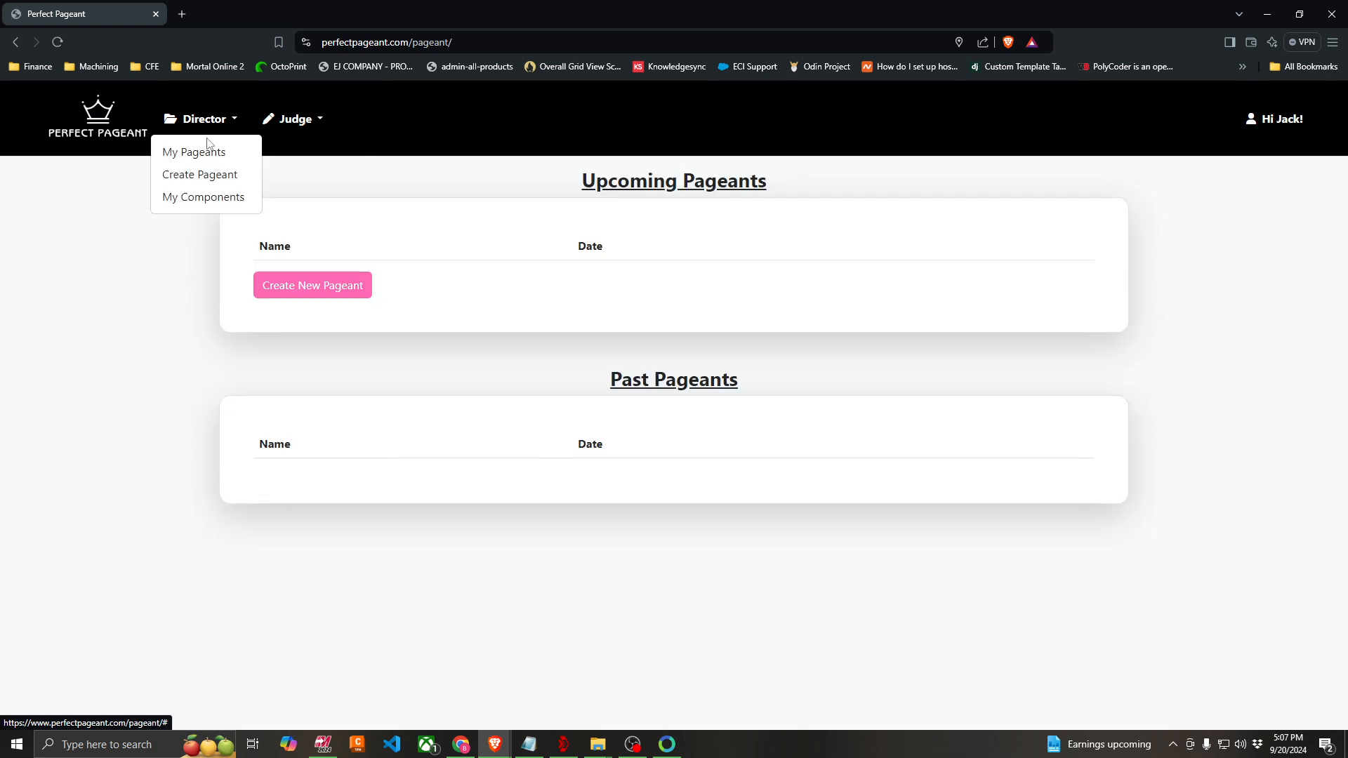
left_click(204, 198)
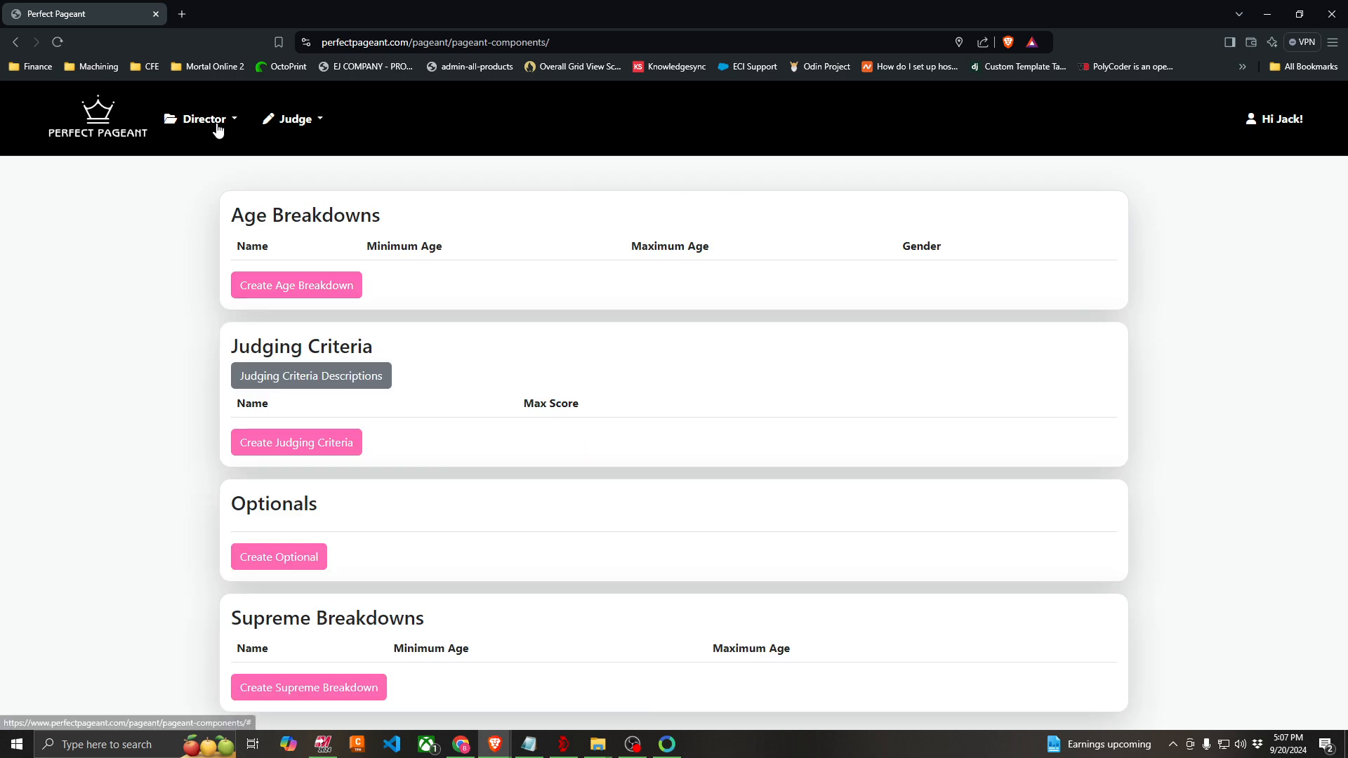
Create and save a female age breakdown named Wee with a minimum age of 0 and a maximum age of 4.
left_click(302, 285)
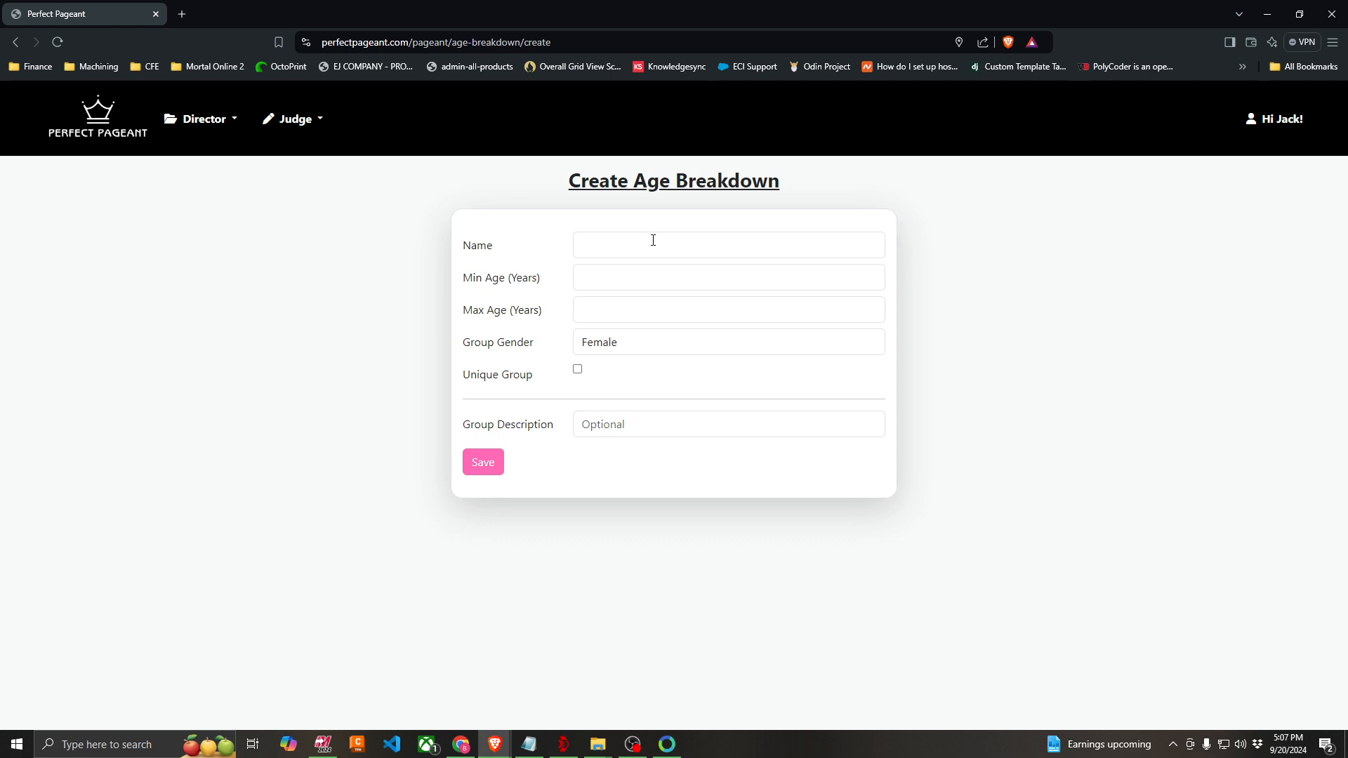
left_click(654, 240)
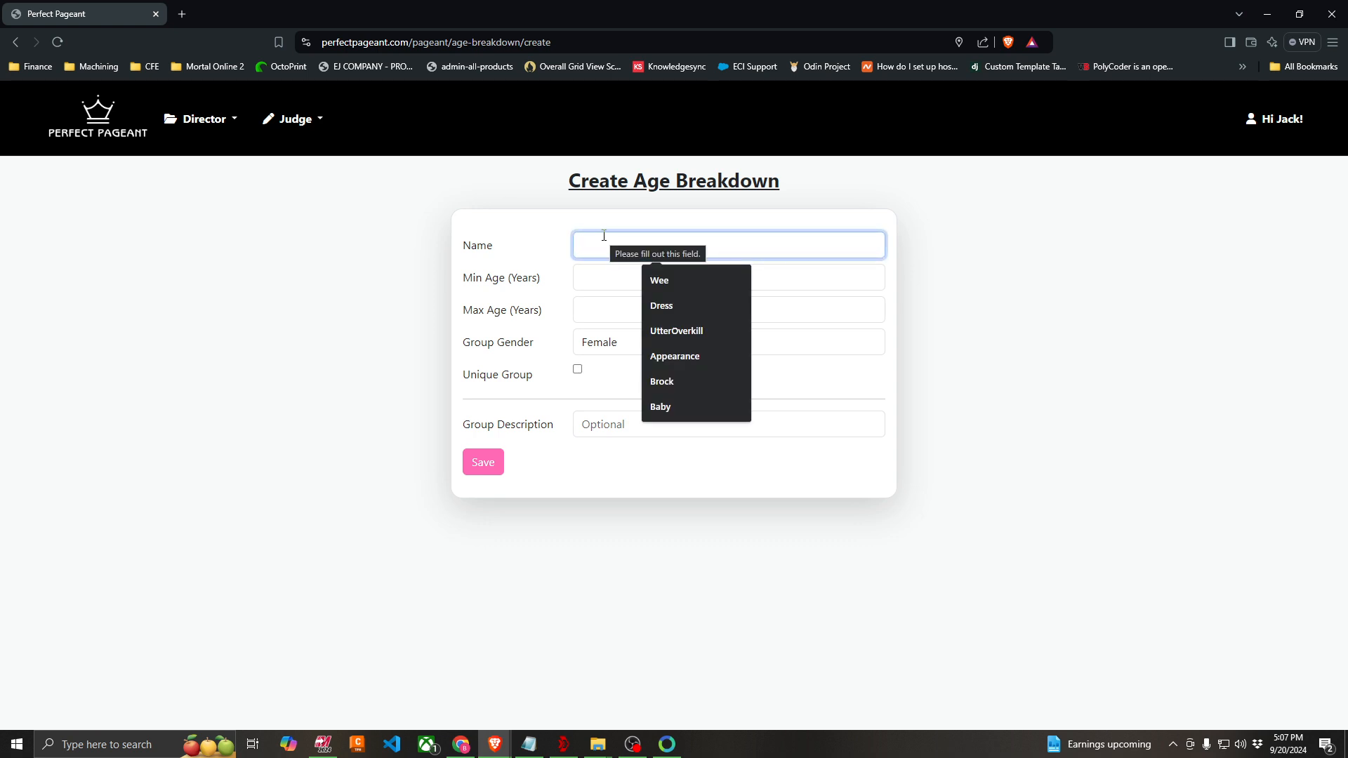
type("Wee")
key("Tab")
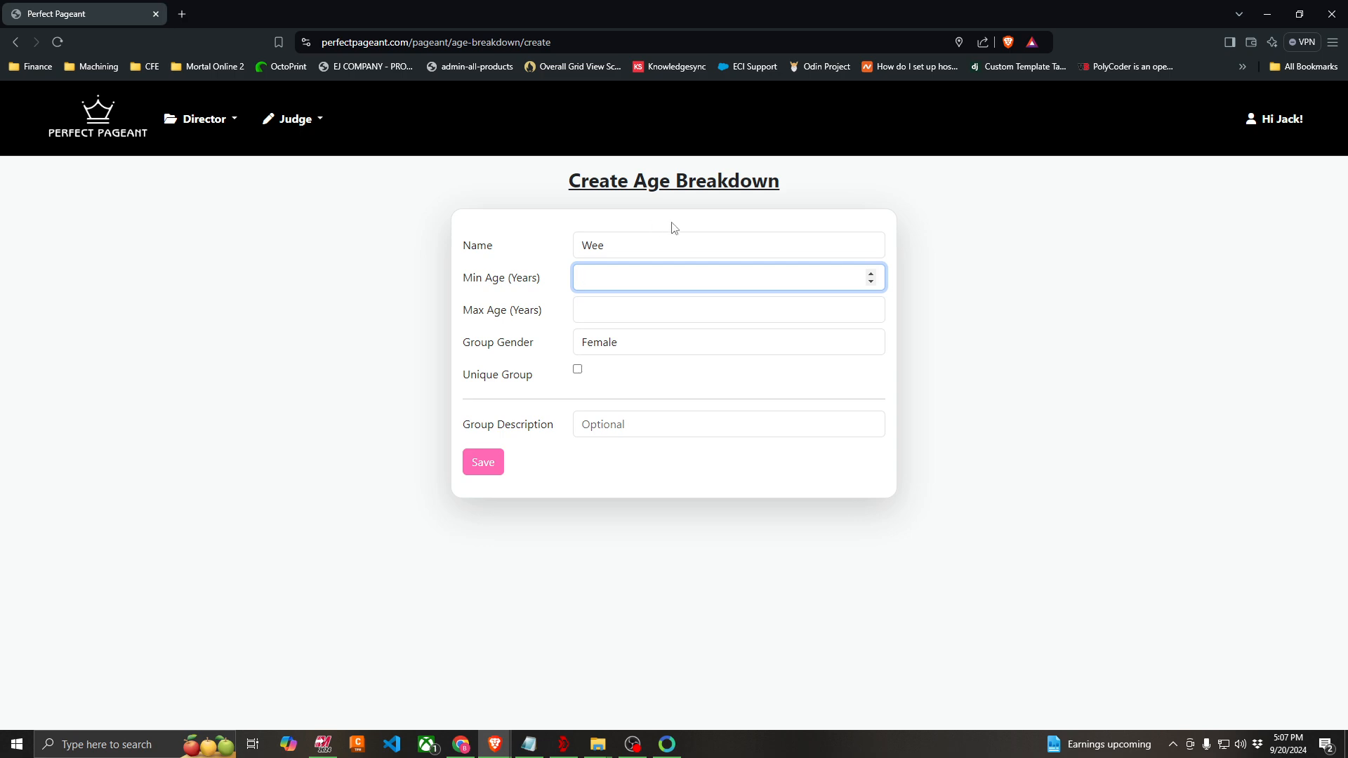
left_click_drag(542, 278, 487, 278)
triple_click(487, 279)
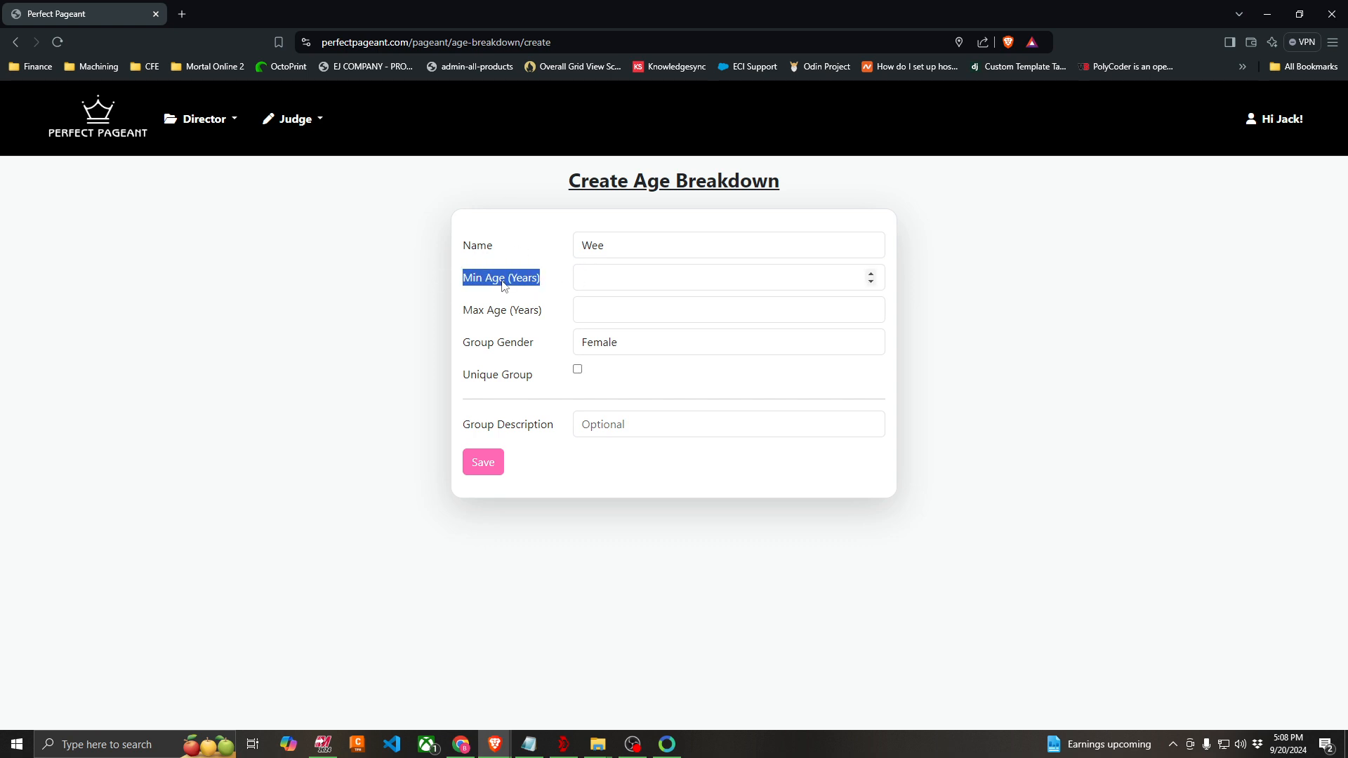
left_click(523, 281)
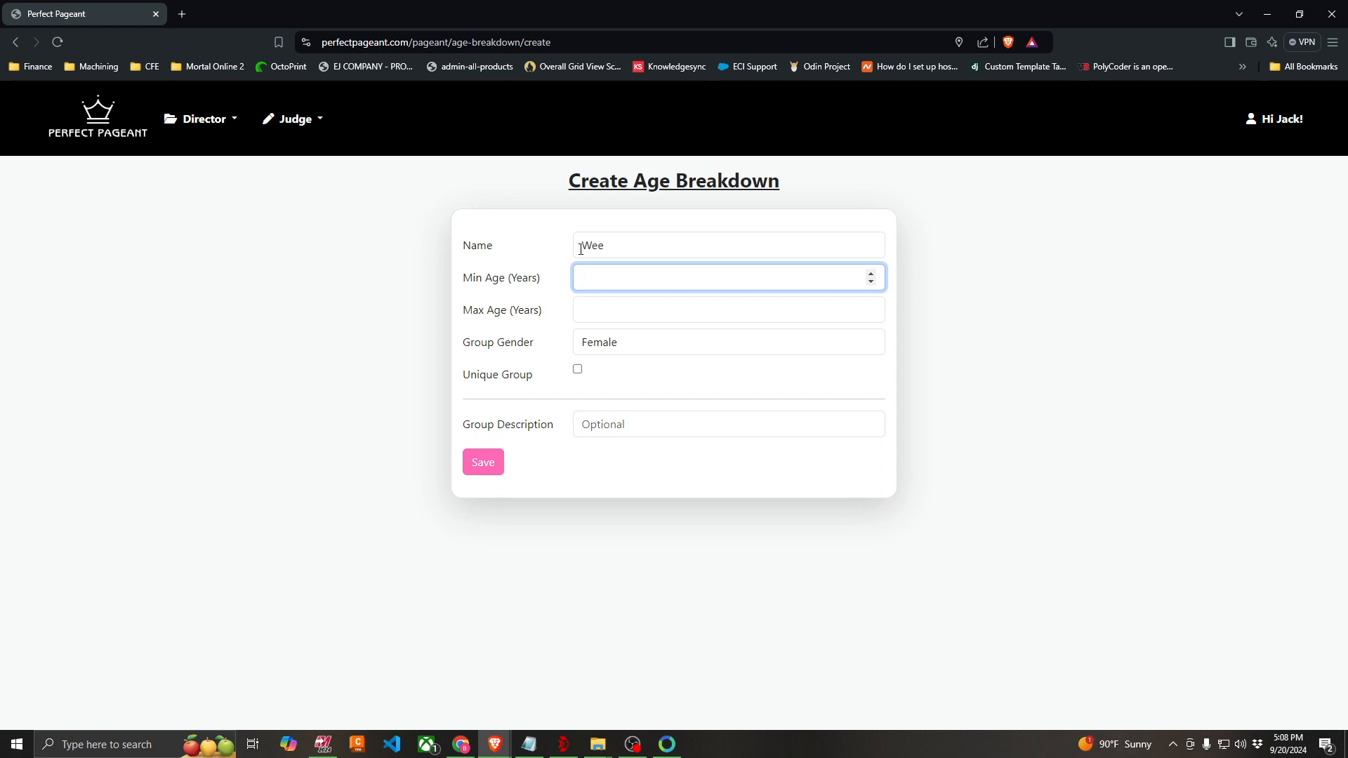
left_click(604, 320)
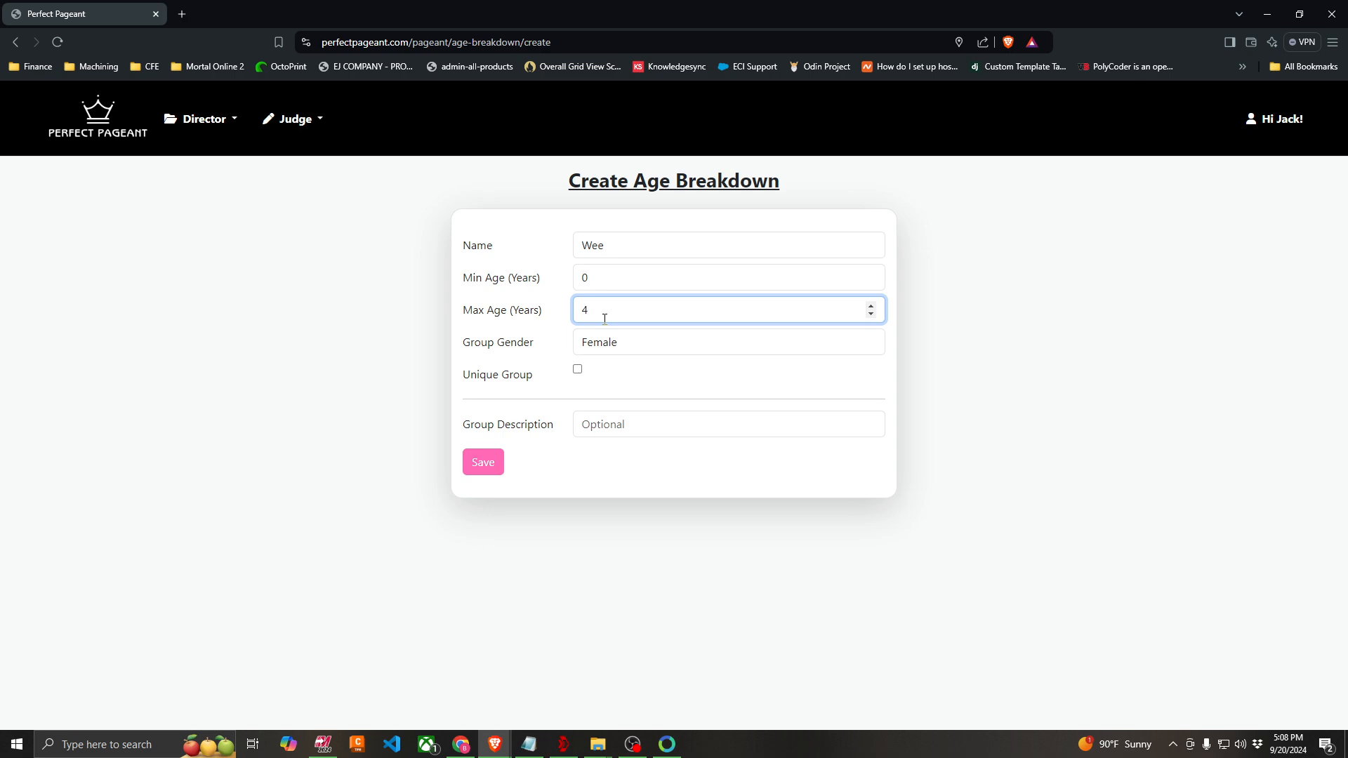
left_click(620, 354)
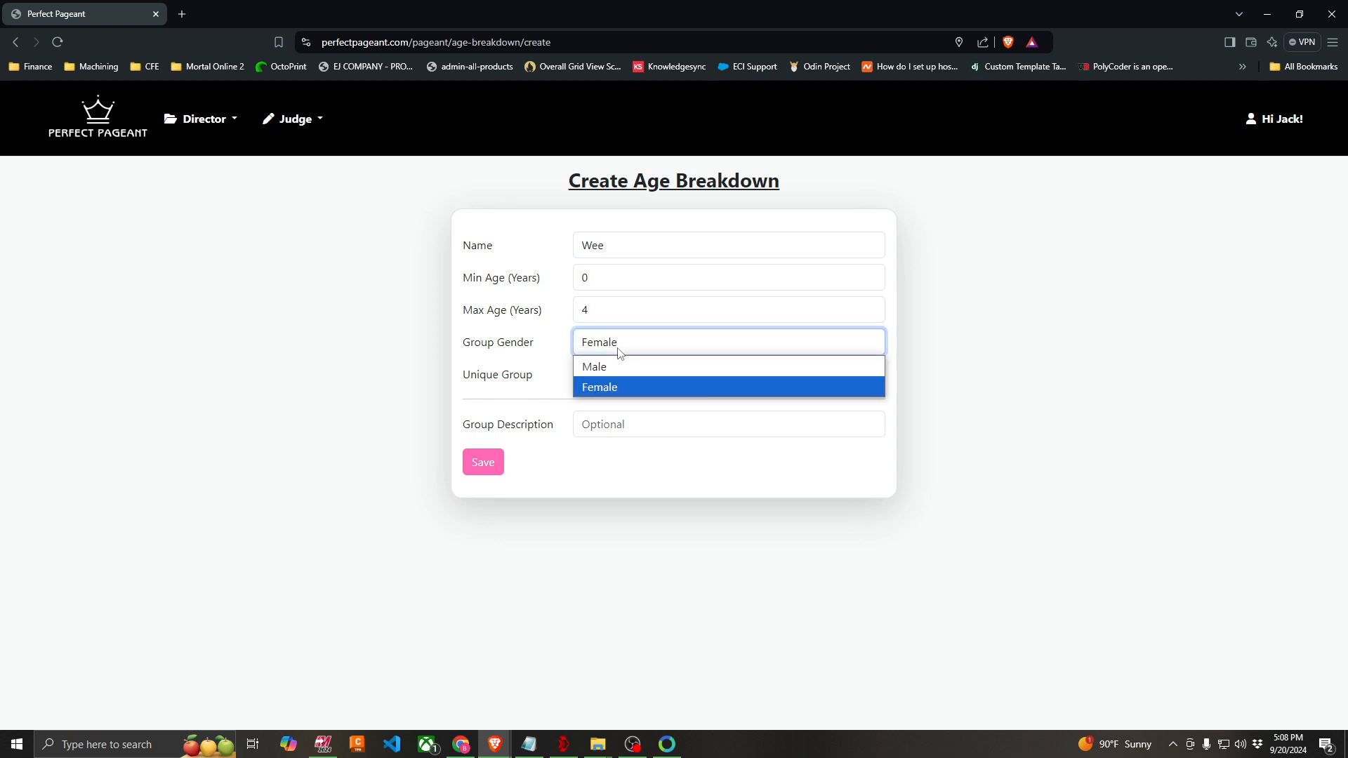
left_click(611, 386)
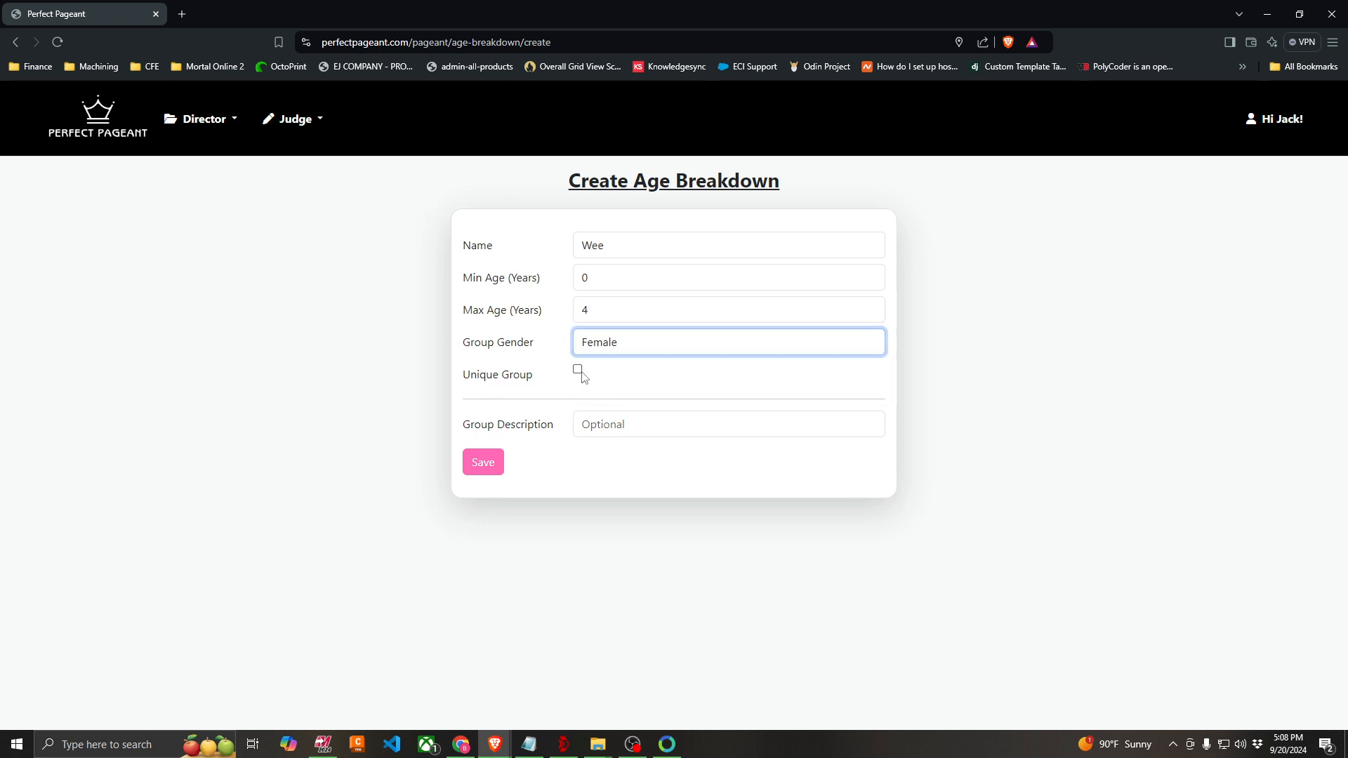
left_click(482, 466)
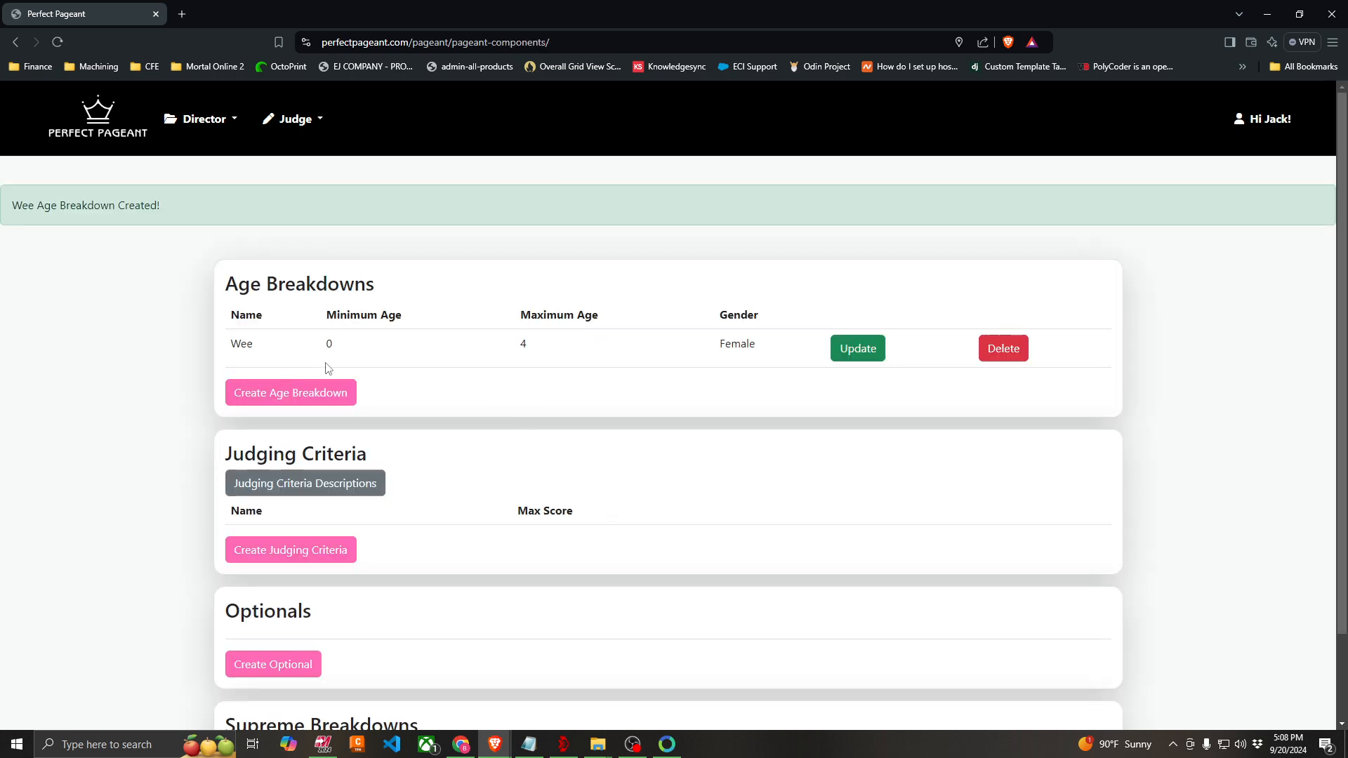
Create and save a female age breakdown named Miss with a minimum age of 4 and a maximum age of 99.
left_click(301, 393)
left_click(589, 246)
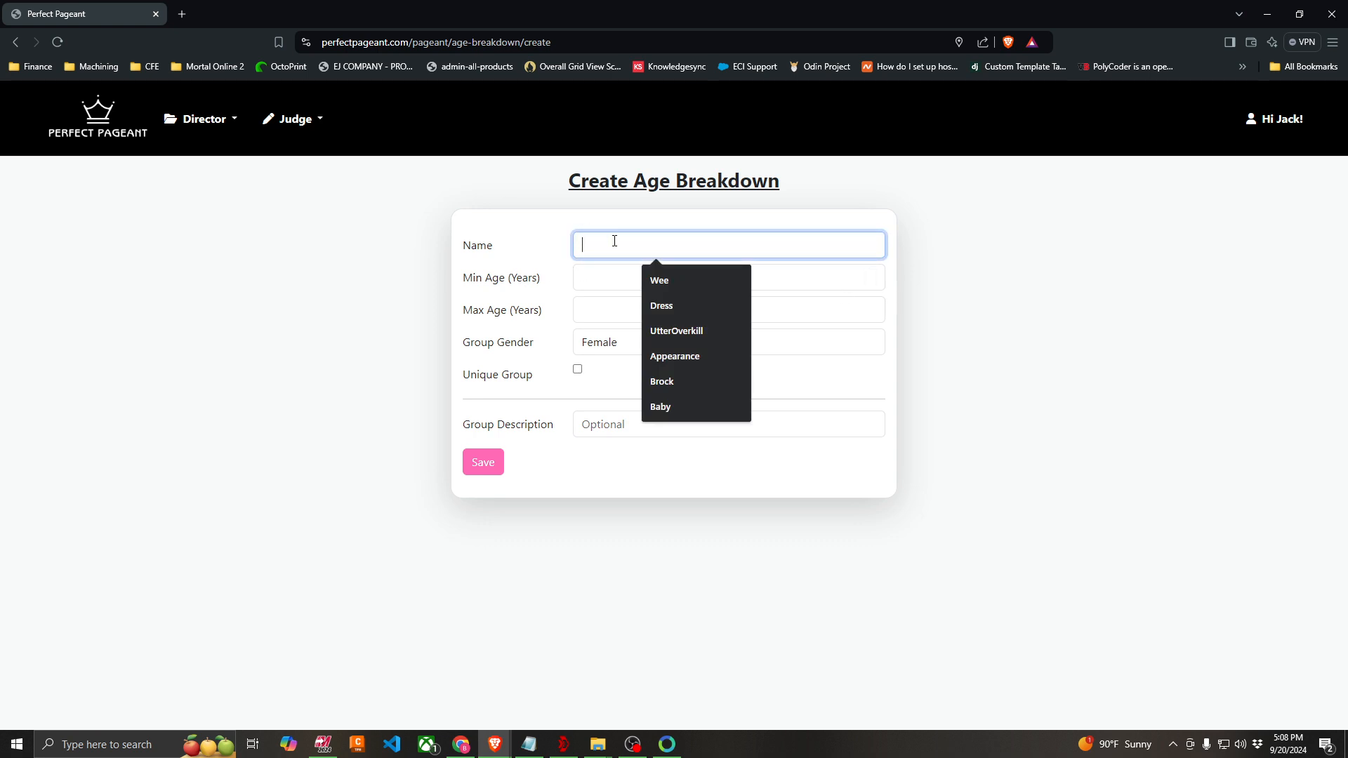
type("M")
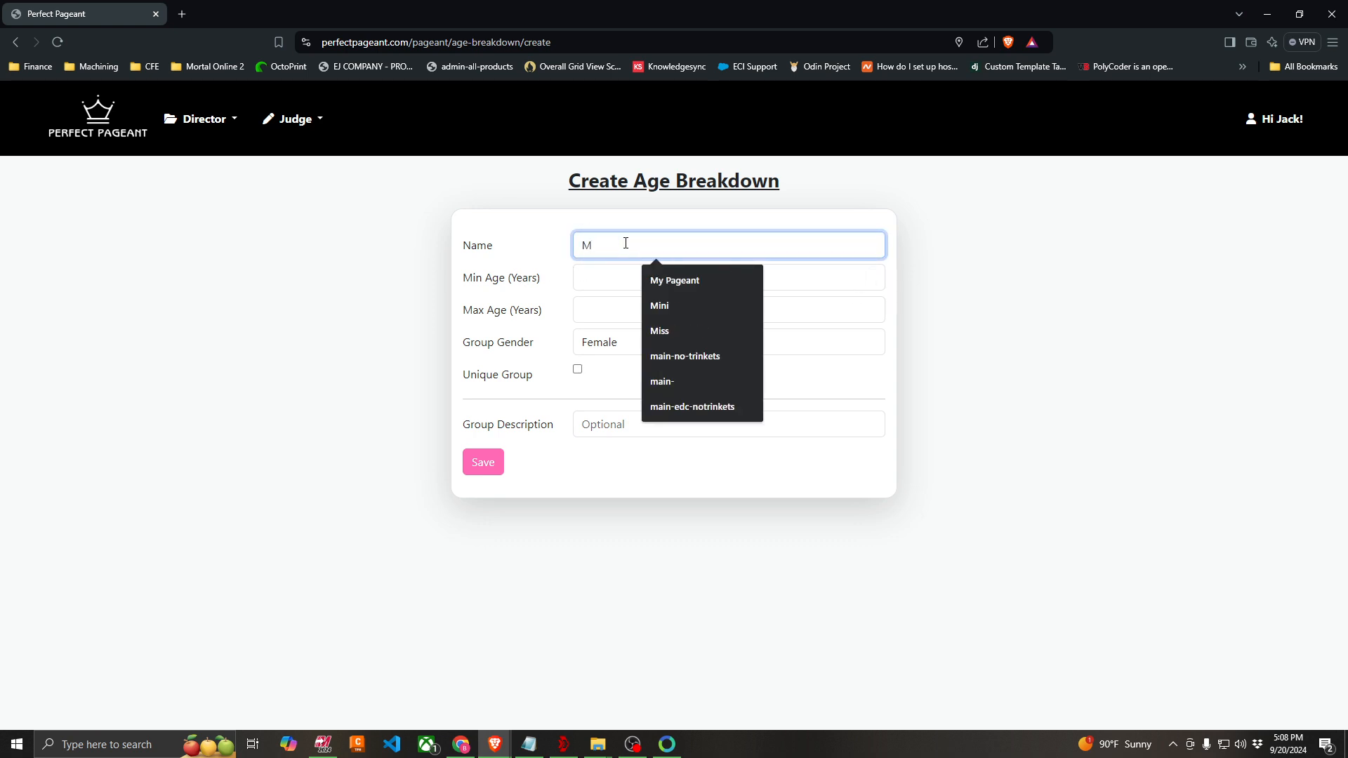
type("iss")
key("Tab")
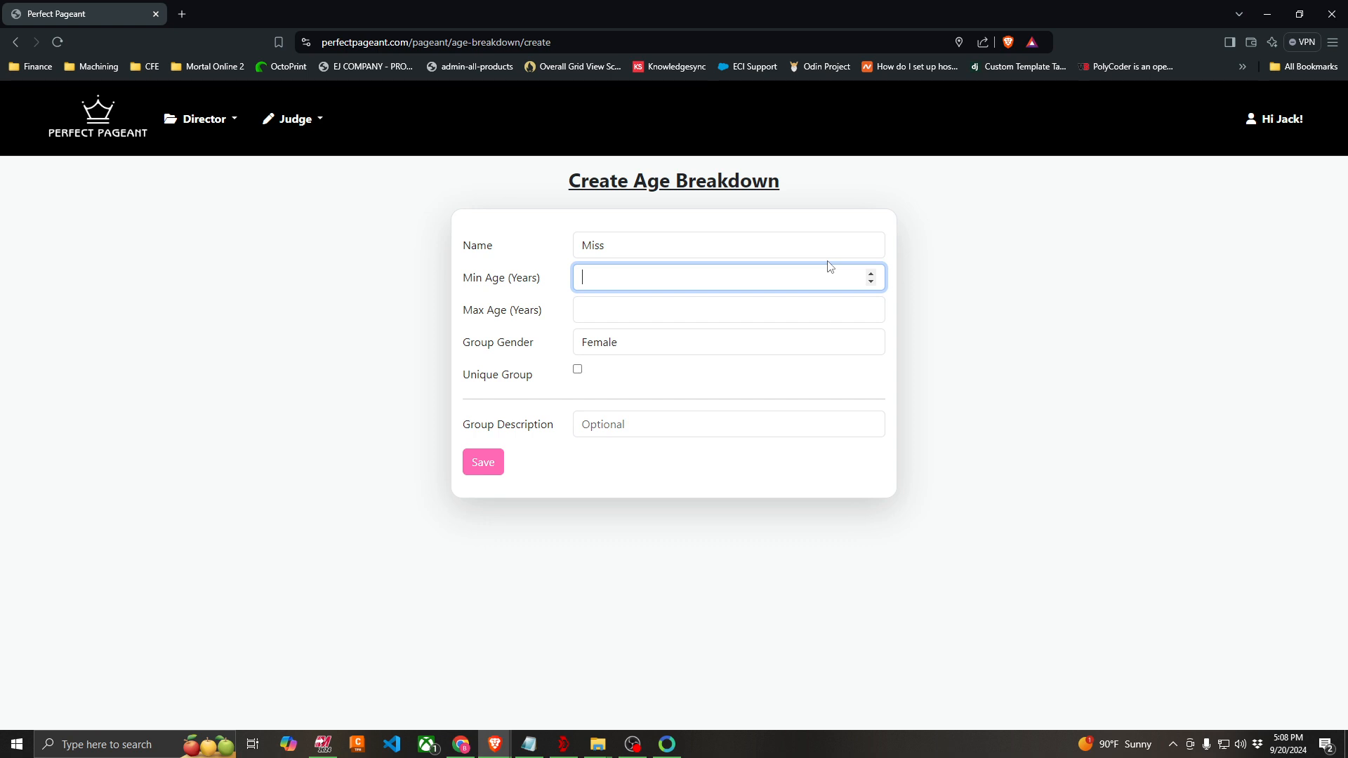
key("Tab")
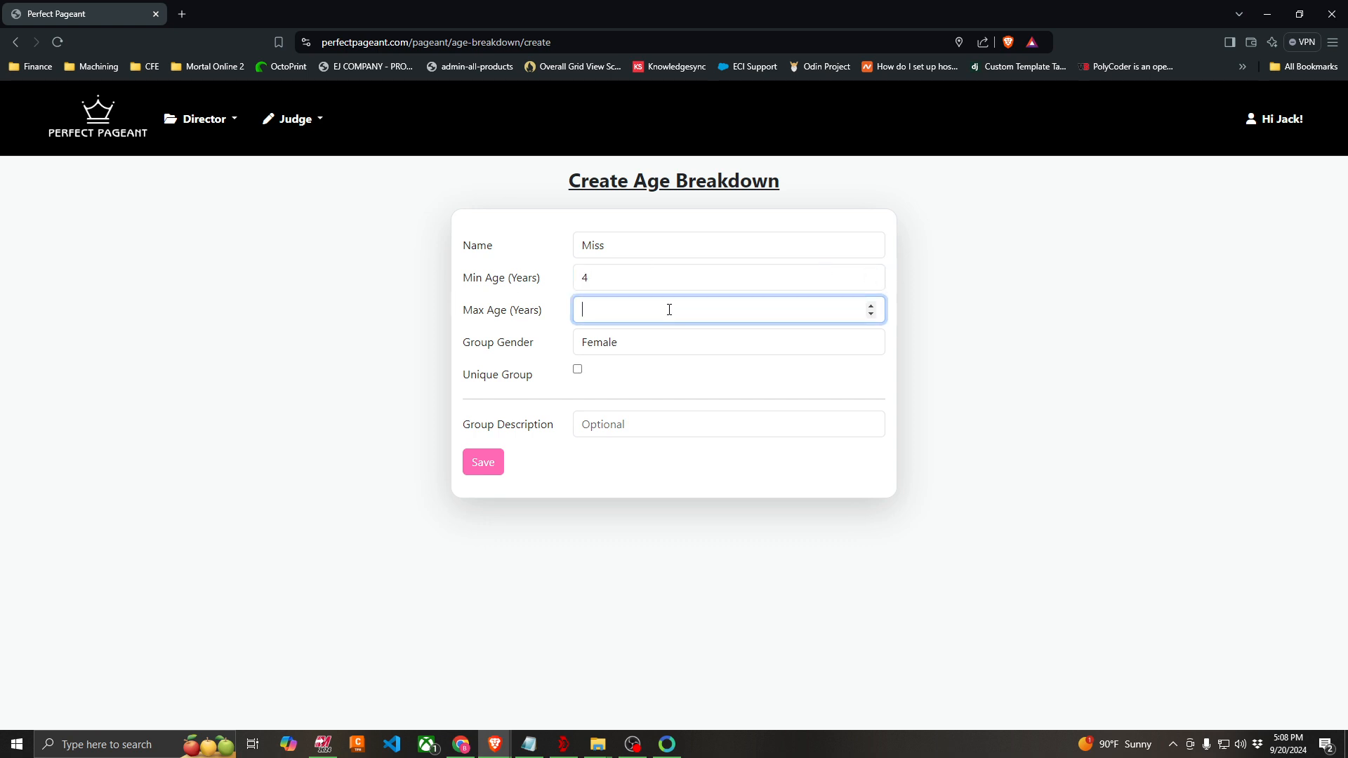
type("99")
left_click(487, 463)
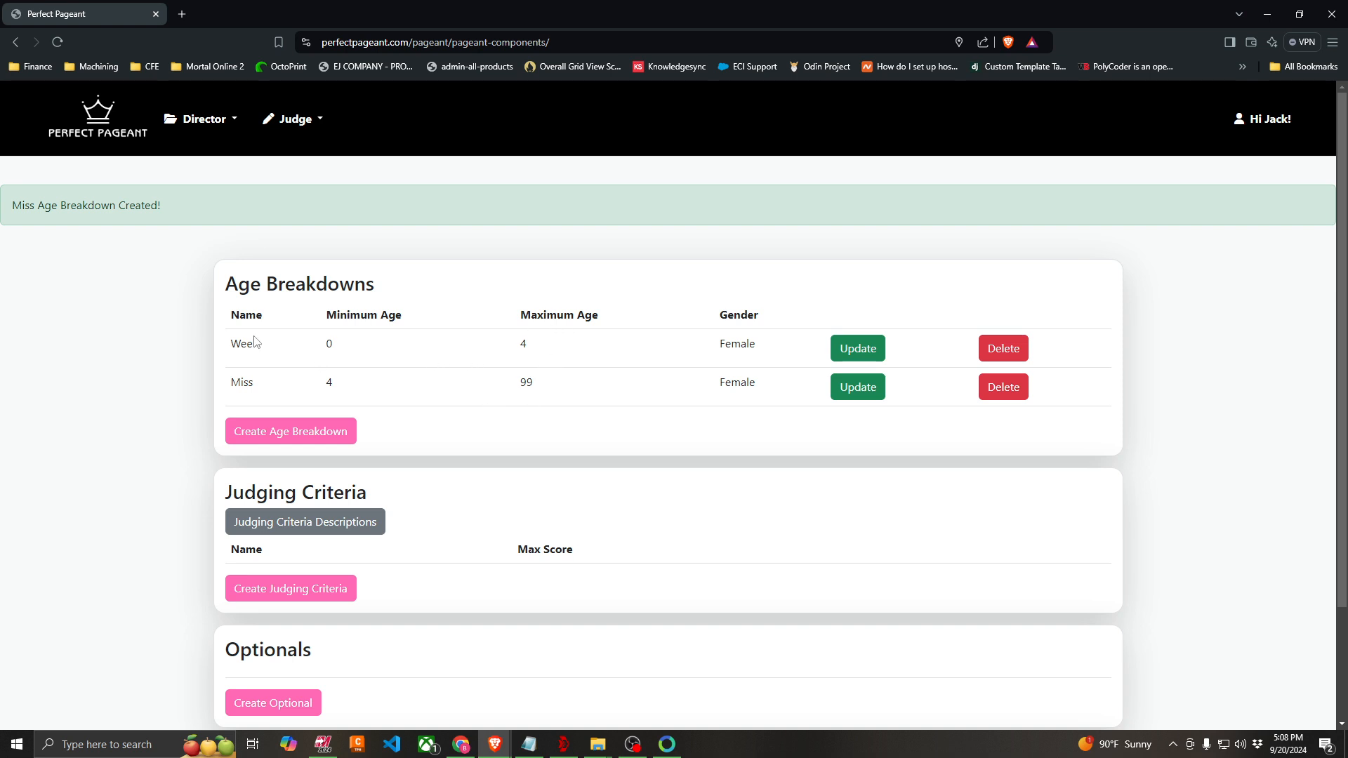
double_click(326, 344)
double_click(523, 346)
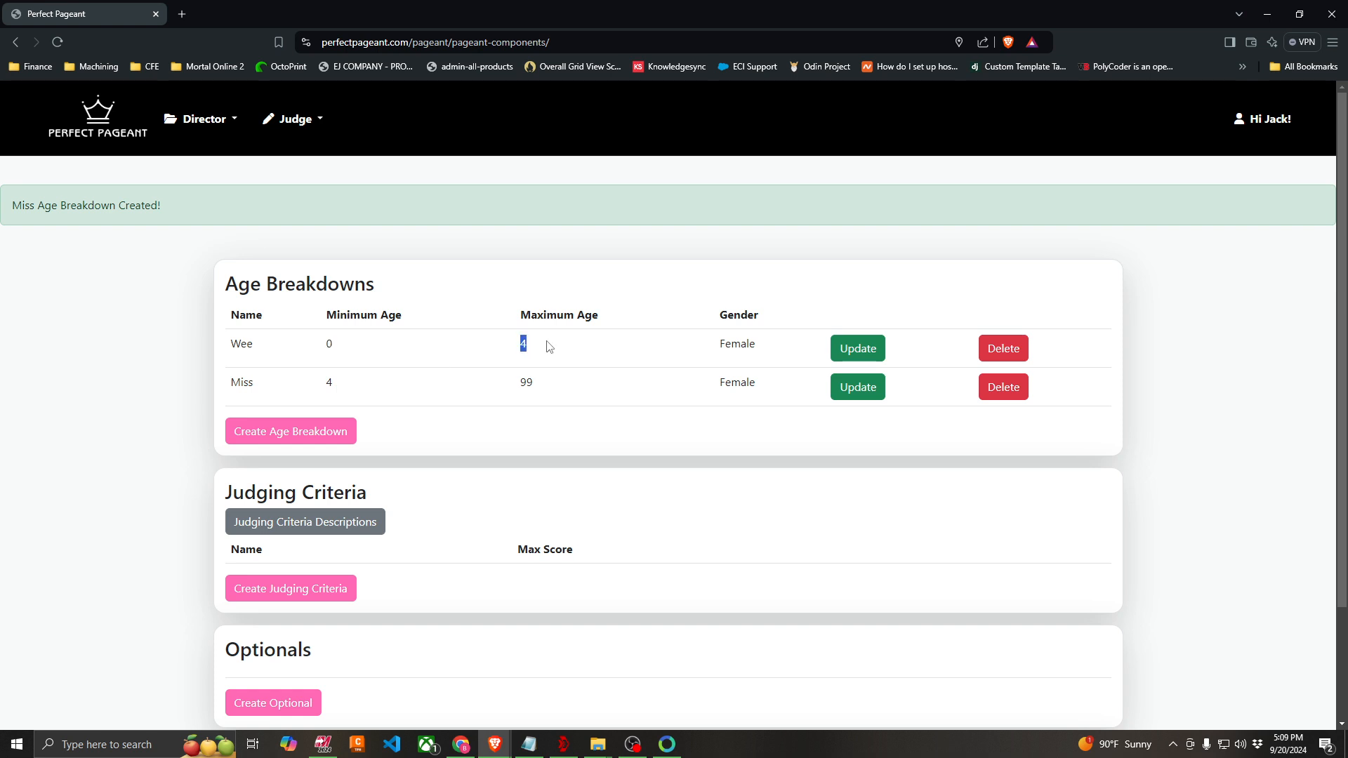
double_click(327, 384)
left_click_drag(230, 344, 242, 344)
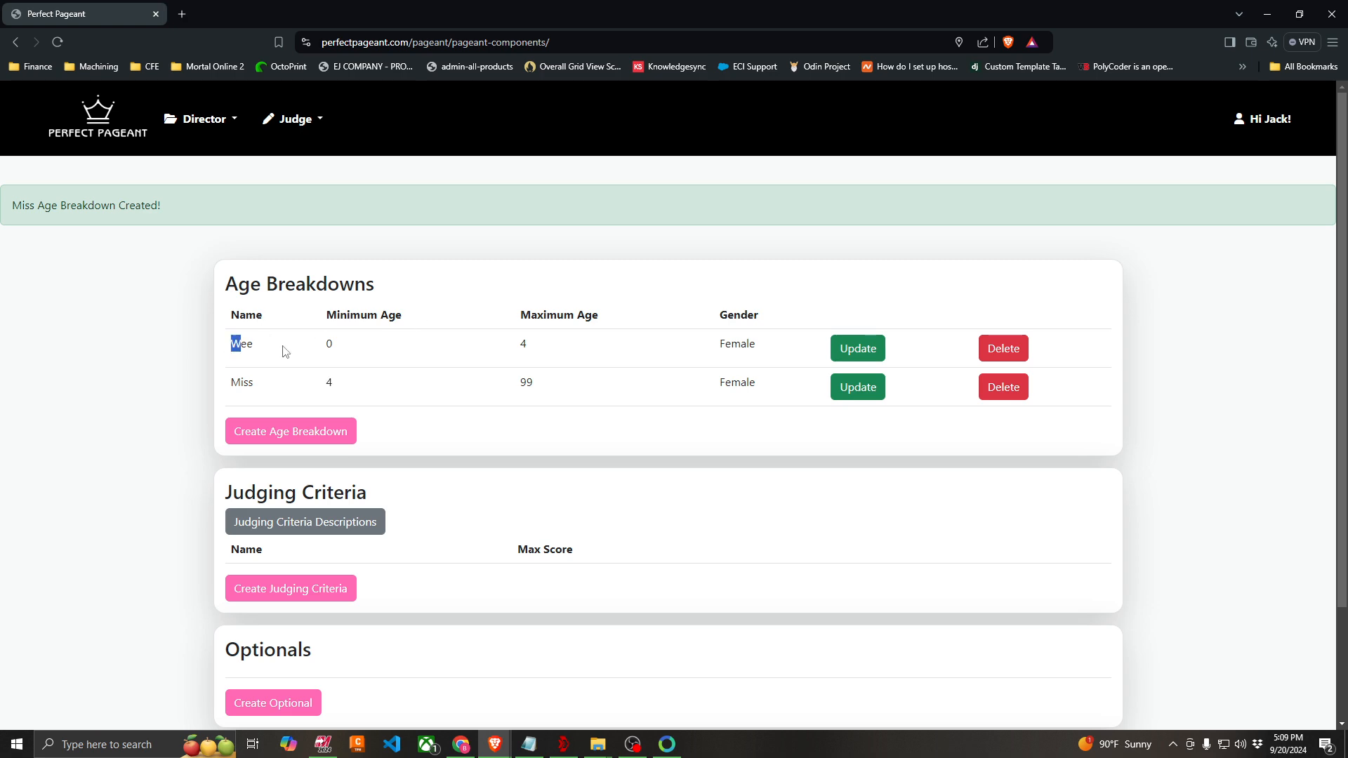
Create and save a second female age breakdown named Wee with a minimum age of 0 and a maximum age of 3.
left_click(292, 433)
left_click(606, 251)
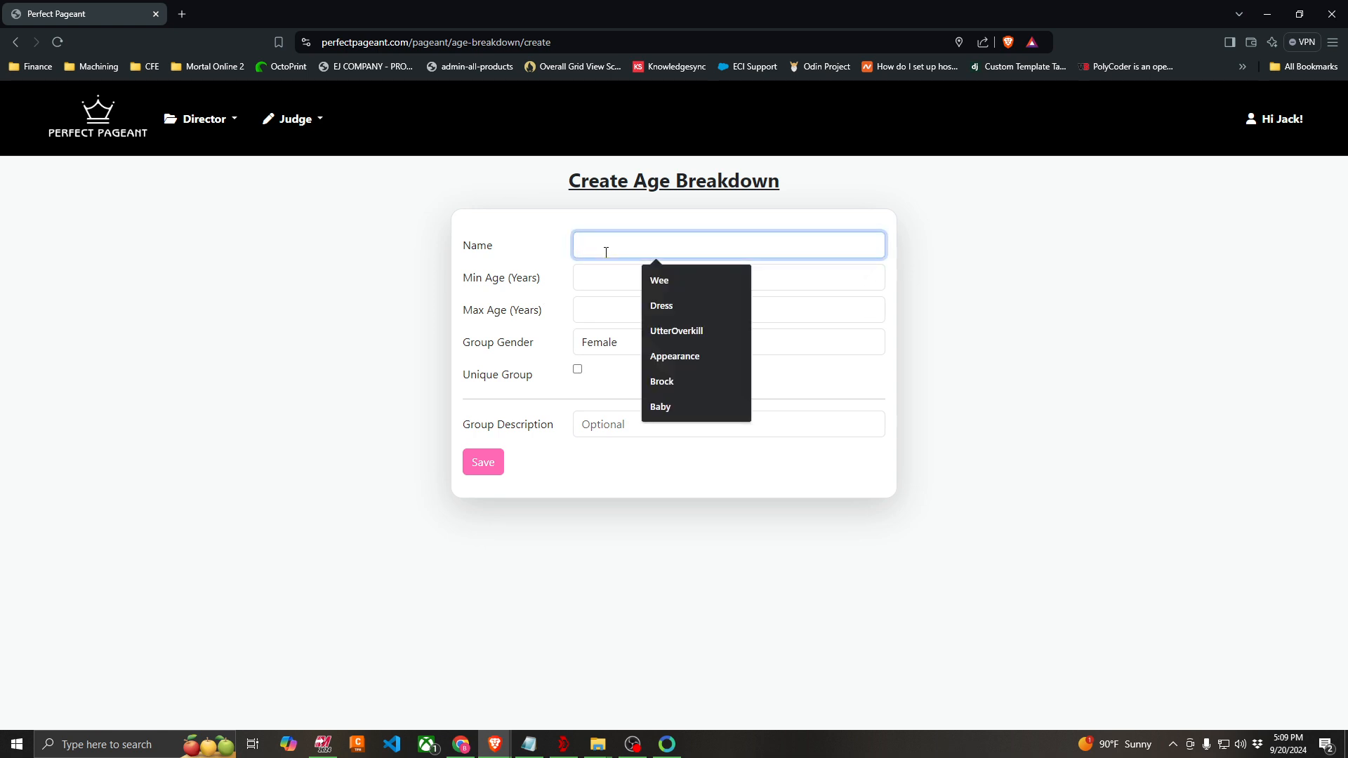
type("Wee")
key("Tab")
type("0")
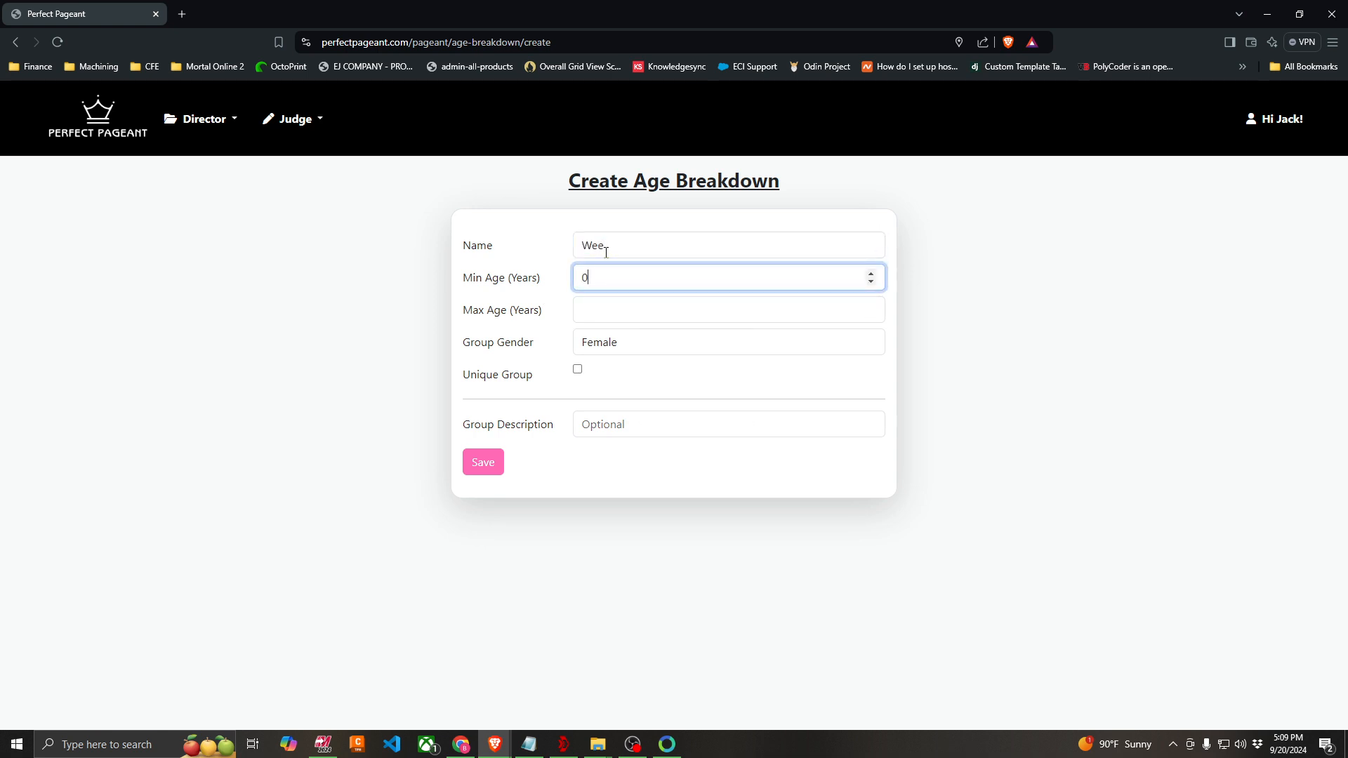
key("Tab")
type("3")
key("Tab")
left_click(504, 465)
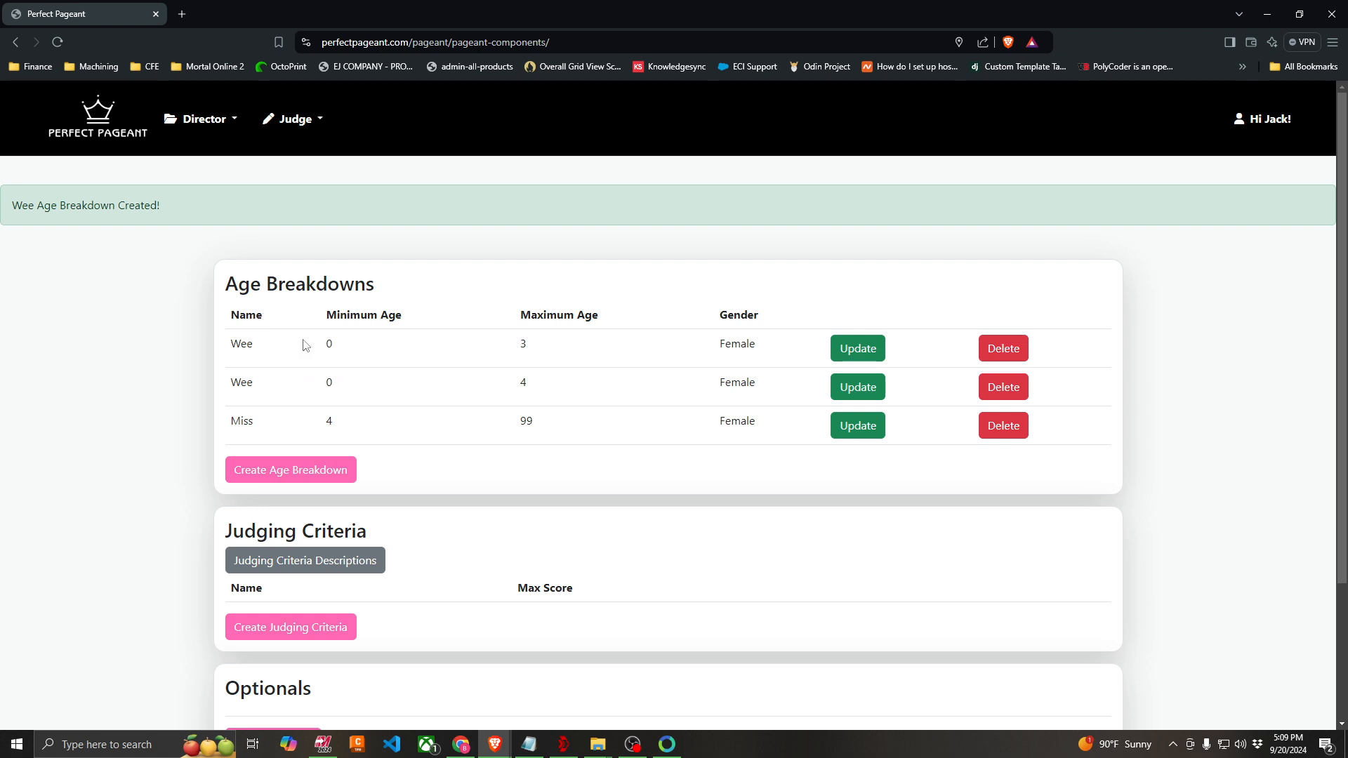
Delete the Wee age breakdown that covers ages 0 to 3.
scroll(435, 380, "down", 1)
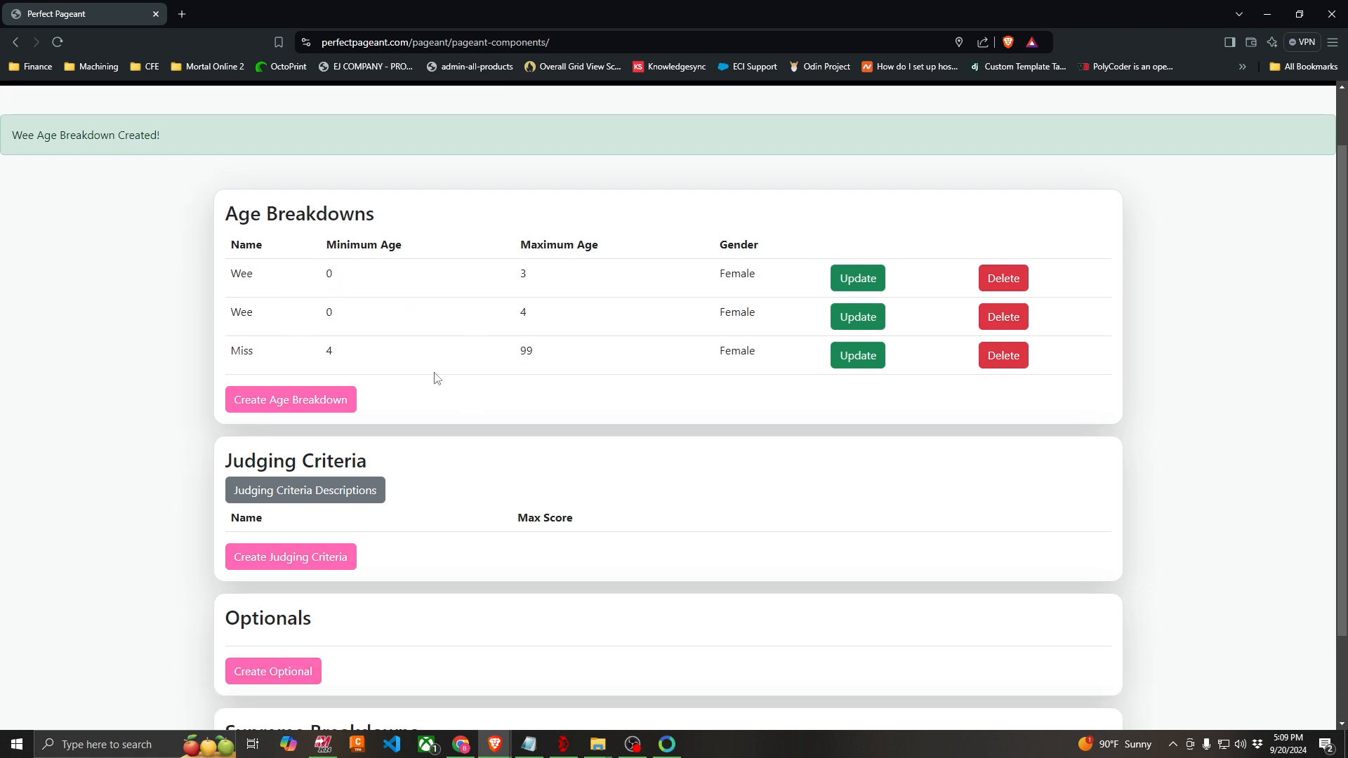
scroll(436, 380, "up", 1)
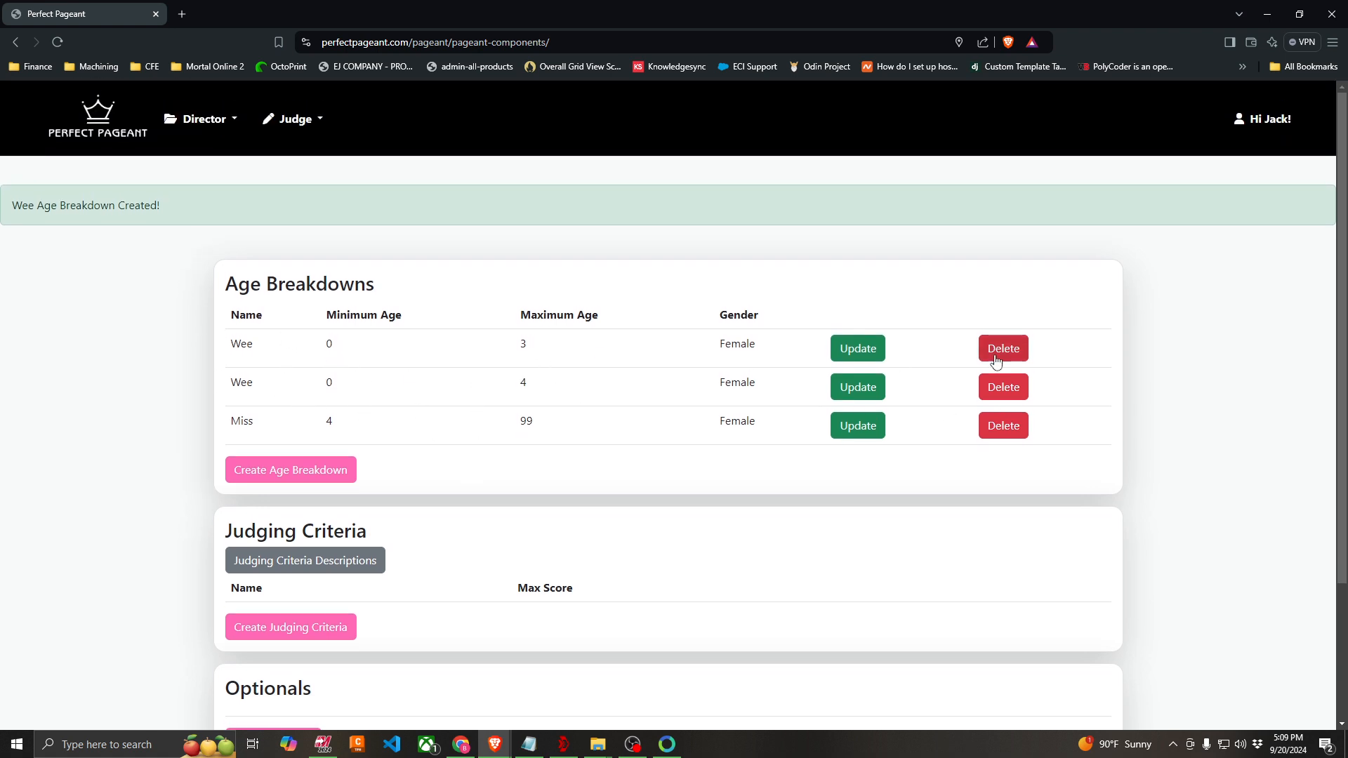
left_click(996, 361)
left_click(407, 236)
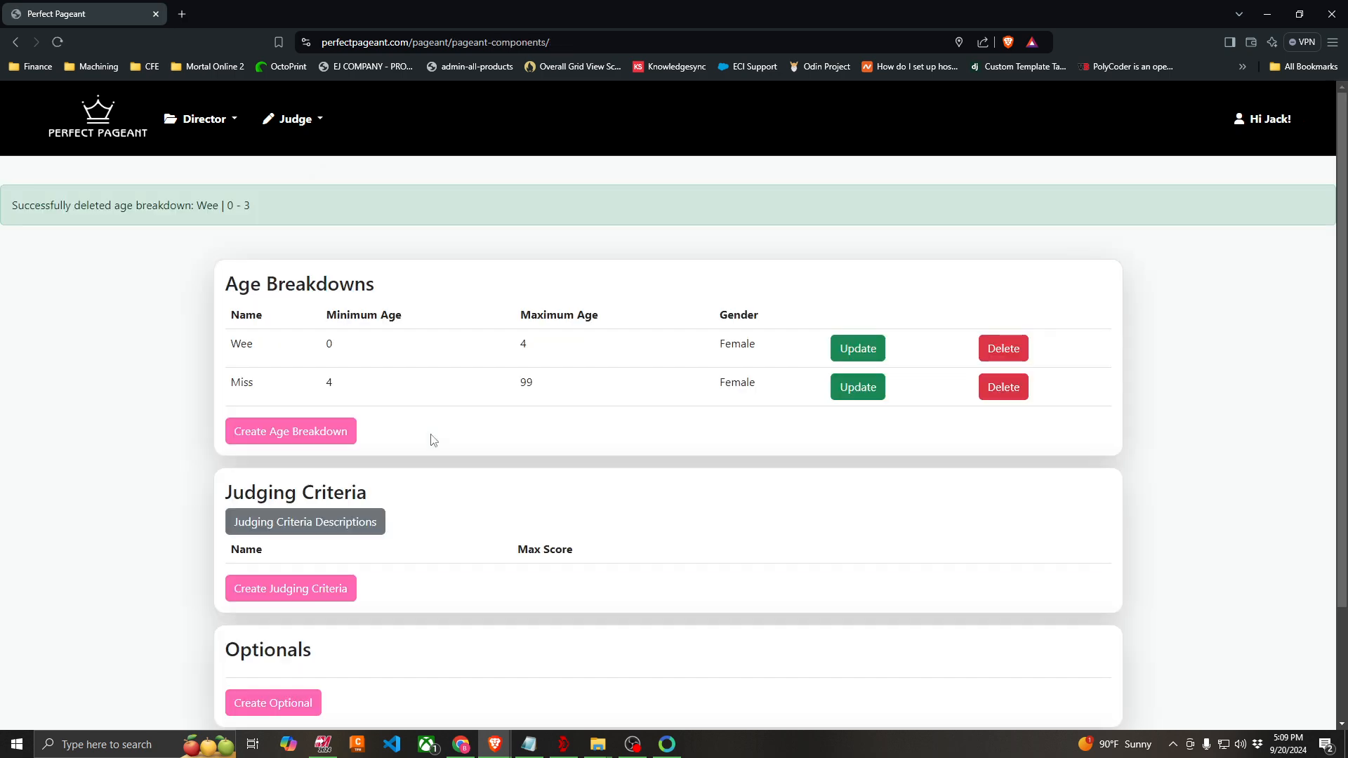
Start a new judging criterion named Dress with a maximum score of 10.
scroll(383, 450, "down", 1)
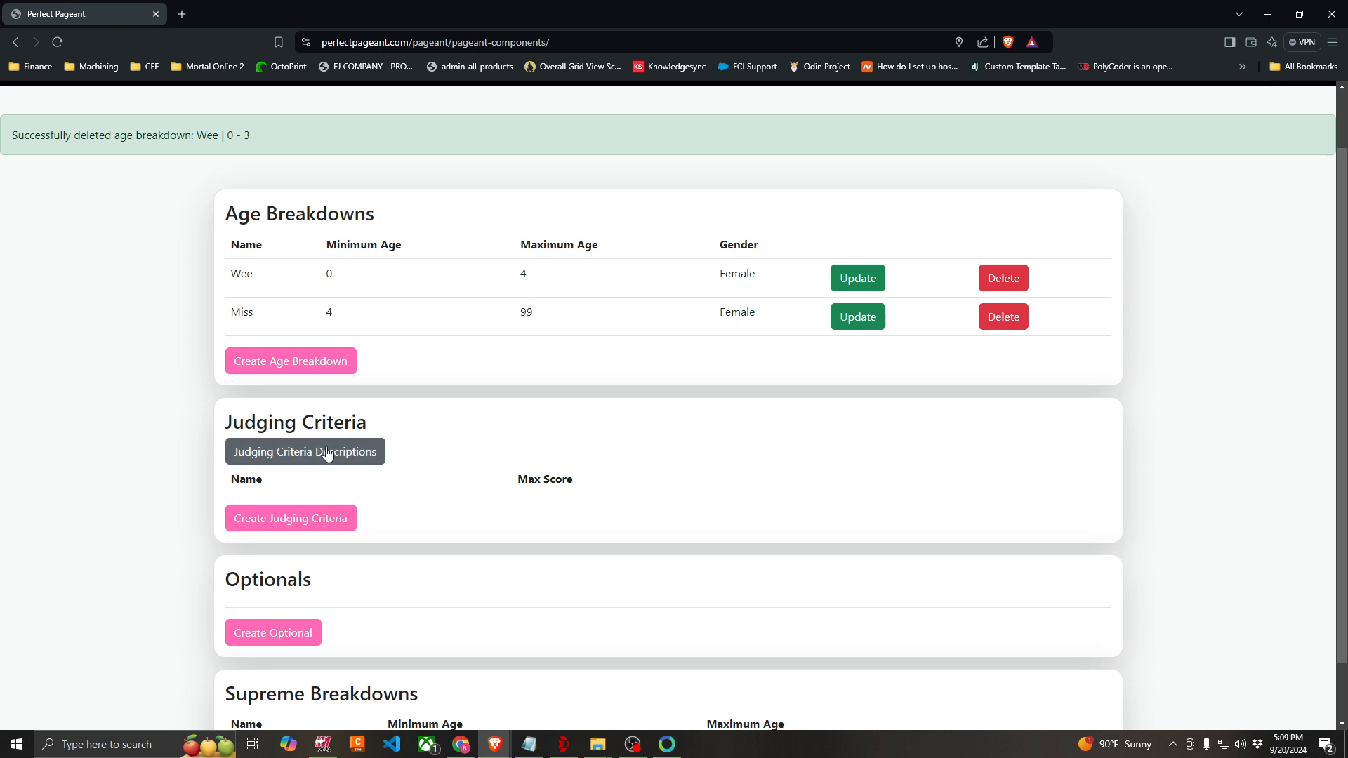
left_click(302, 520)
left_click(629, 246)
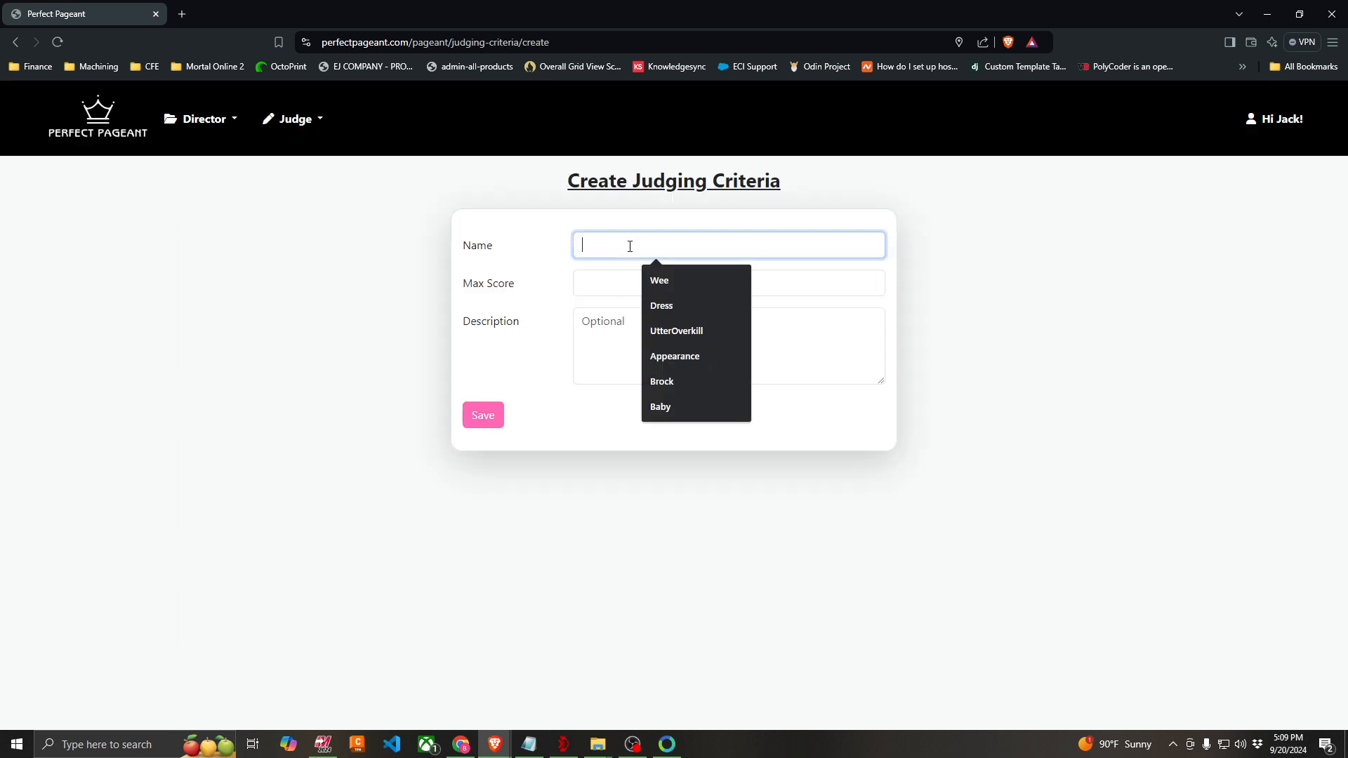
left_click(681, 305)
left_click(629, 286)
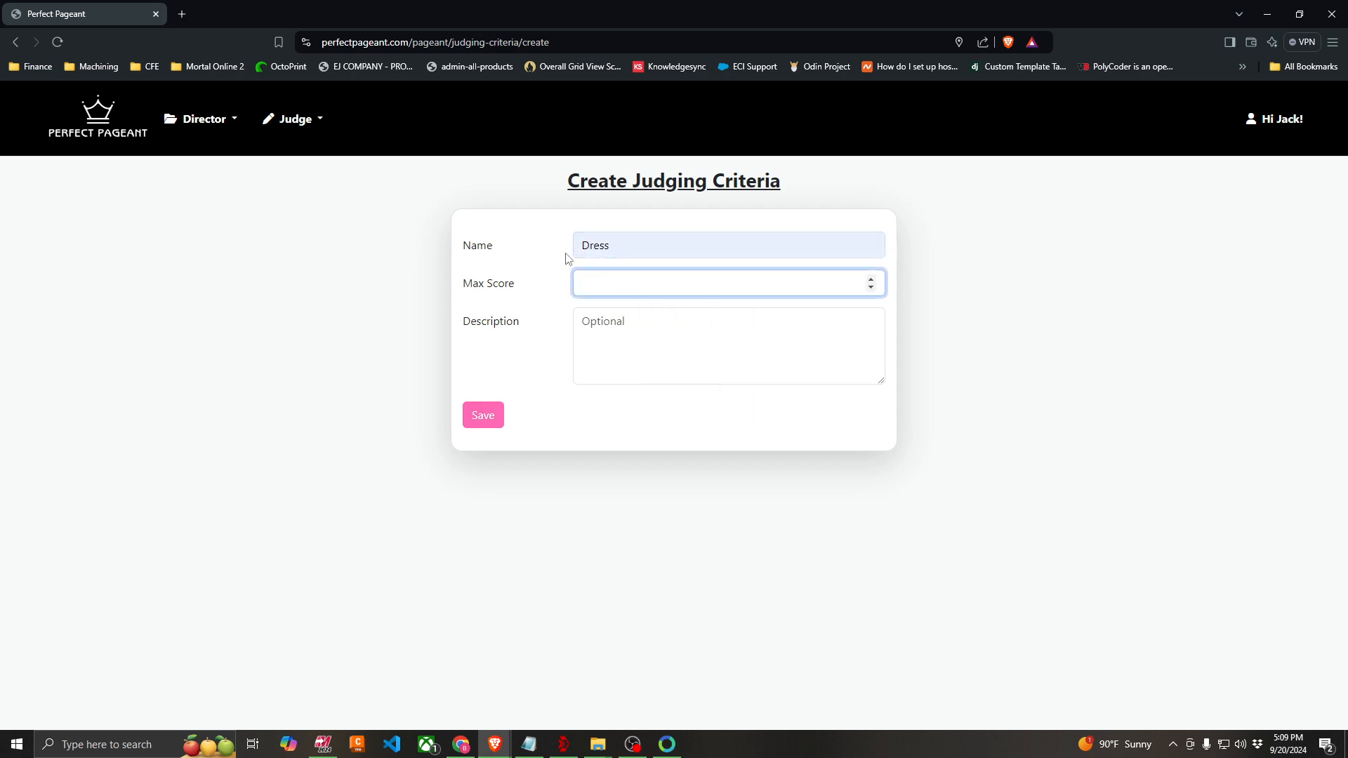
type("10")
Describe the Dress criterion as "Contestant's appearance and fit of dress" and save it.
left_click(709, 332)
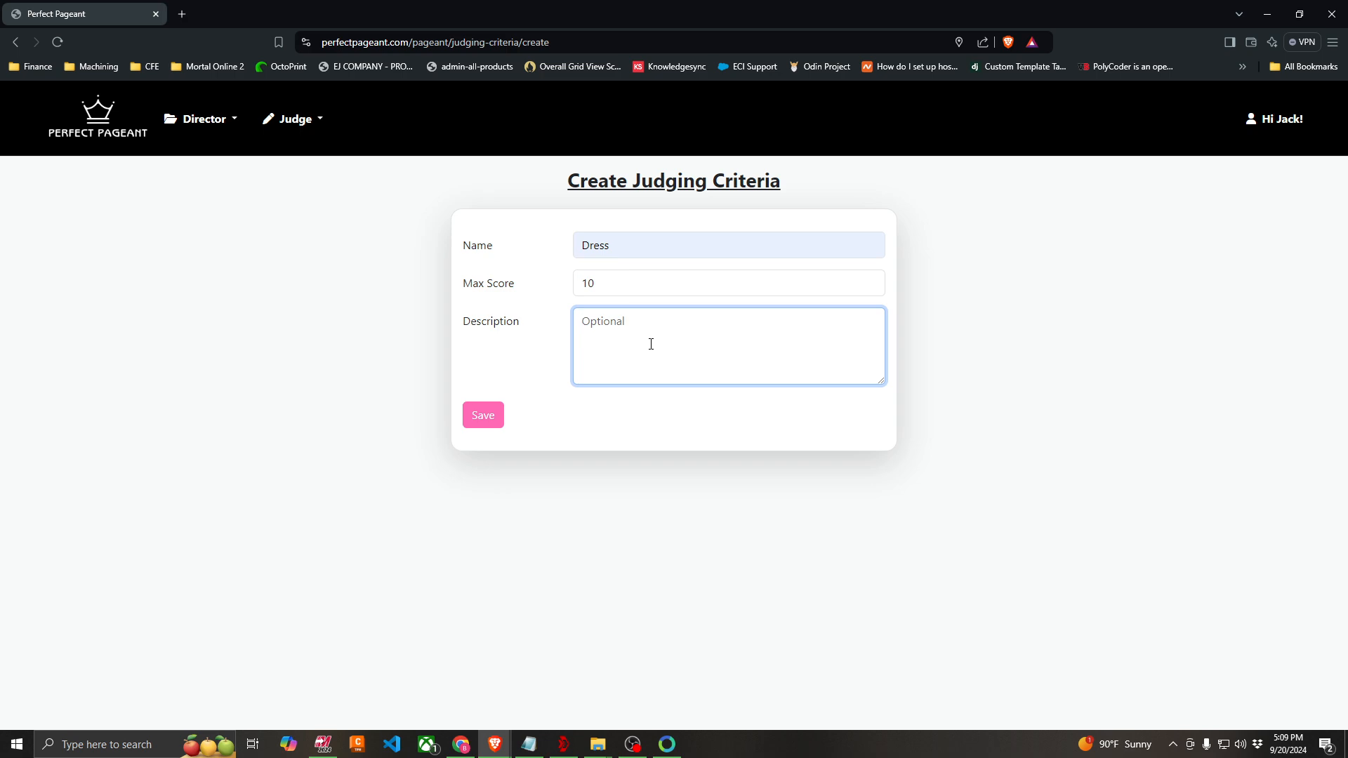
type("Hi")
key("BackSpace")
key("BackSpace")
type("Contest")
type("ant's appearance and fit of")
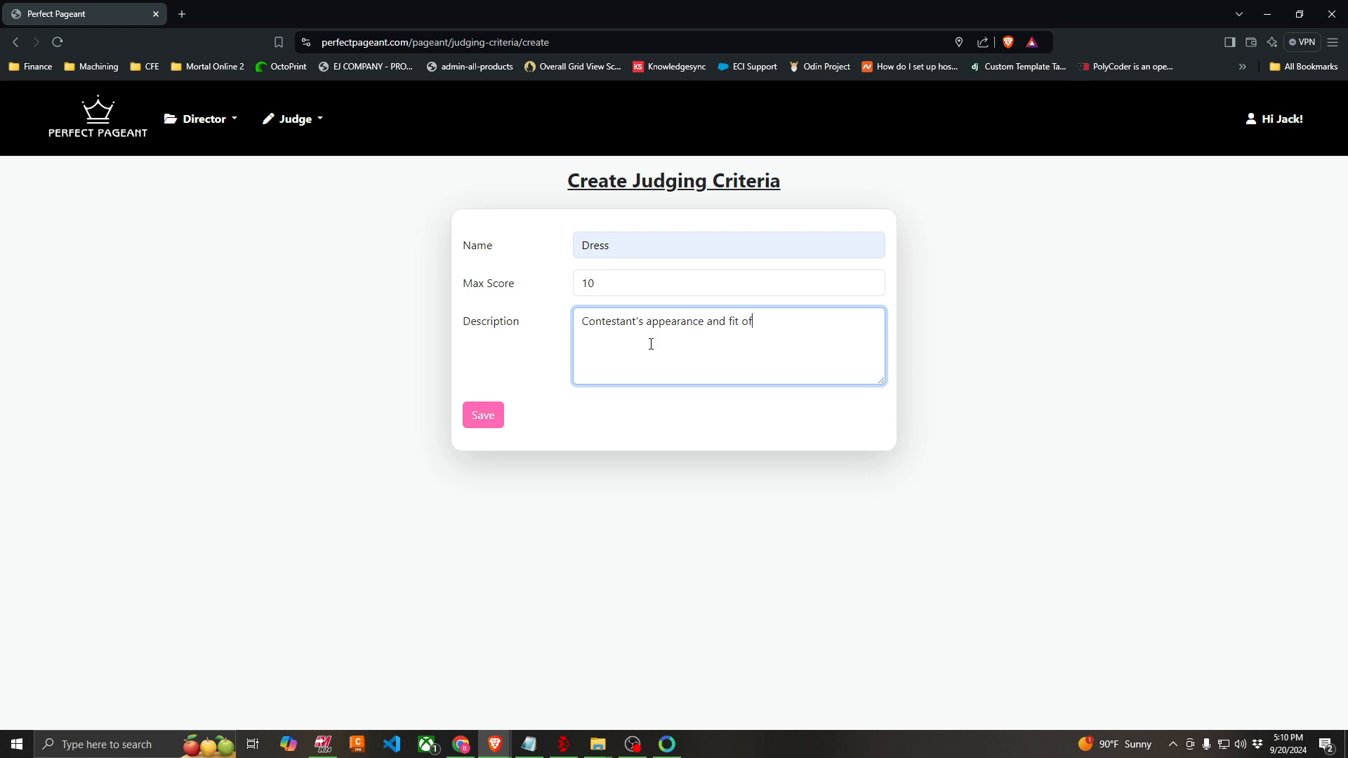
type(" dress")
left_click(483, 415)
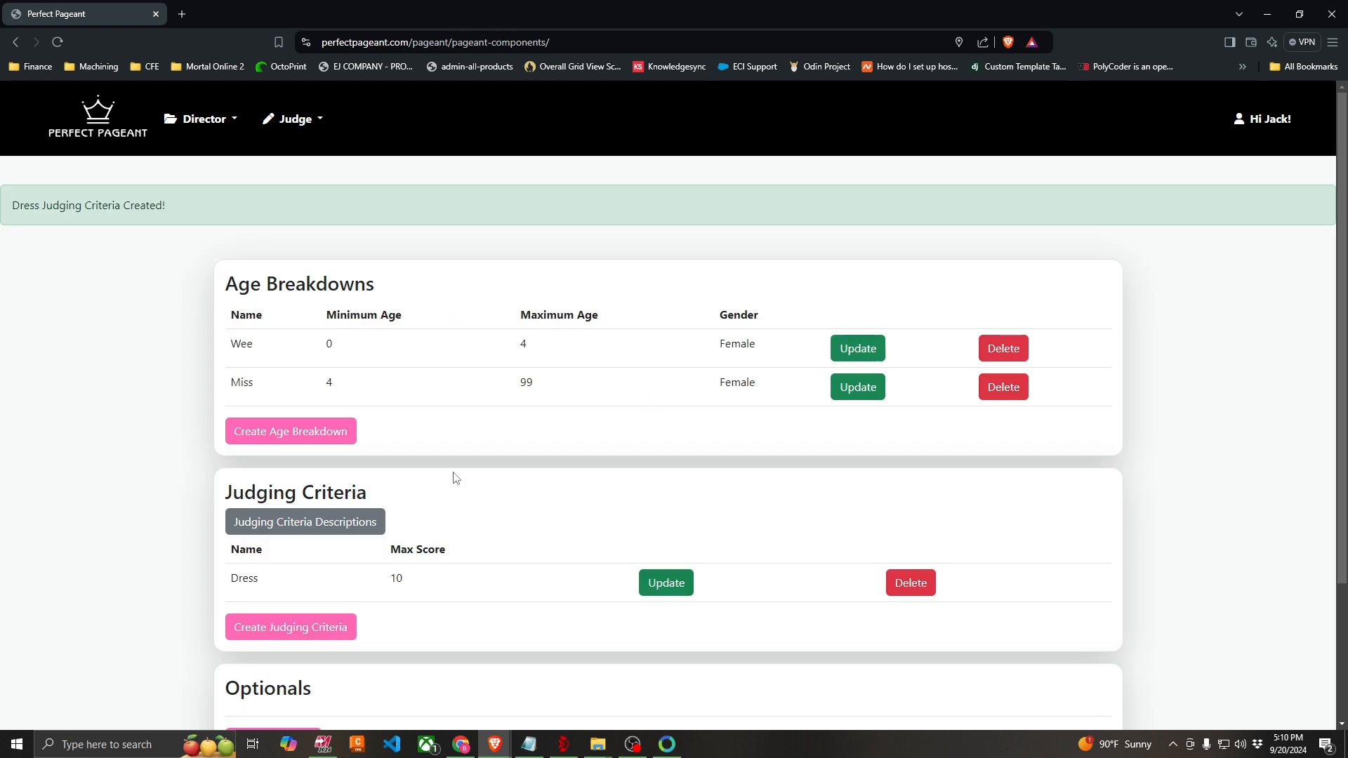
Create and save a second judging criterion named Stage Pressence with a maximum score of 10 and no description.
scroll(534, 495, "down", 2)
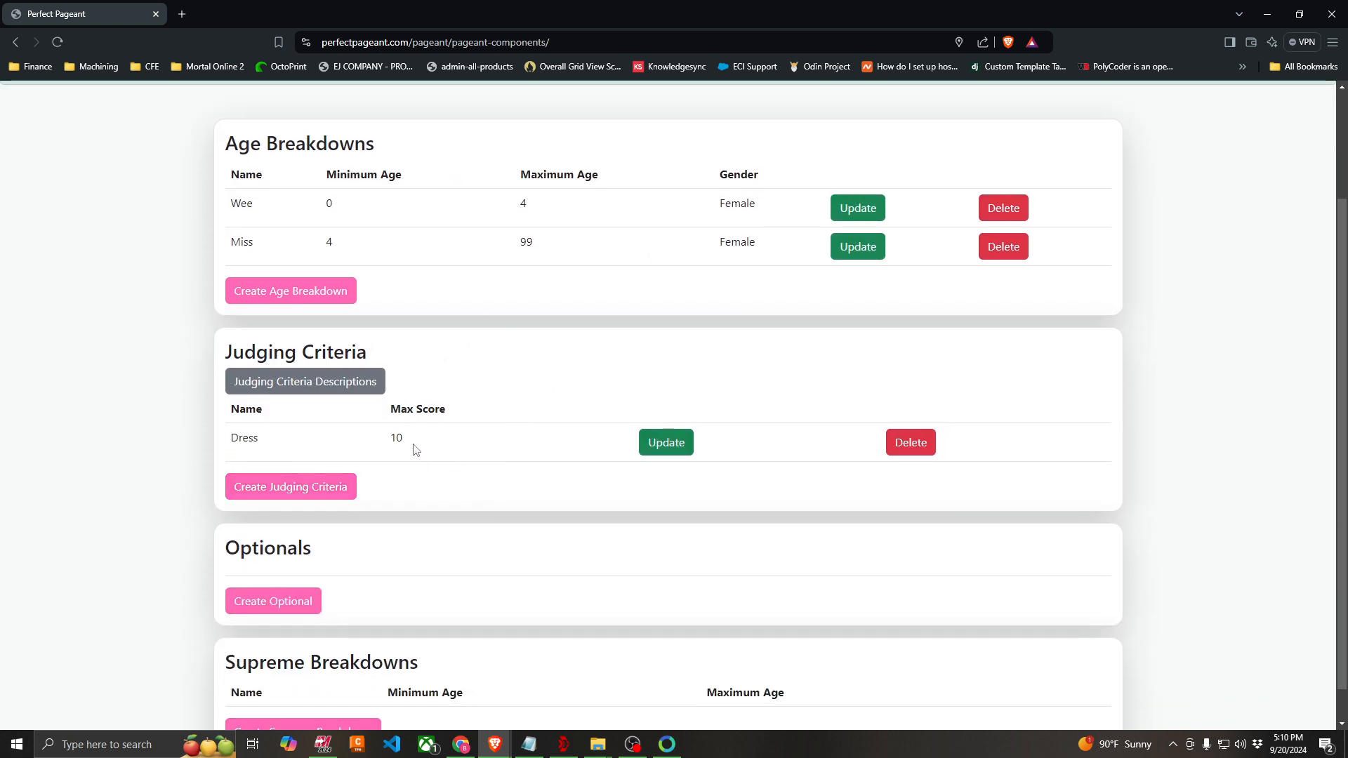
left_click(310, 496)
left_click(595, 245)
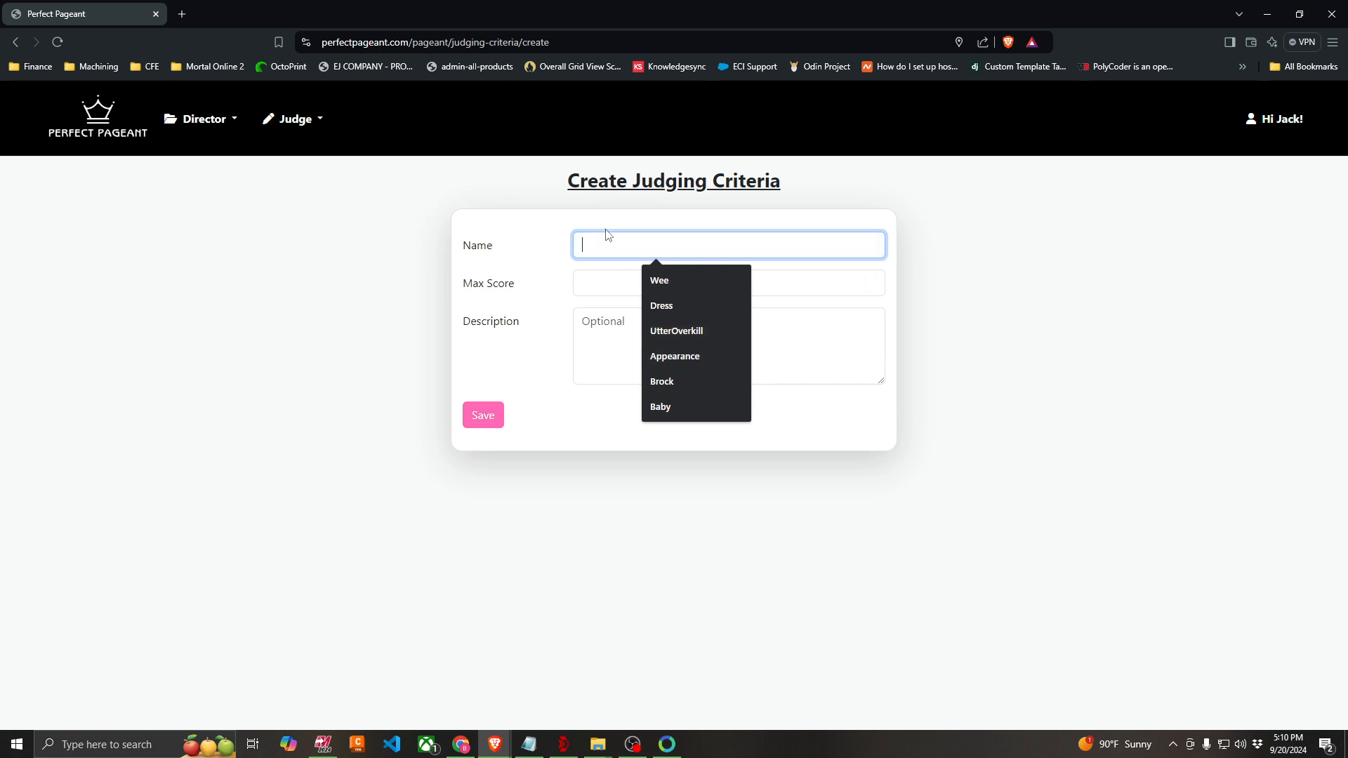
type("Stage")
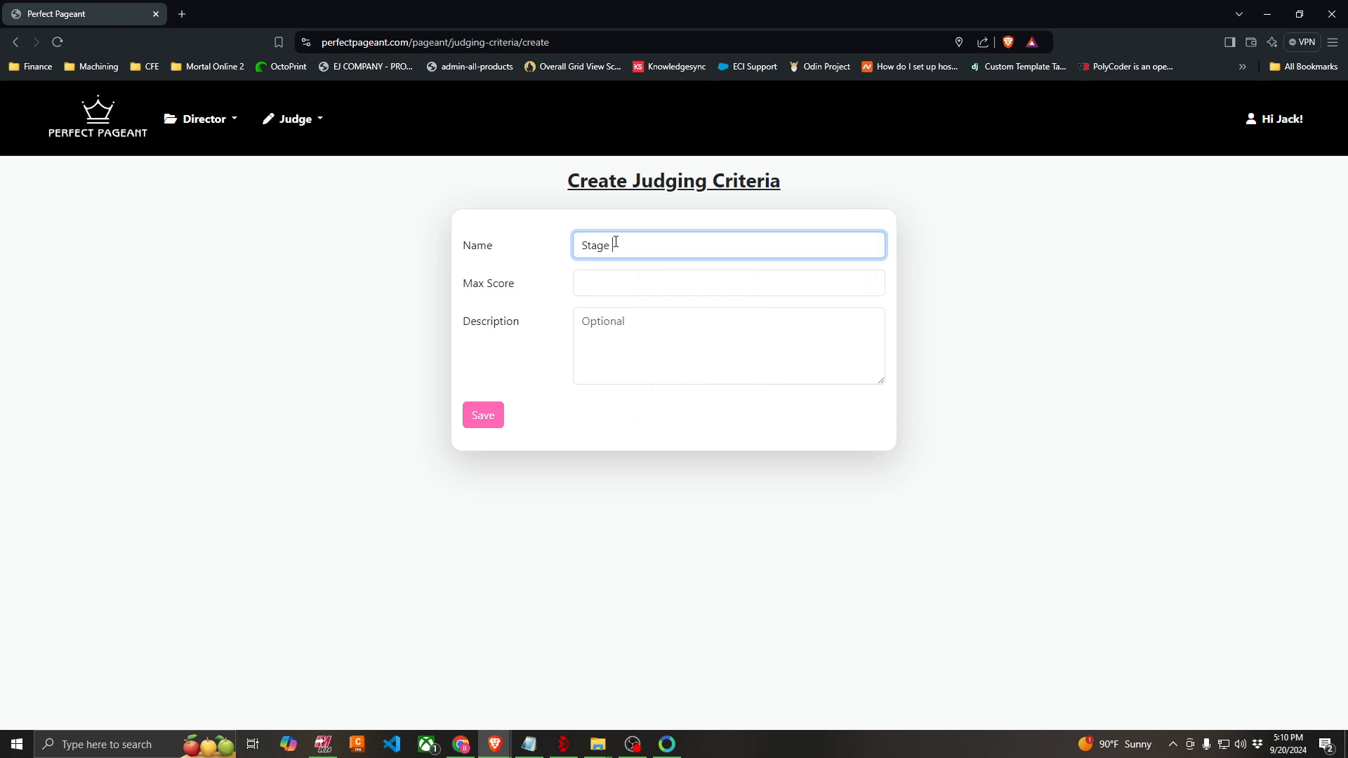
type(" Pressence")
key("Tab")
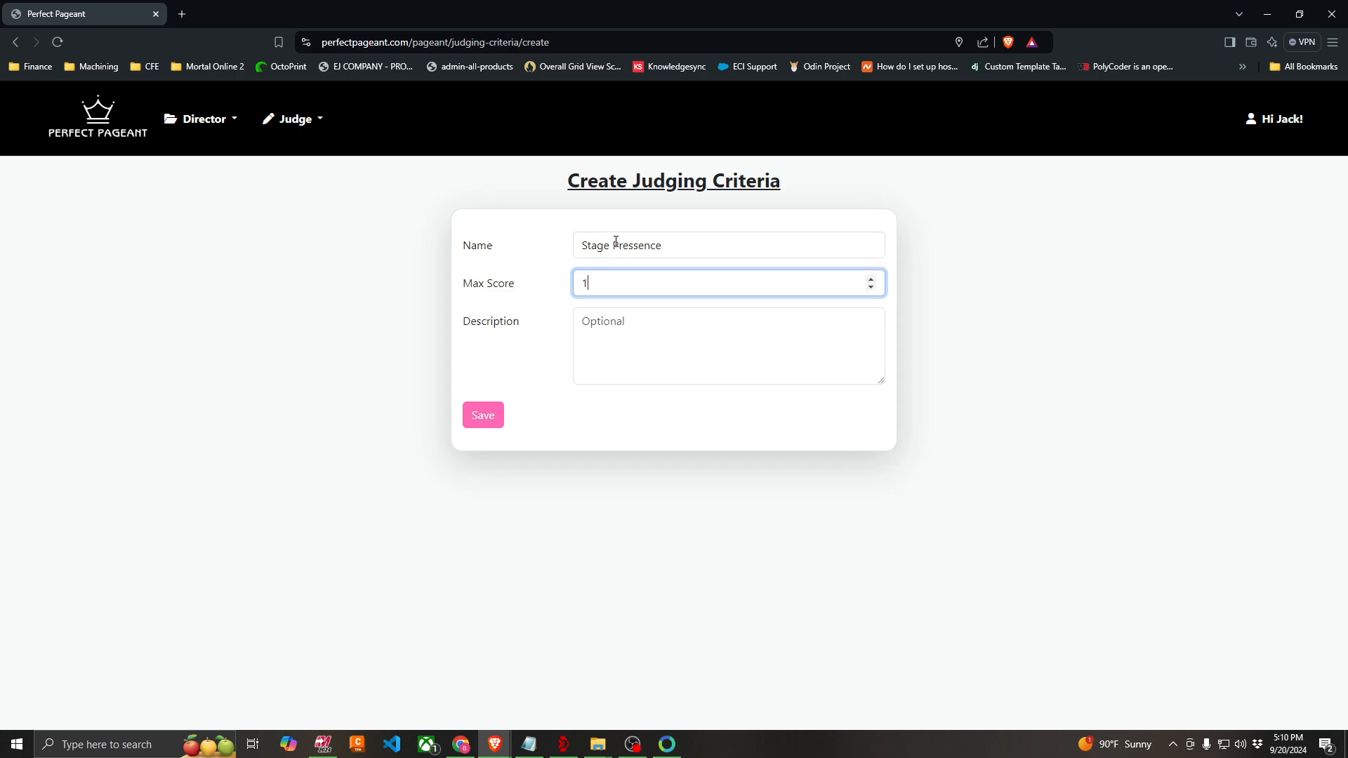
left_click(608, 340)
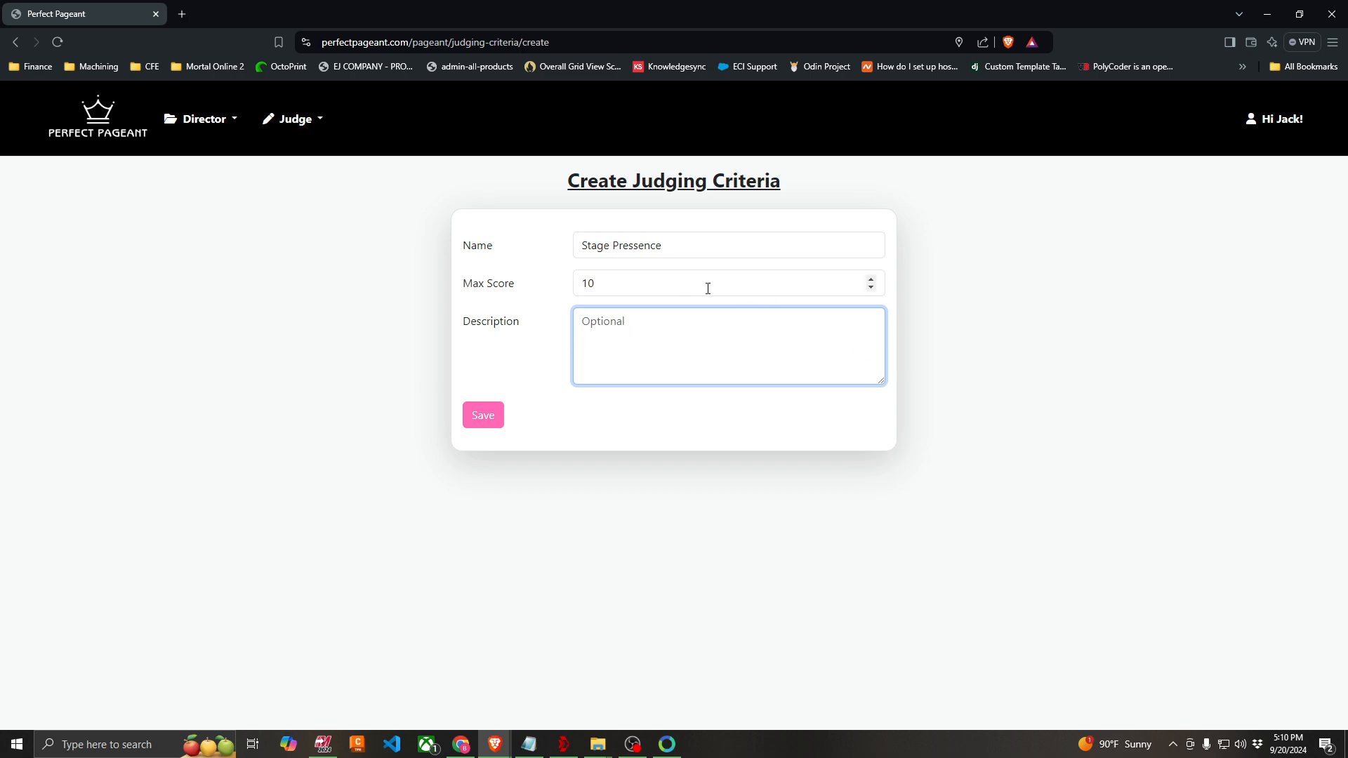
left_click_drag(661, 245, 564, 257)
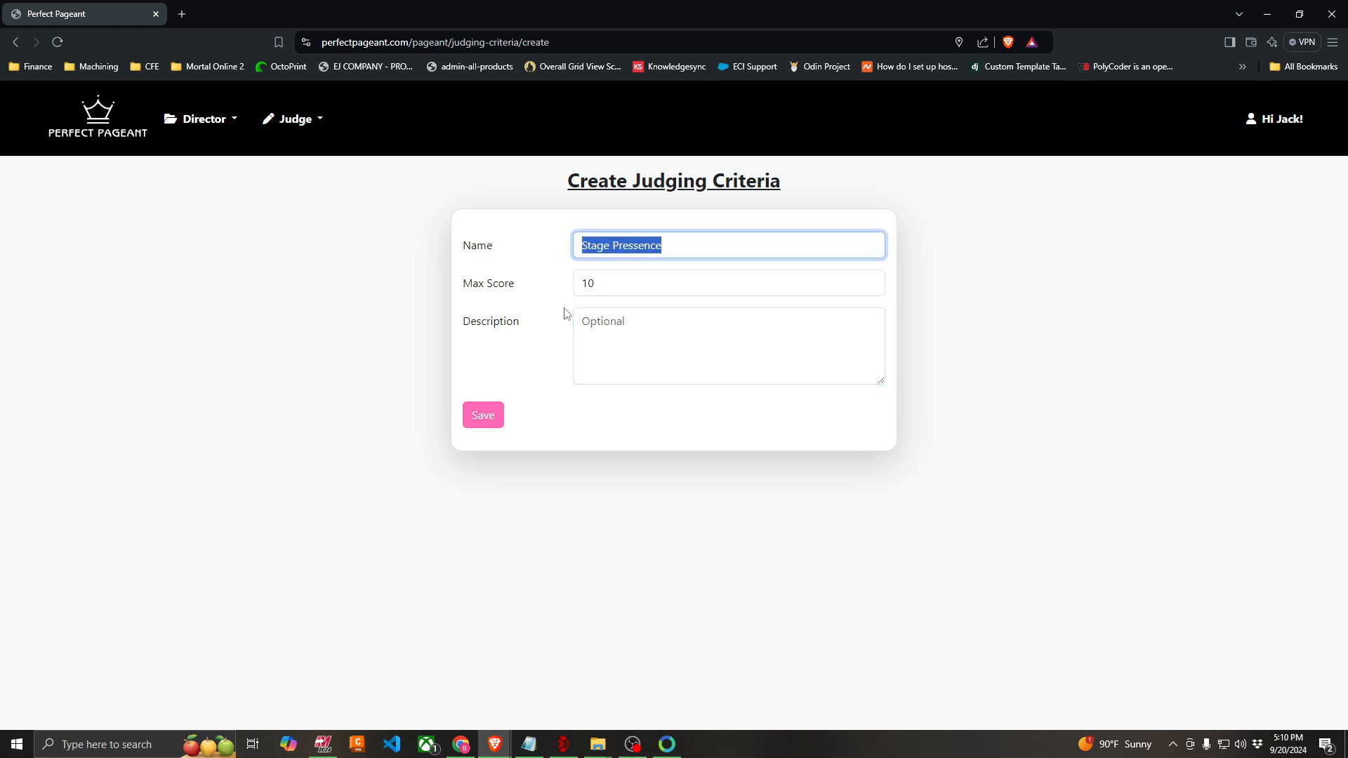
left_click(492, 420)
Create and save an optional named Best Hair.
scroll(396, 502, "down", 3)
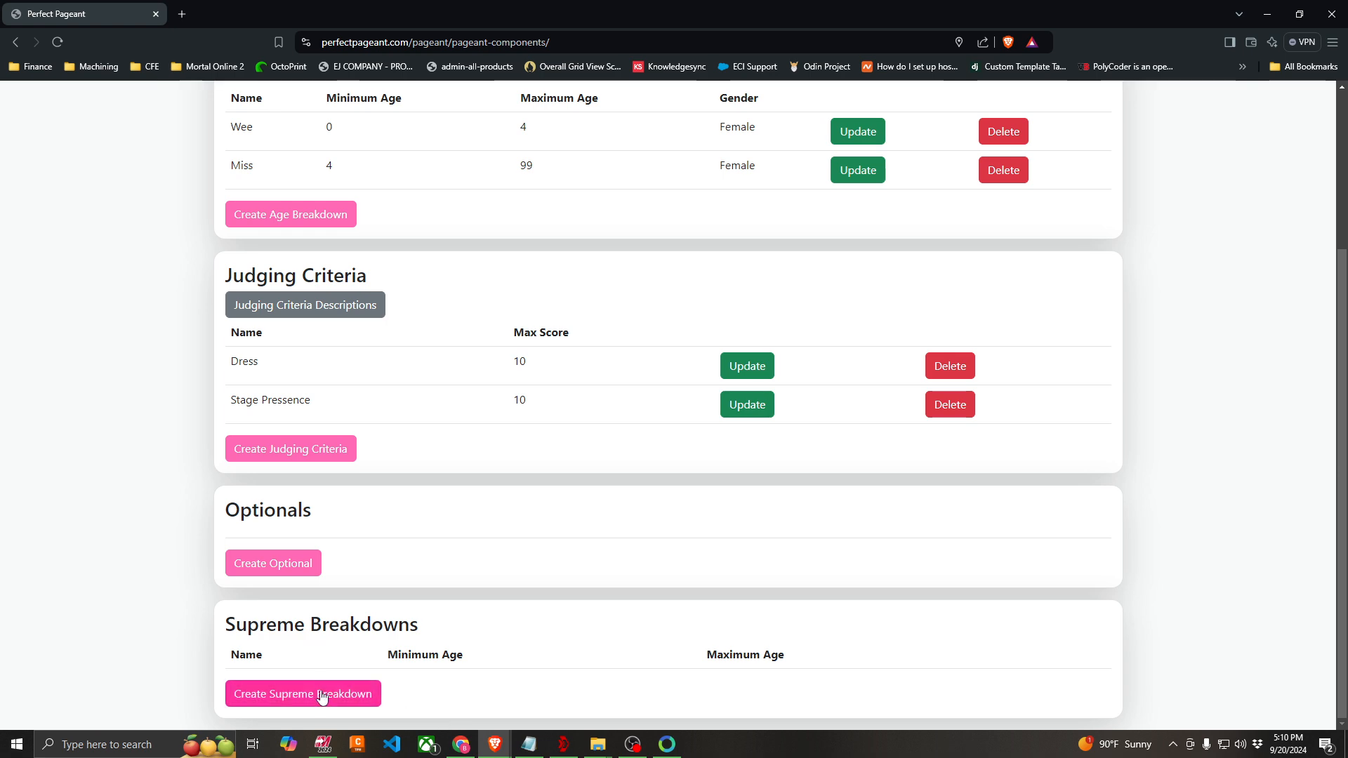
left_click(290, 574)
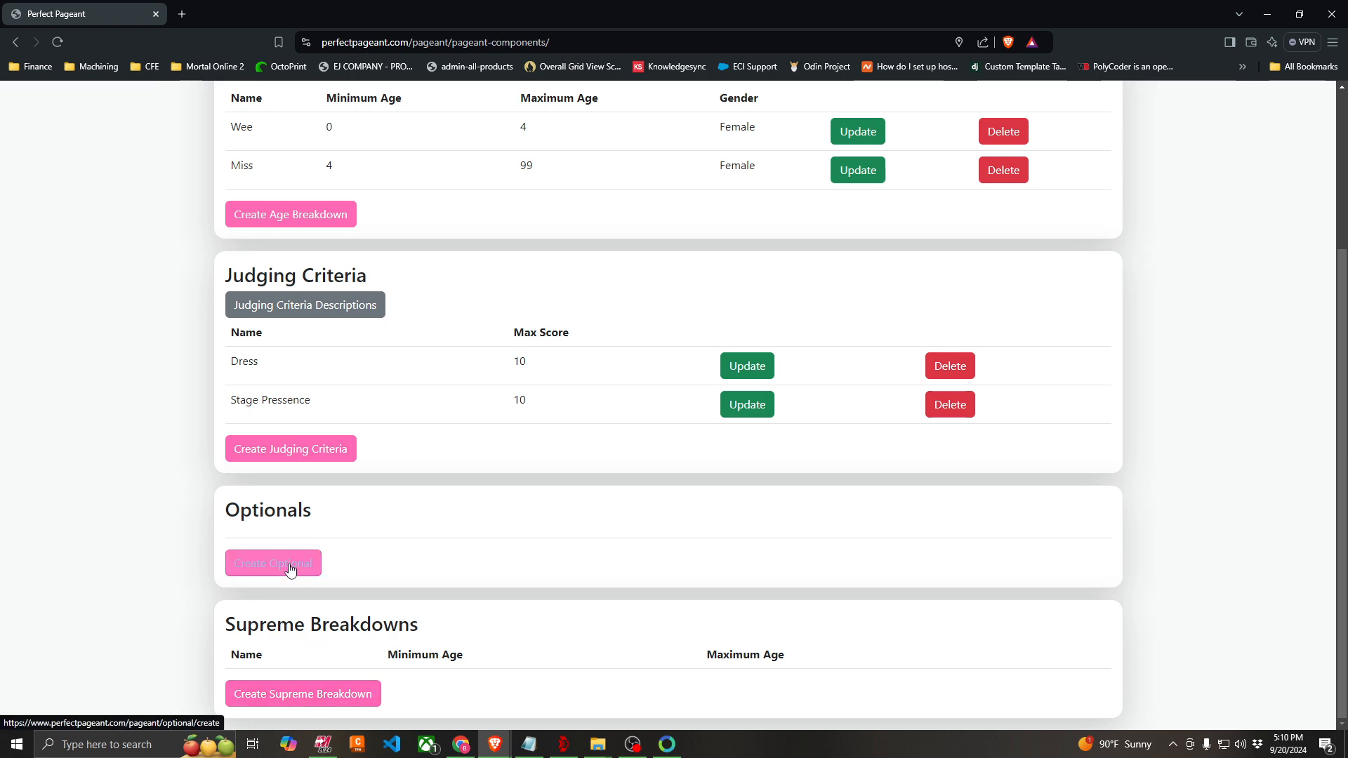
left_click(615, 251)
type("Best Hair")
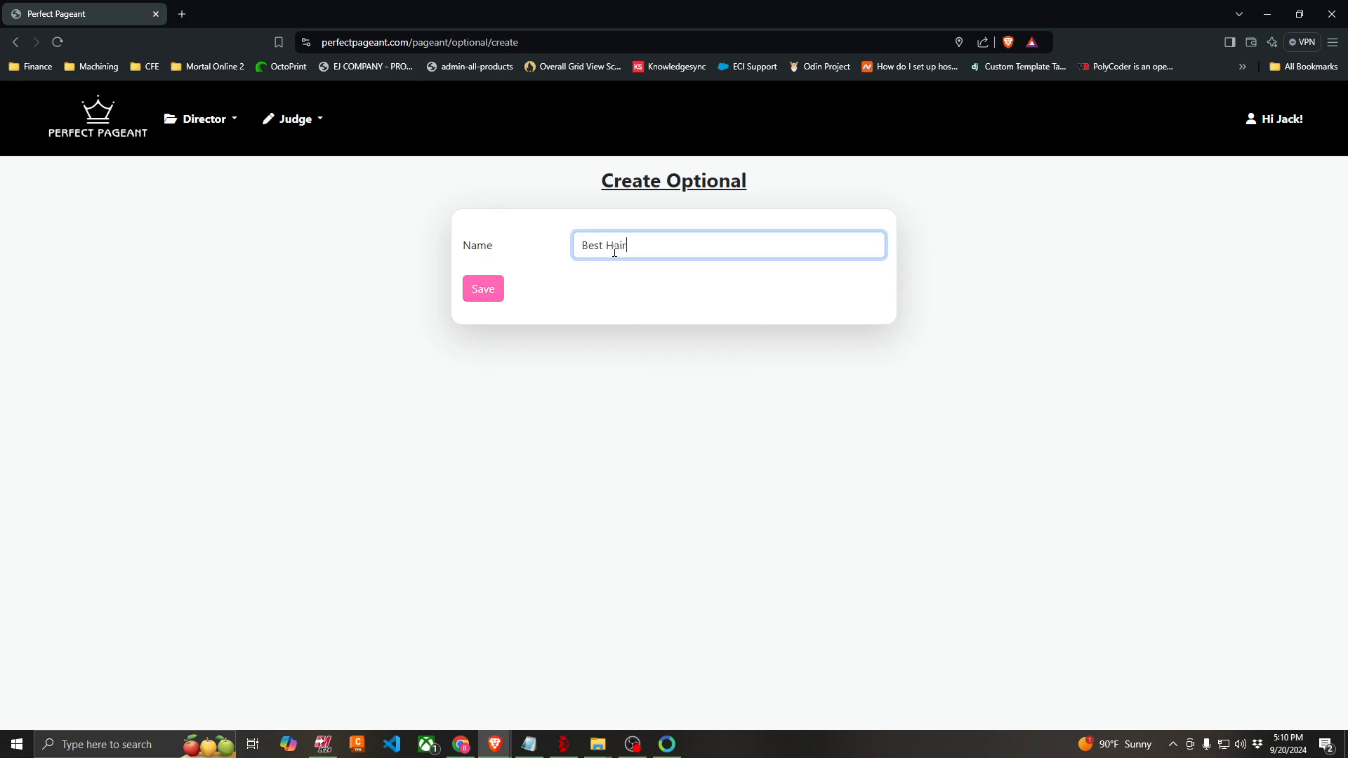
left_click(500, 286)
Create and save a supreme breakdown named Wee with a minimum age of 0 and a maximum age of 4.
scroll(292, 653, "down", 4)
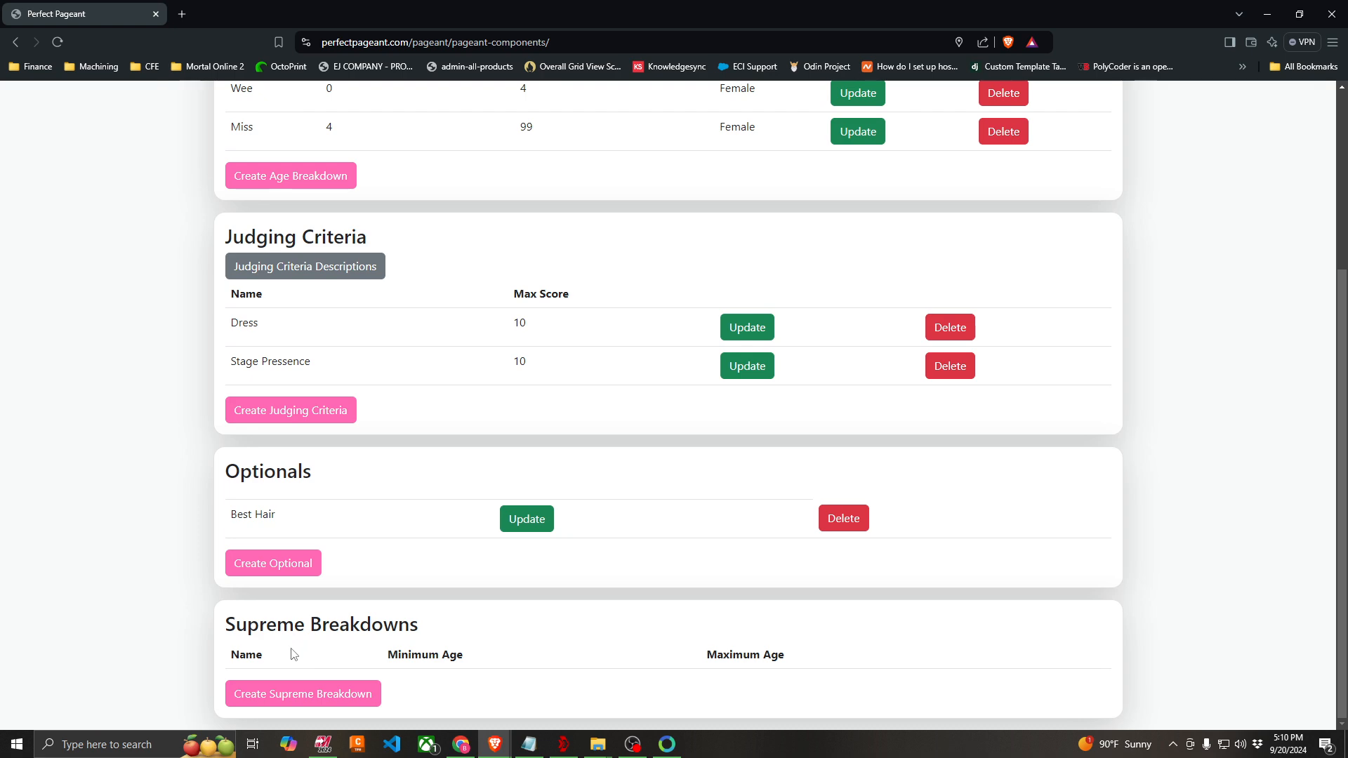
left_click(293, 695)
left_click(614, 251)
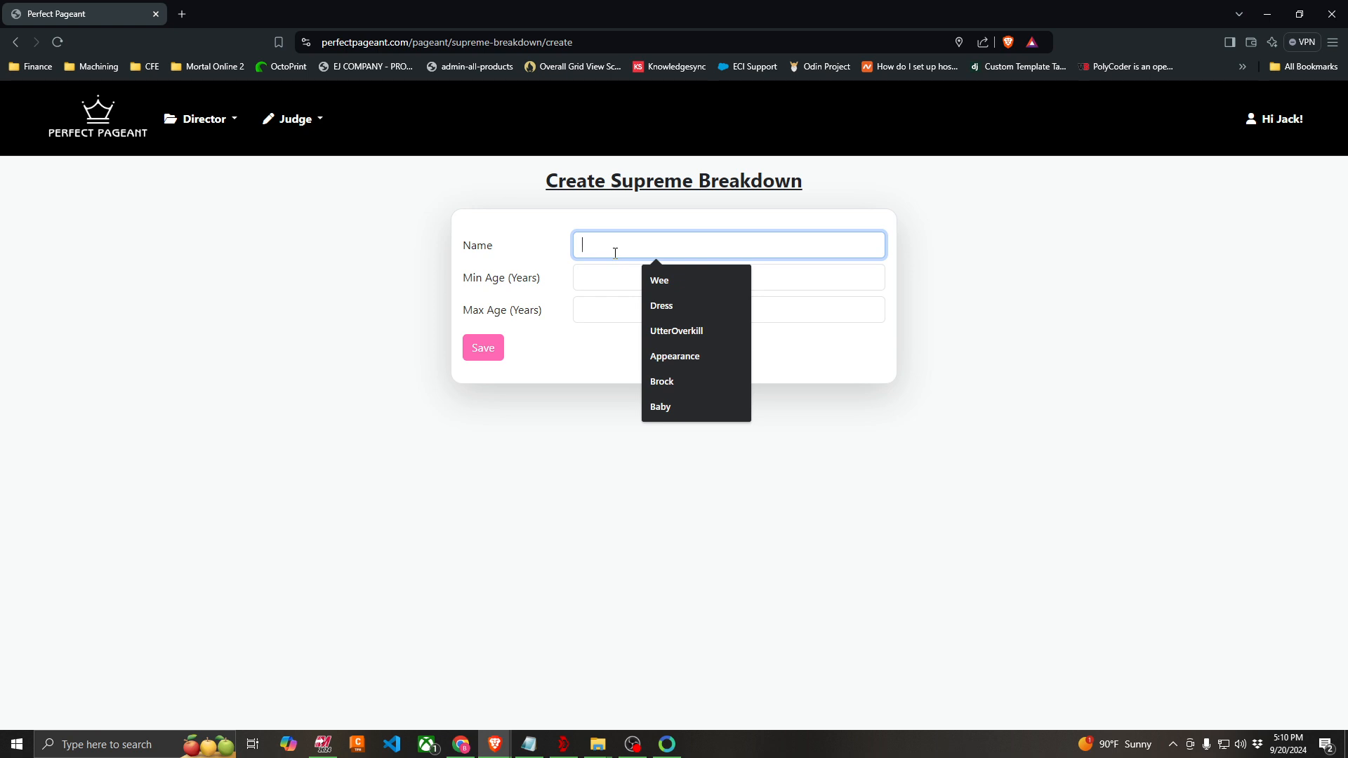
type("Wee")
key("Tab")
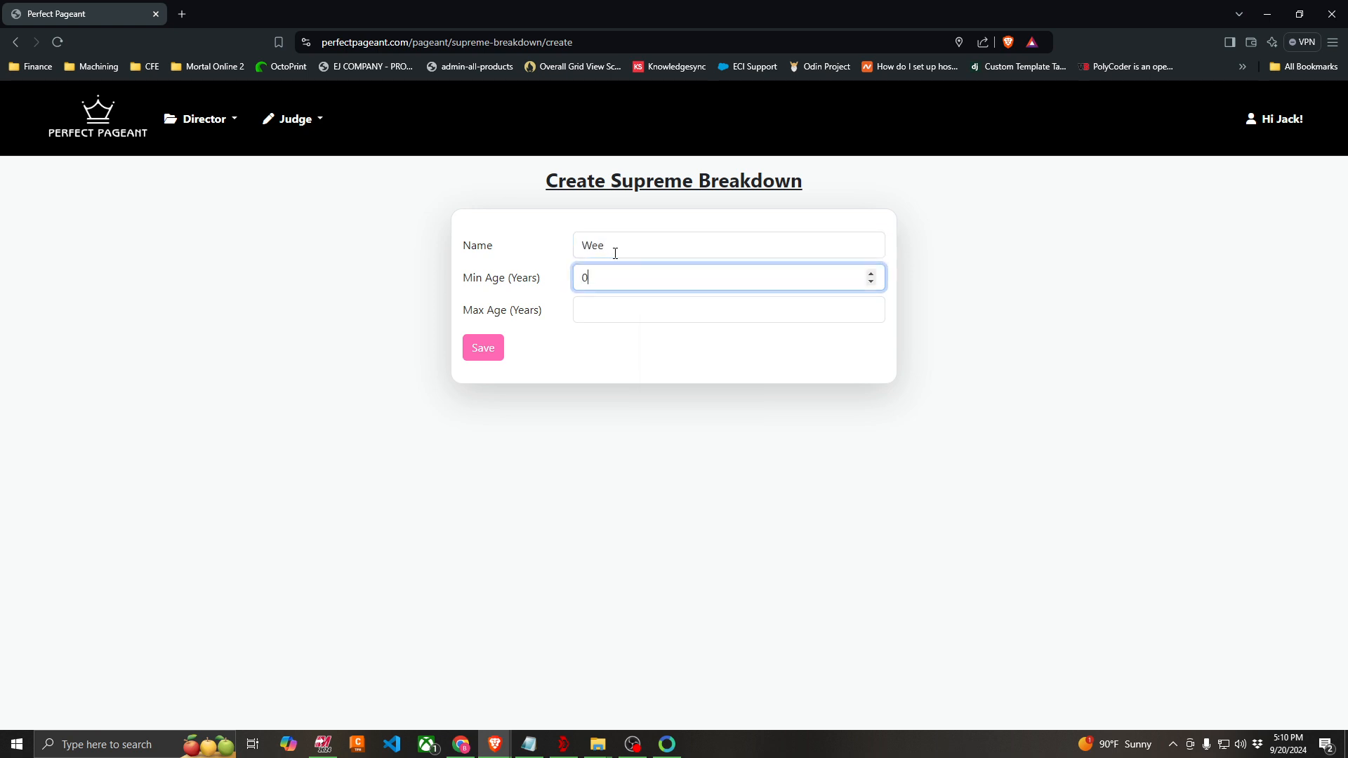
key("Tab")
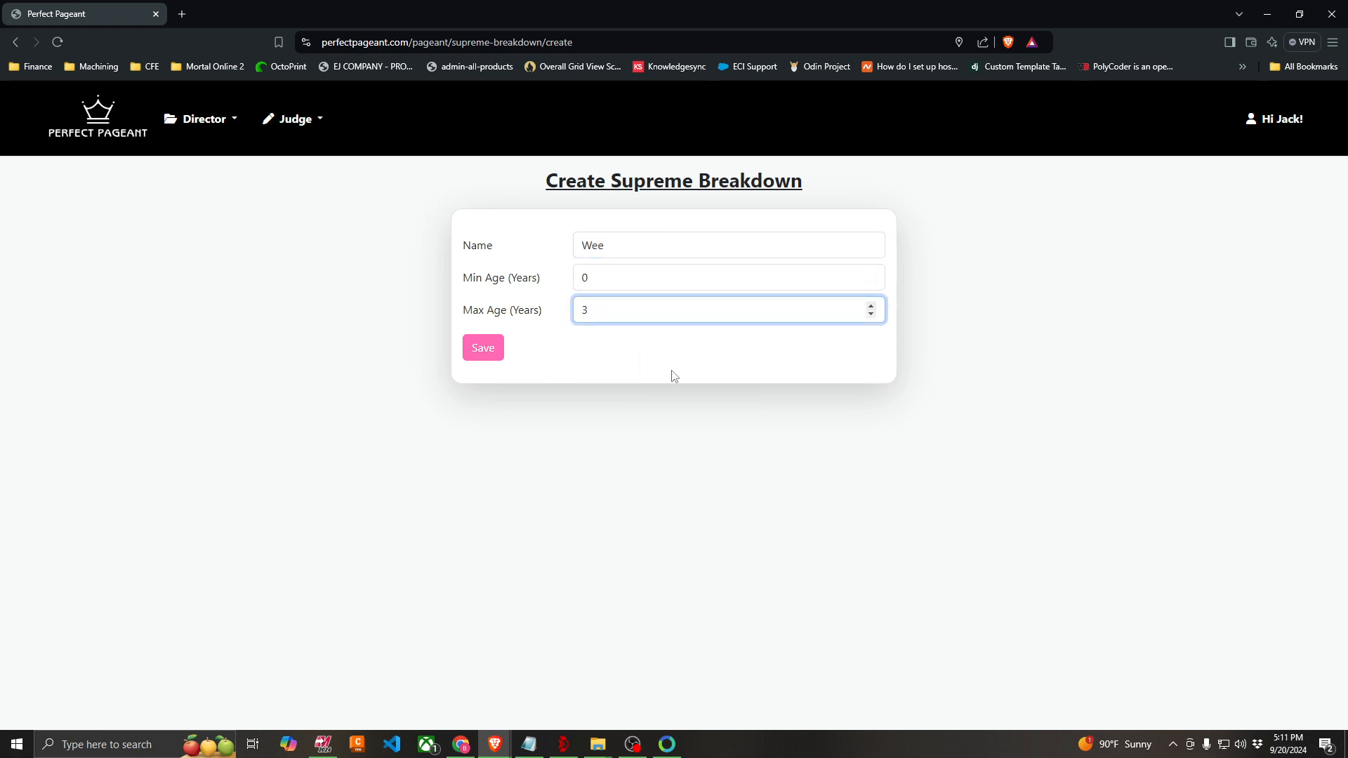
left_click_drag(632, 310, 570, 321)
left_click(483, 348)
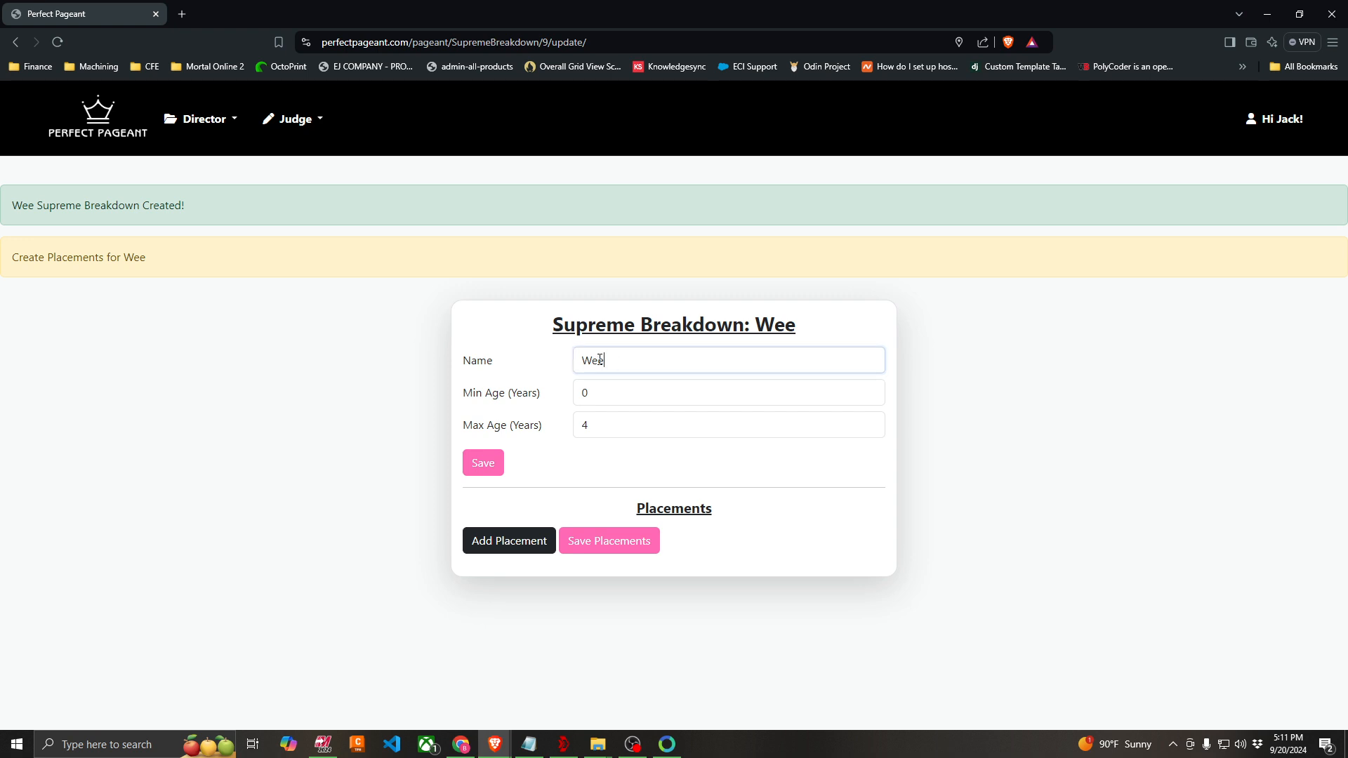
Add a placement named Grand with placement number 1 to the Wee supreme breakdown.
double_click(610, 354)
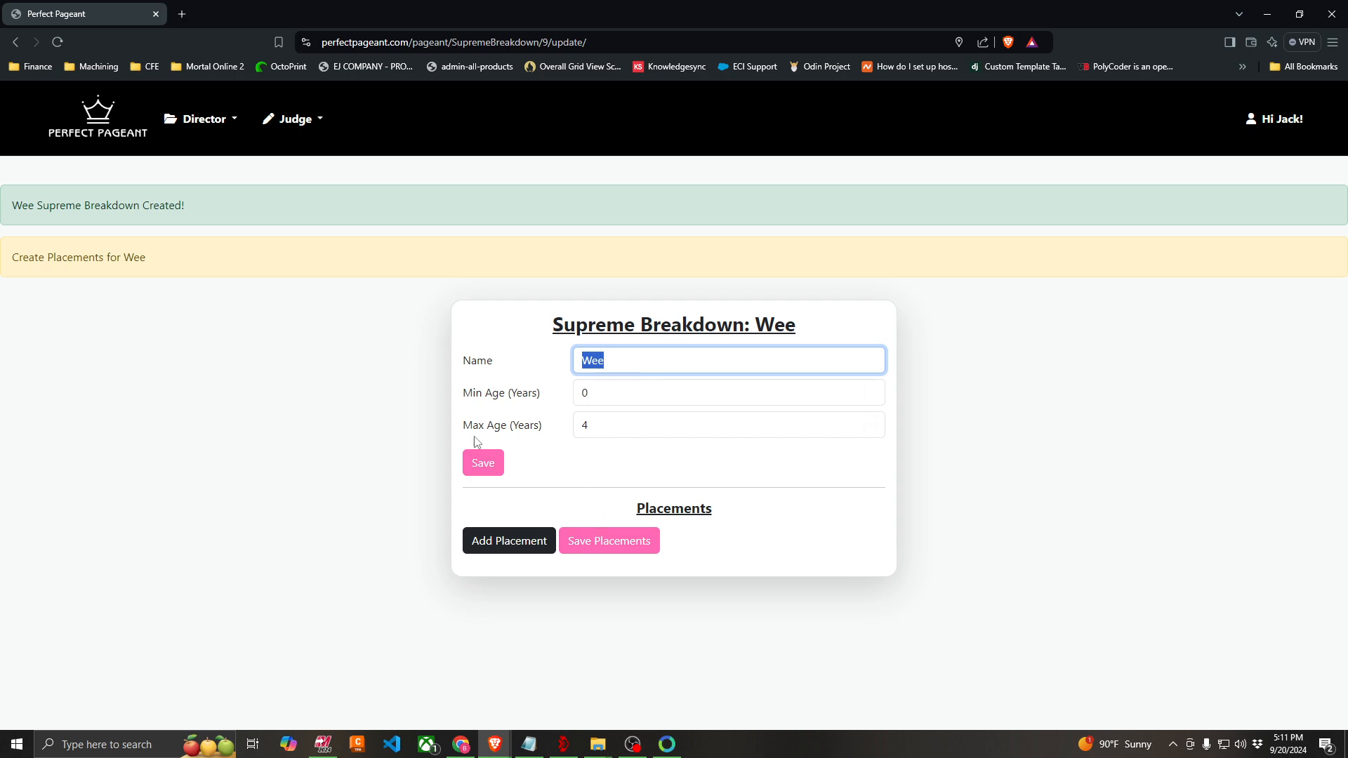
left_click(509, 543)
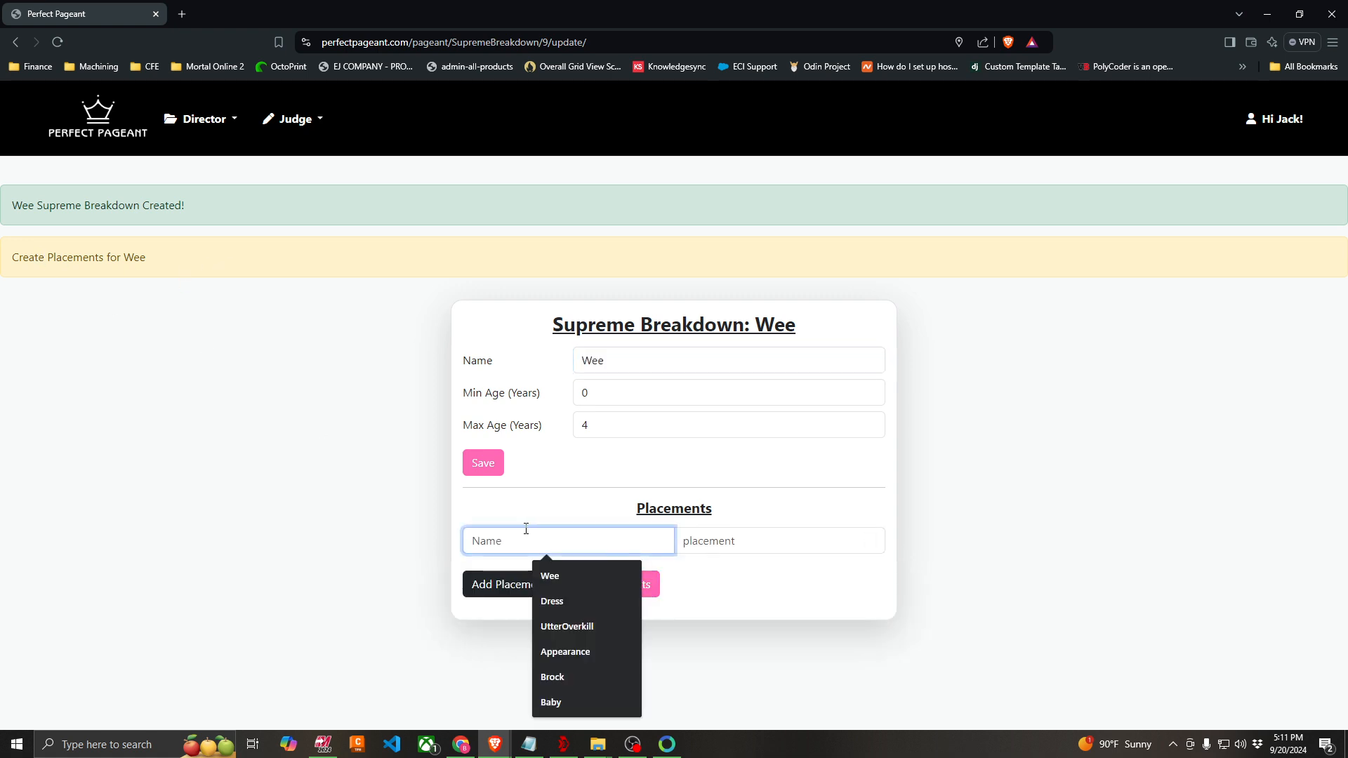
type("Grand")
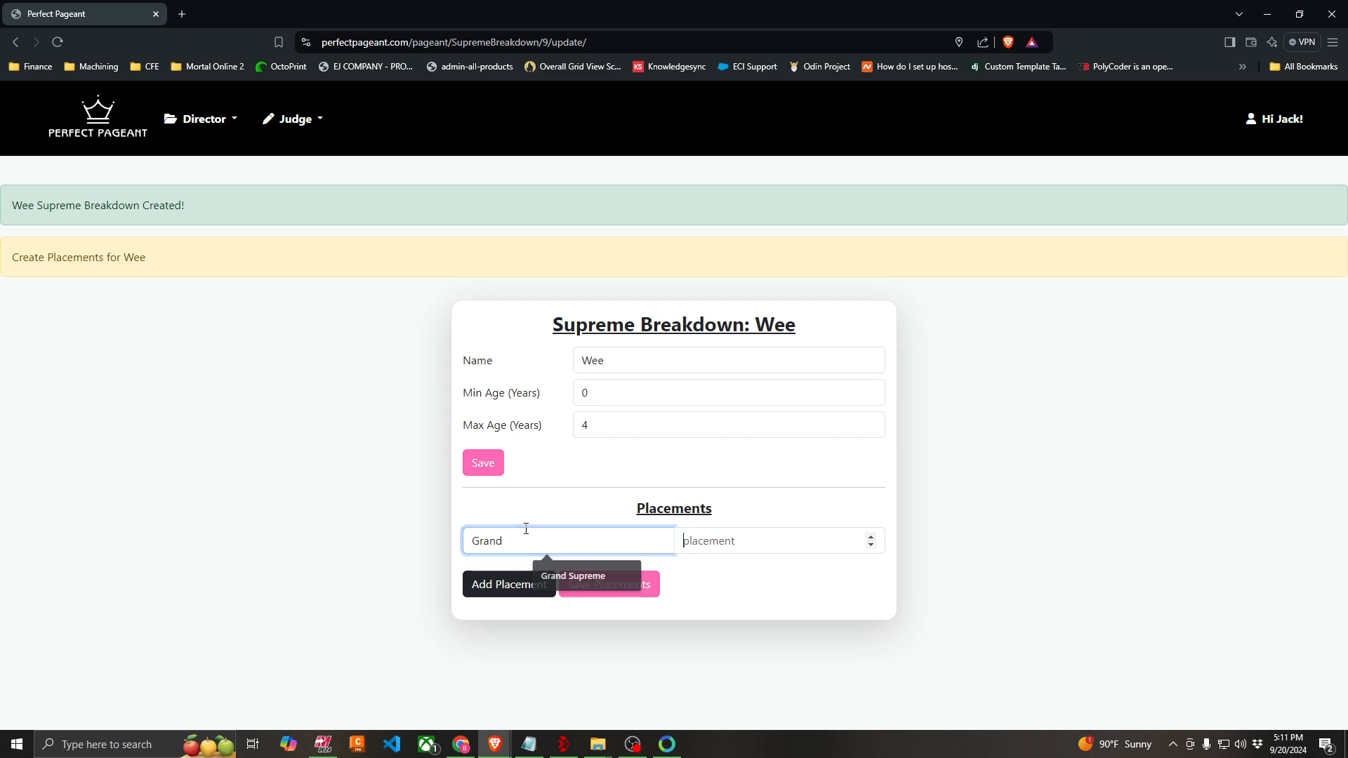
type("1")
Add a second placement named Mini with placement number 2, and save the placements and the Wee supreme breakdown.
left_click(513, 584)
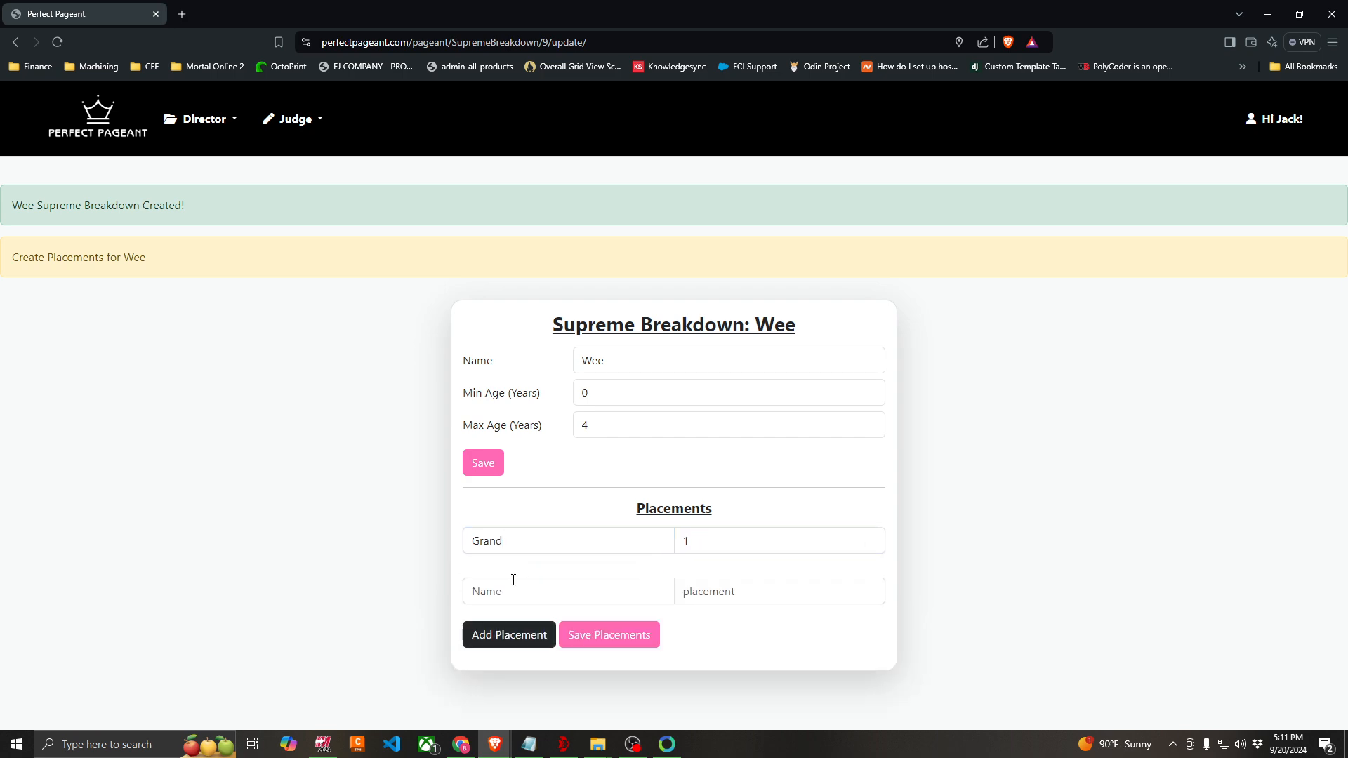
left_click(518, 587)
type("Mini")
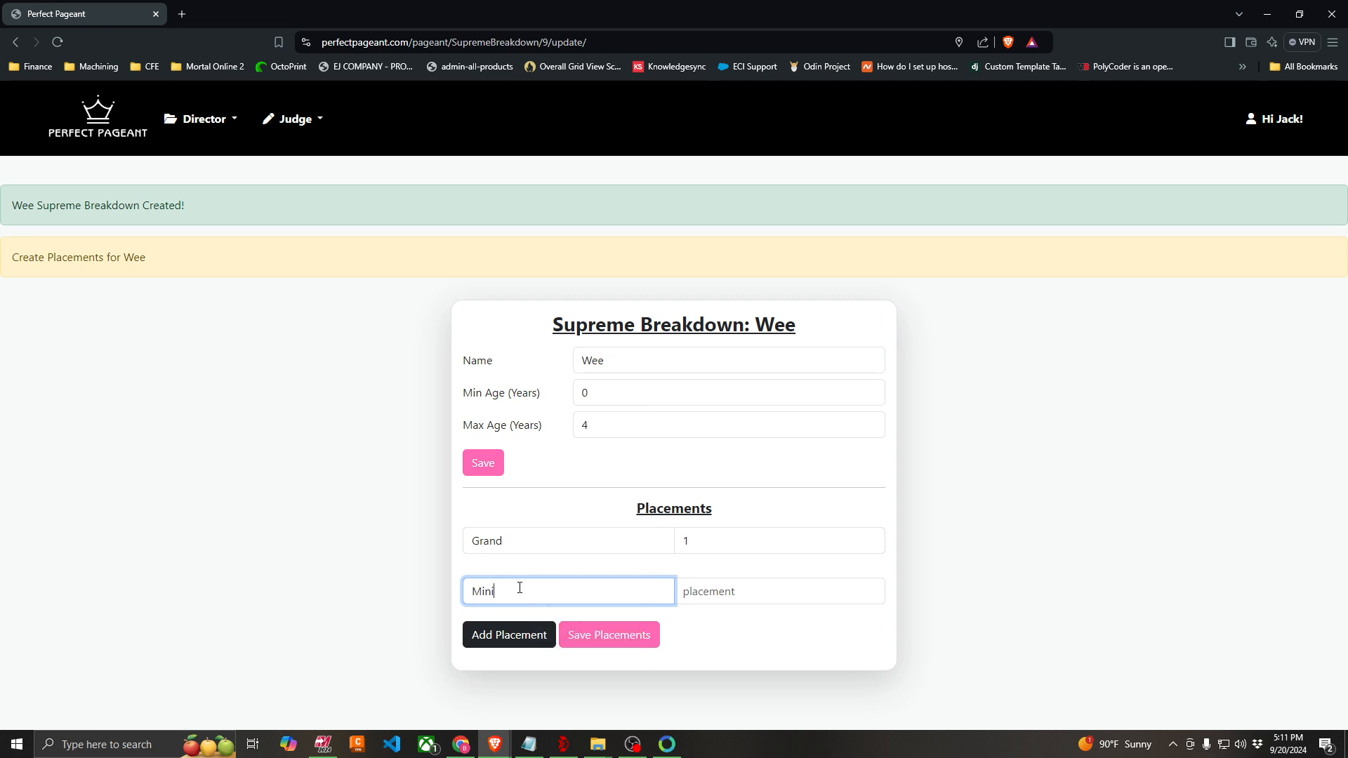
key("Tab")
type("2")
left_click(478, 647)
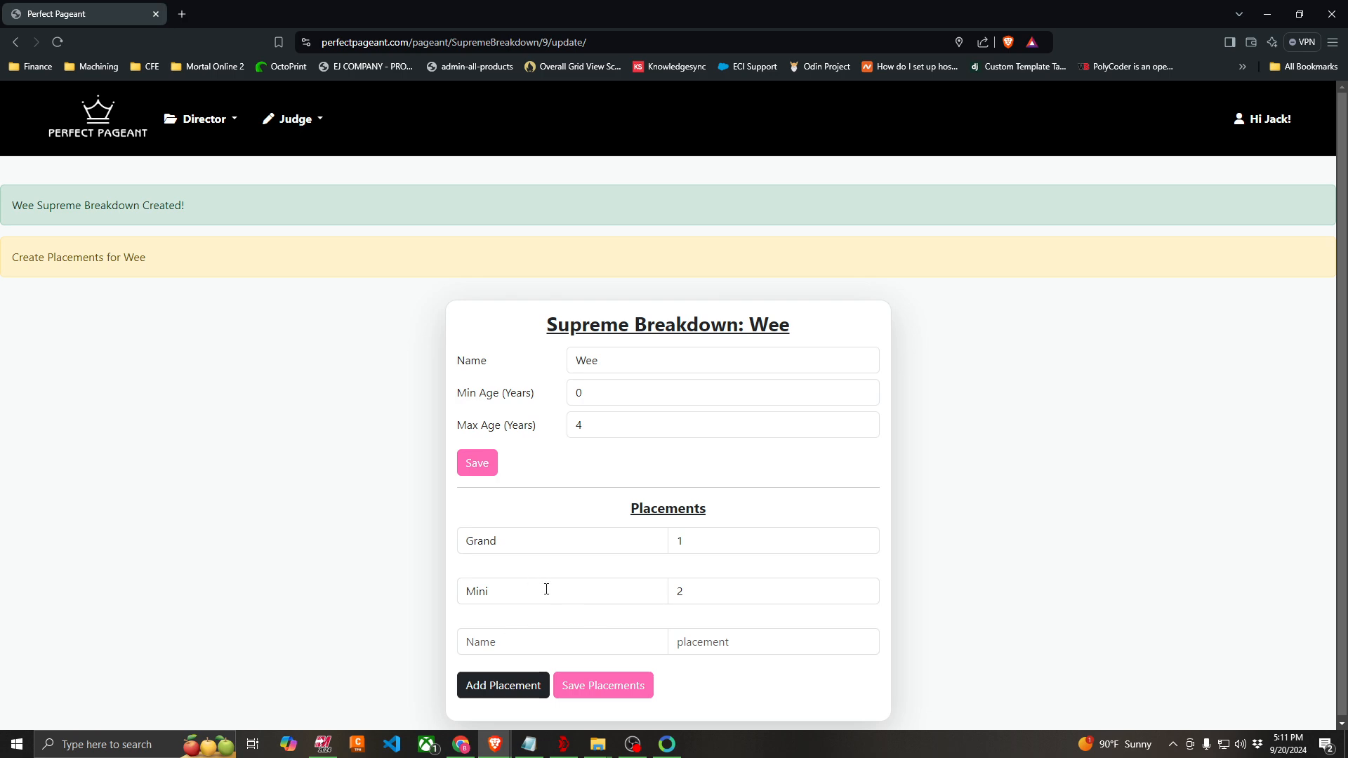
left_click(545, 591)
left_click(612, 687)
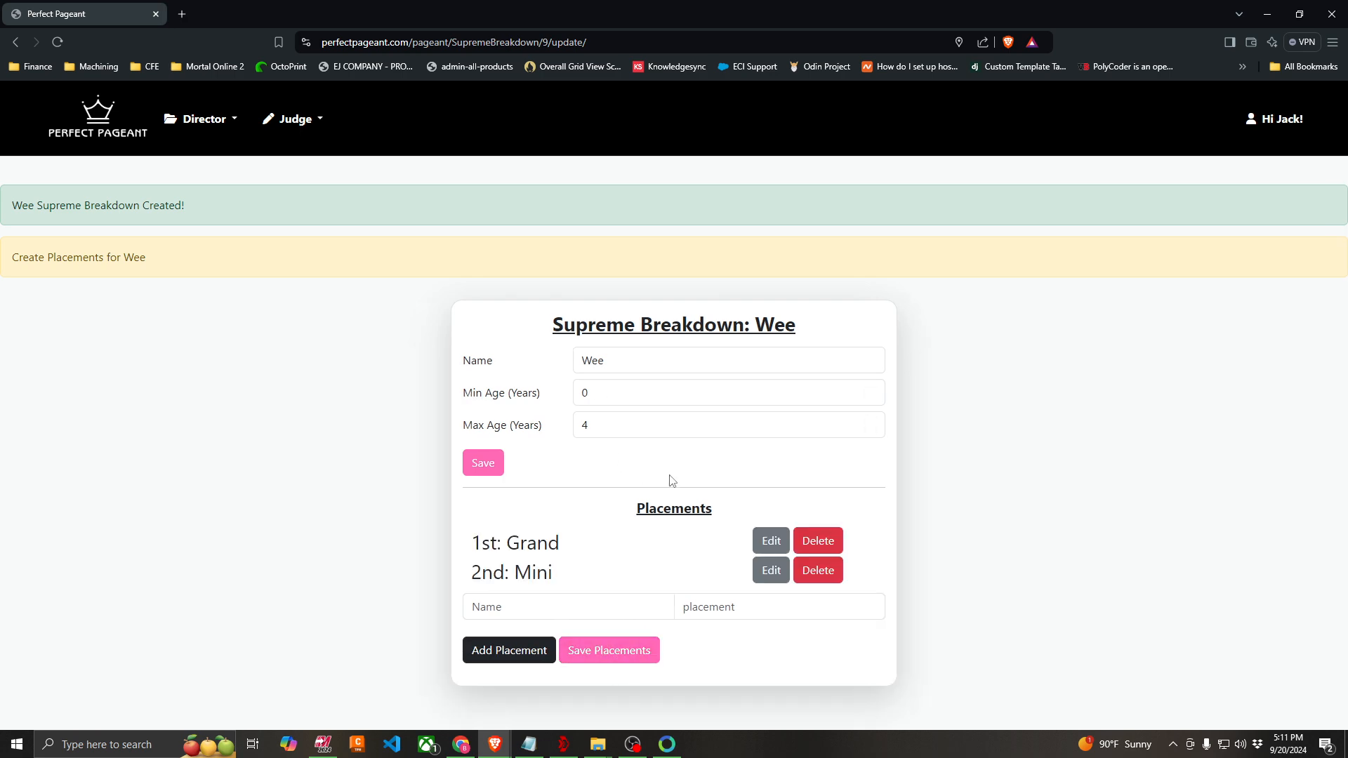
left_click(493, 469)
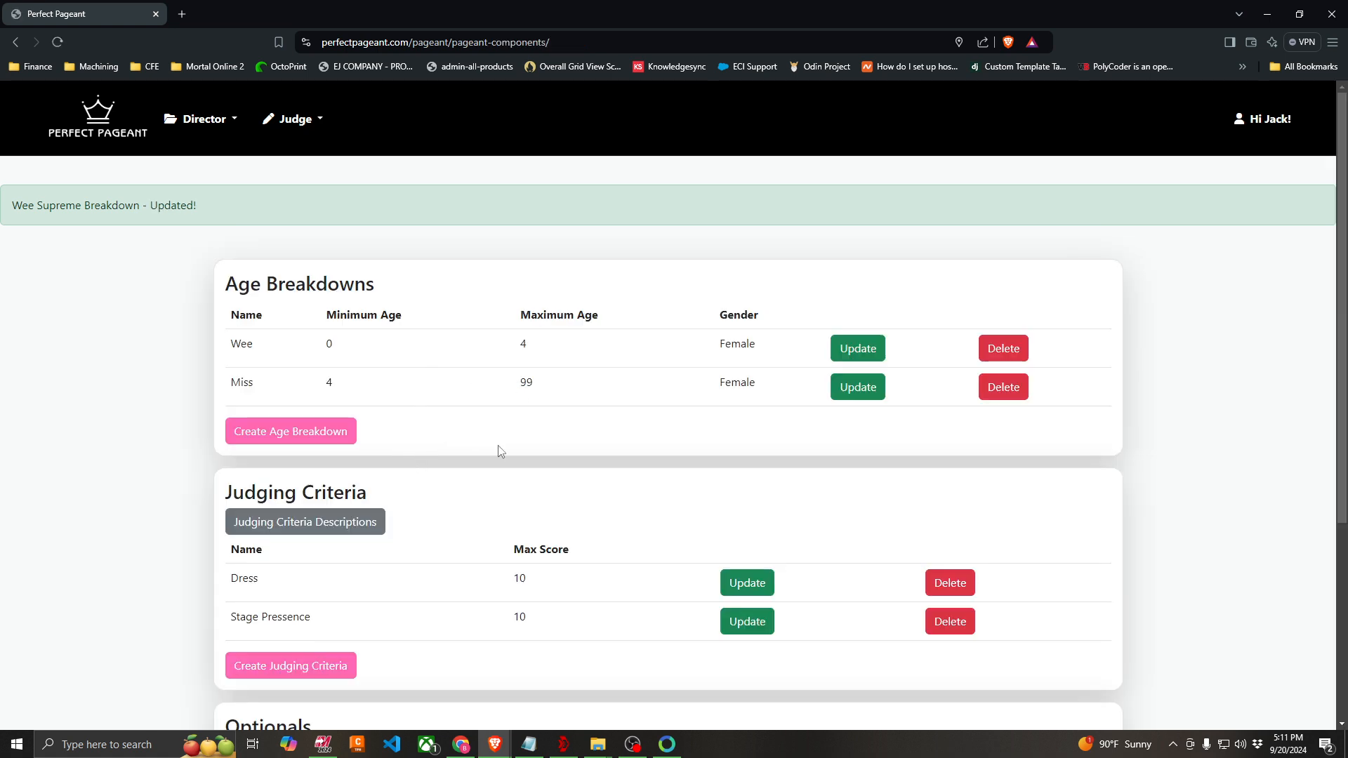
scroll(485, 463, "down", 2)
scroll(702, 414, "up", 2)
left_click(868, 362)
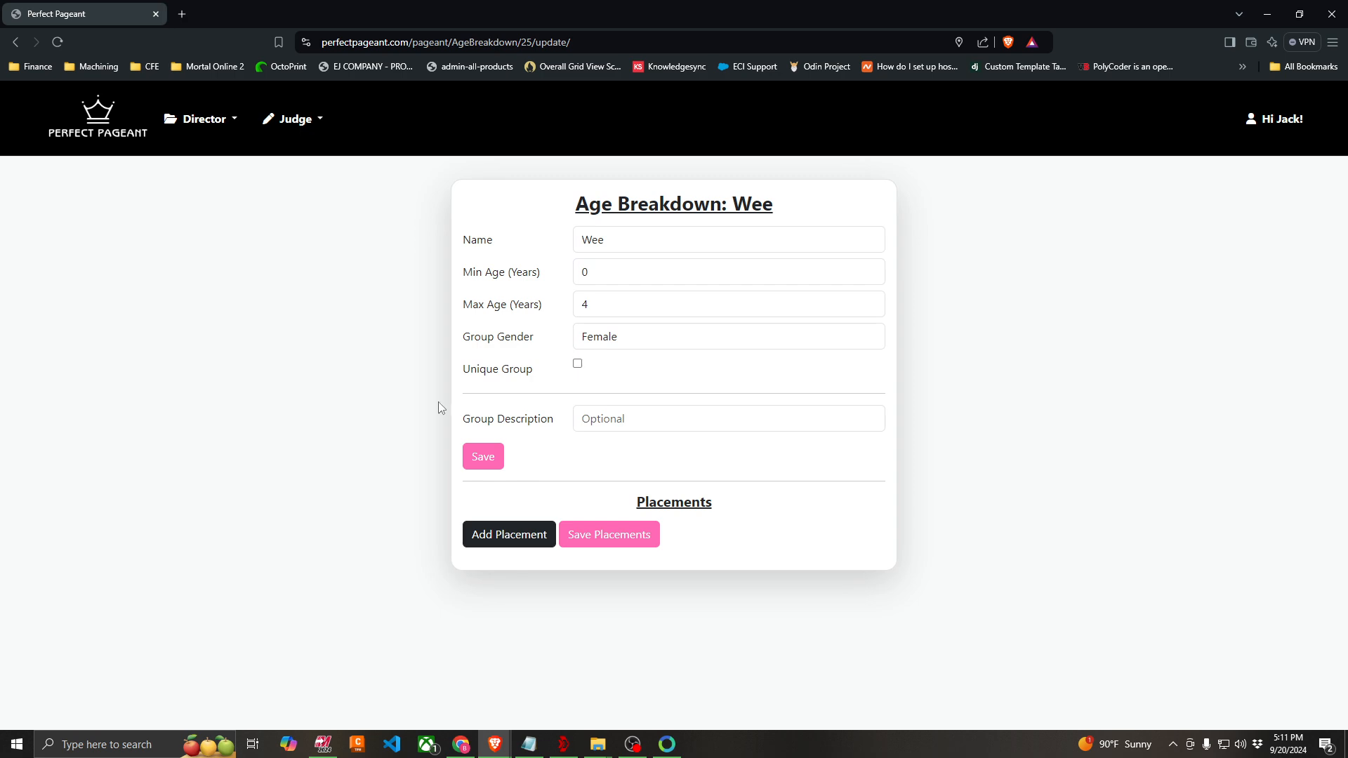
key("alt+Left")
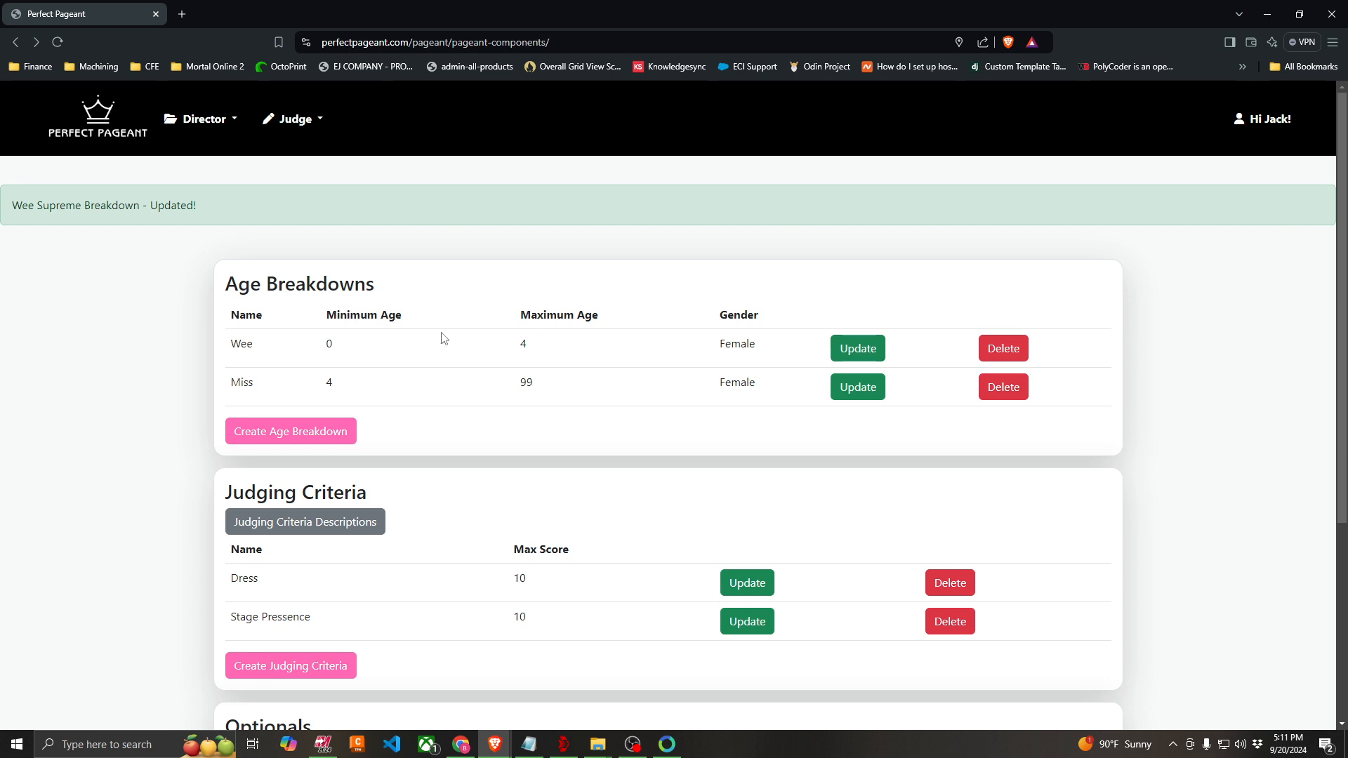
Open the Wee age breakdown for updating and add a placement named Queen with placement number 1.
left_click(853, 356)
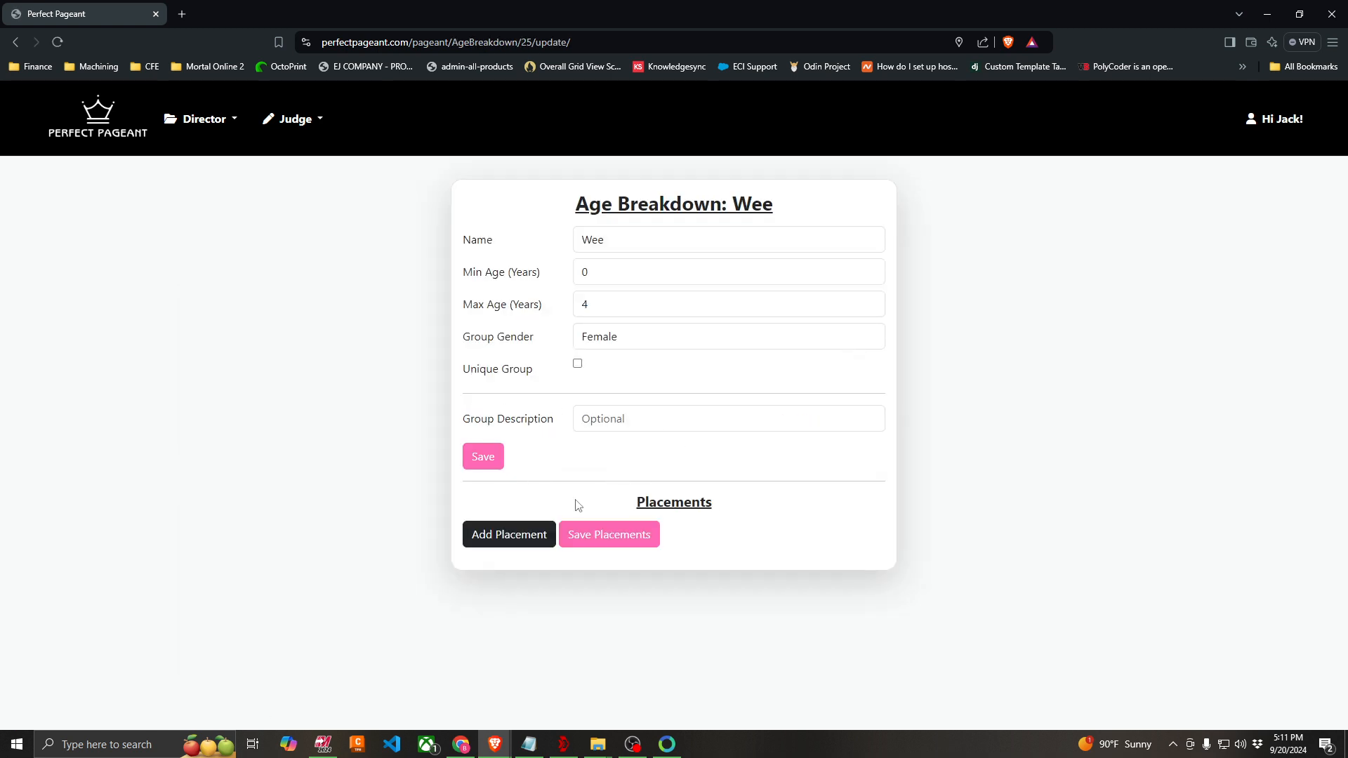
left_click(513, 536)
left_click(585, 531)
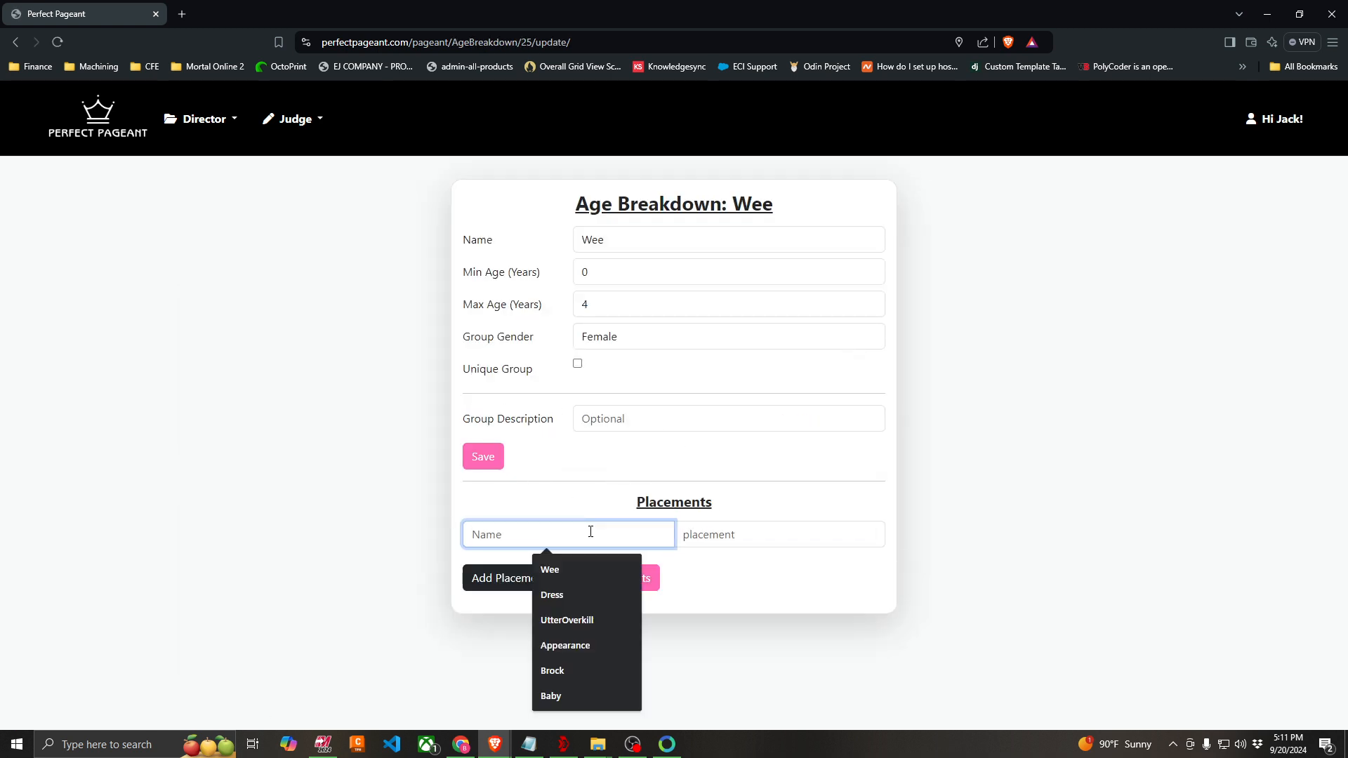
type("First")
key("Tab")
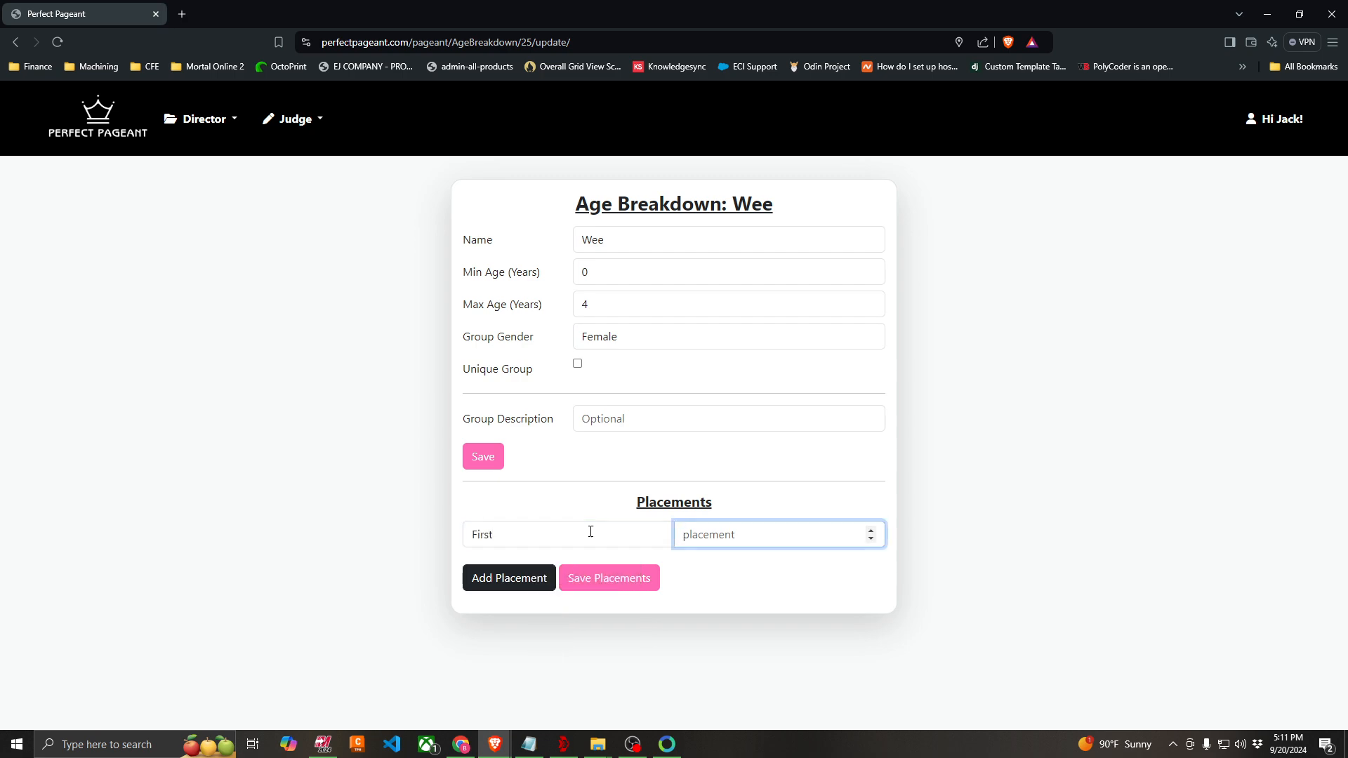
type("1")
key("shift+Tab")
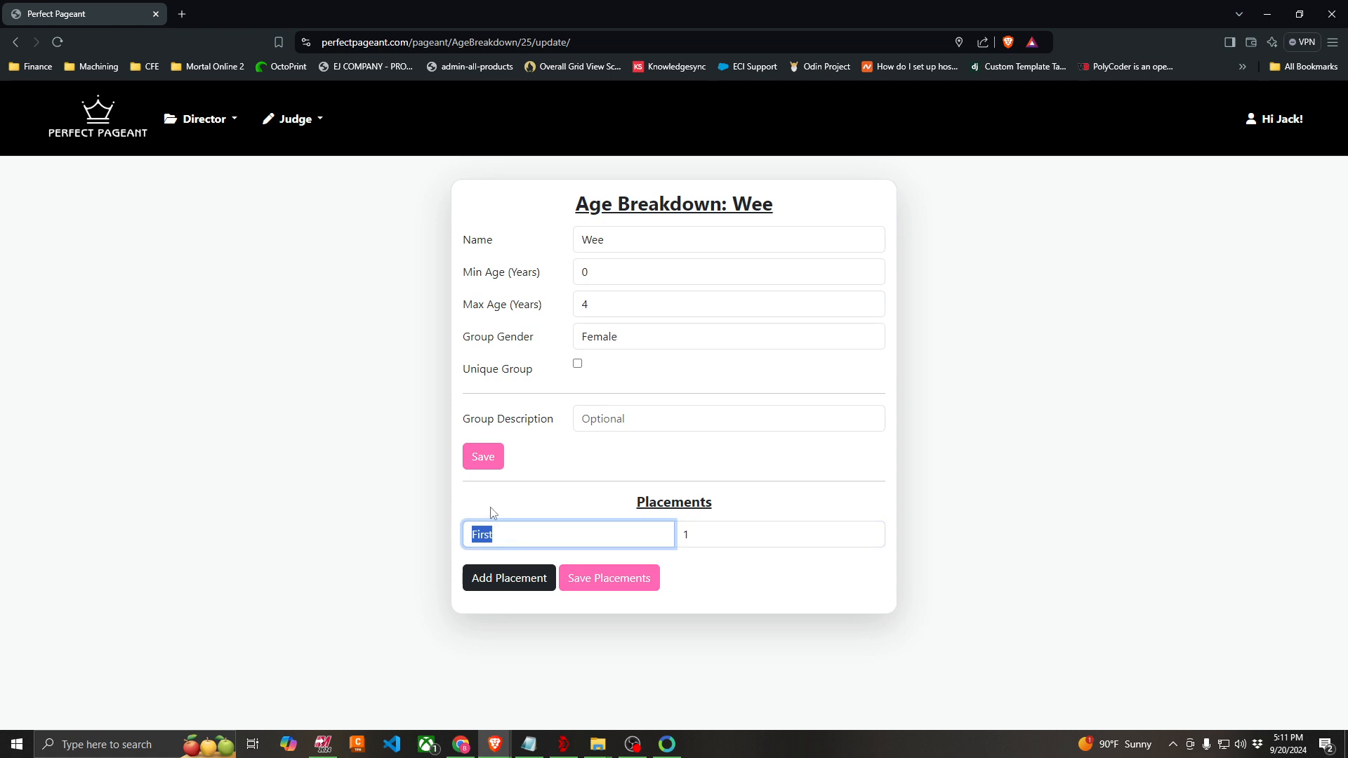
type("Queen")
key("Tab")
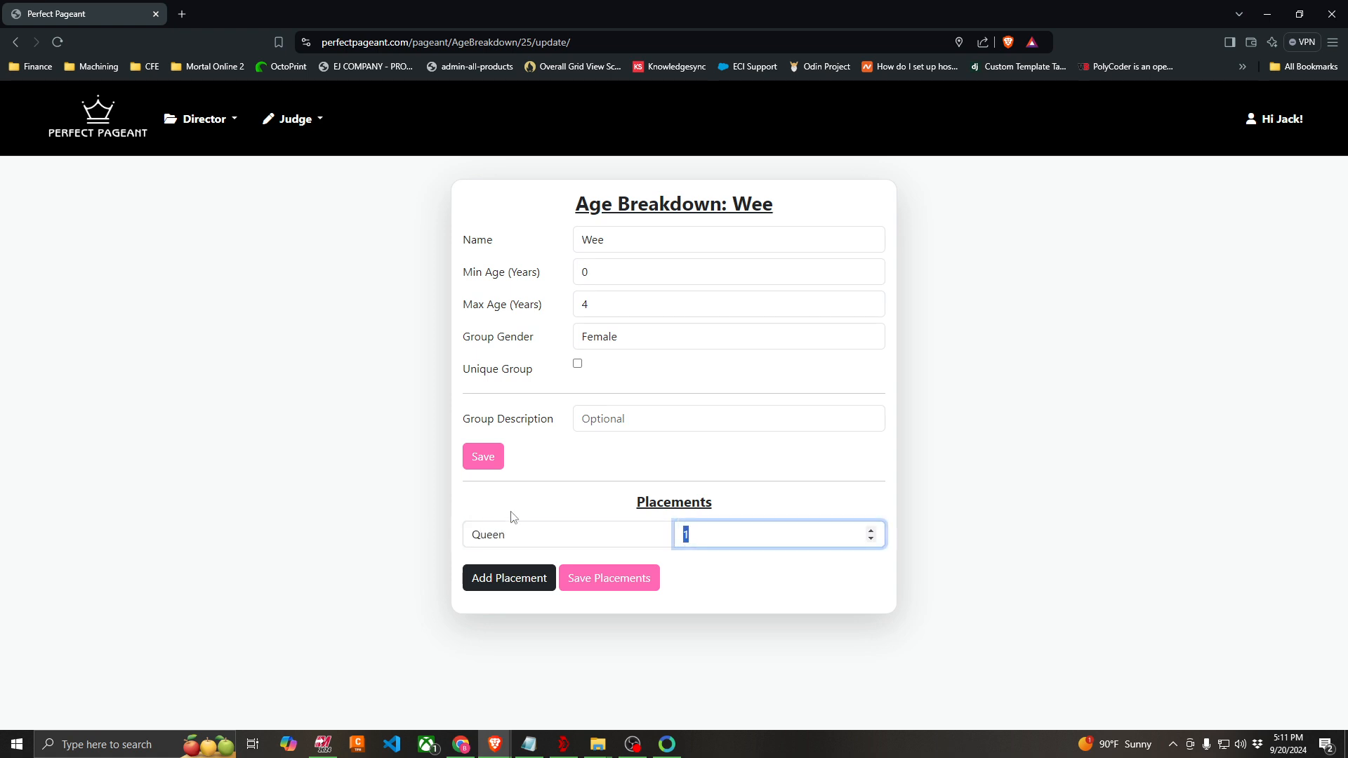
Add a placement named Princess with placement number 2 to the Wee age breakdown and save its placements.
left_click(522, 577)
left_click(522, 580)
type("P")
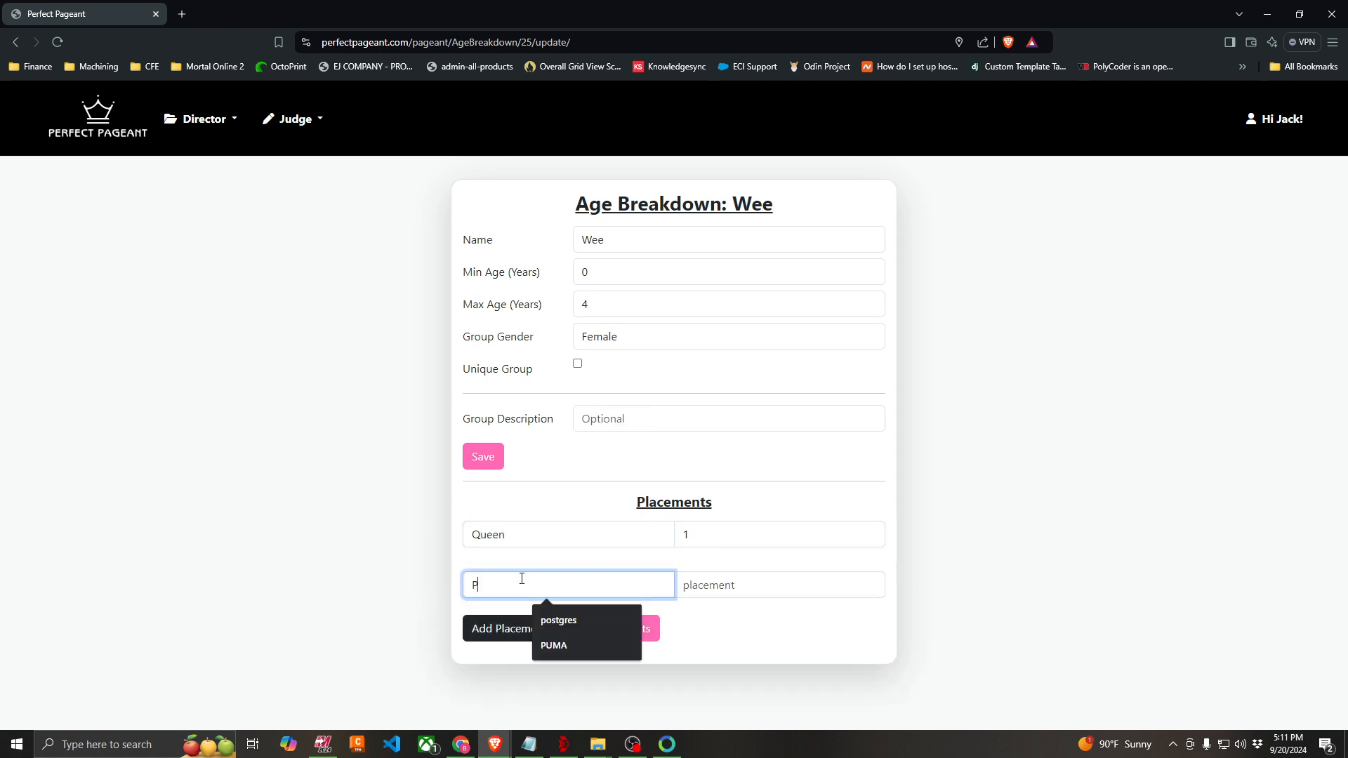
type("rincess")
key("Tab")
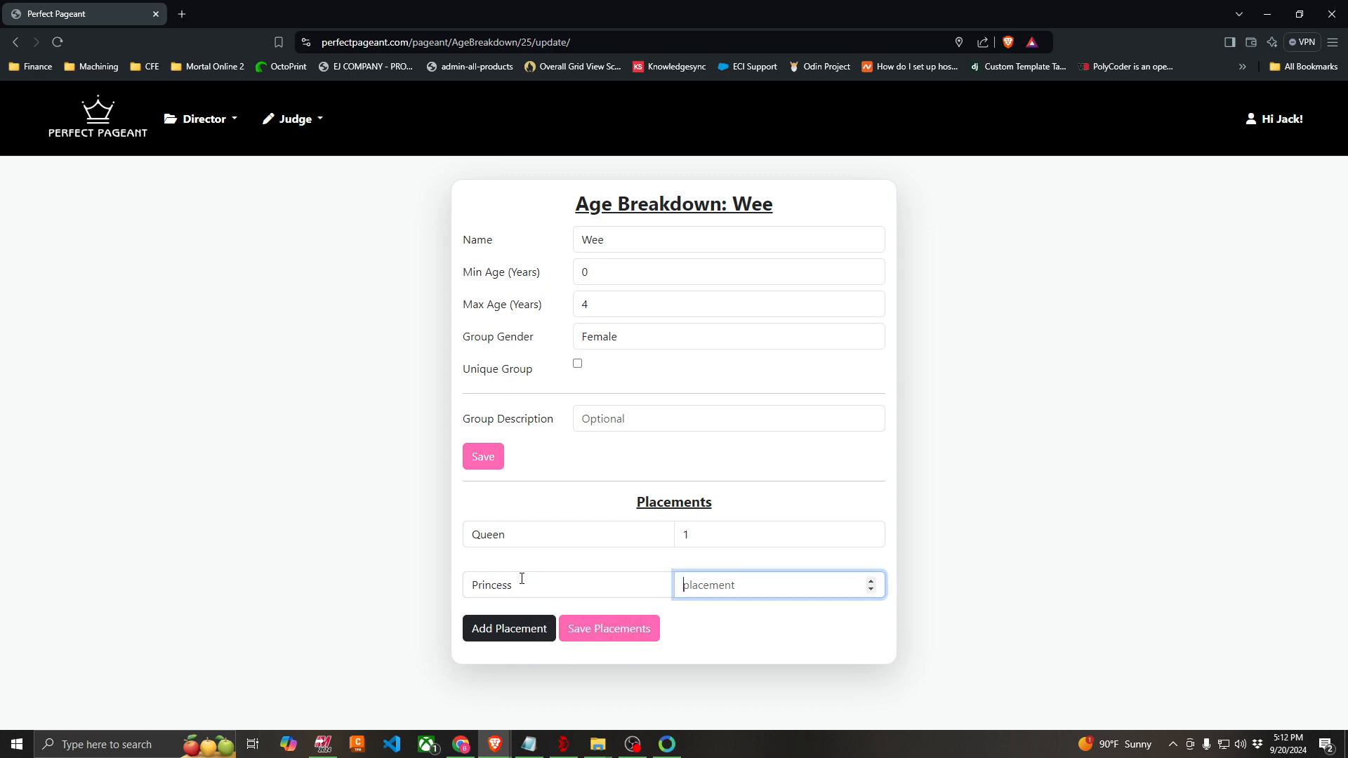
type("2")
left_click(583, 627)
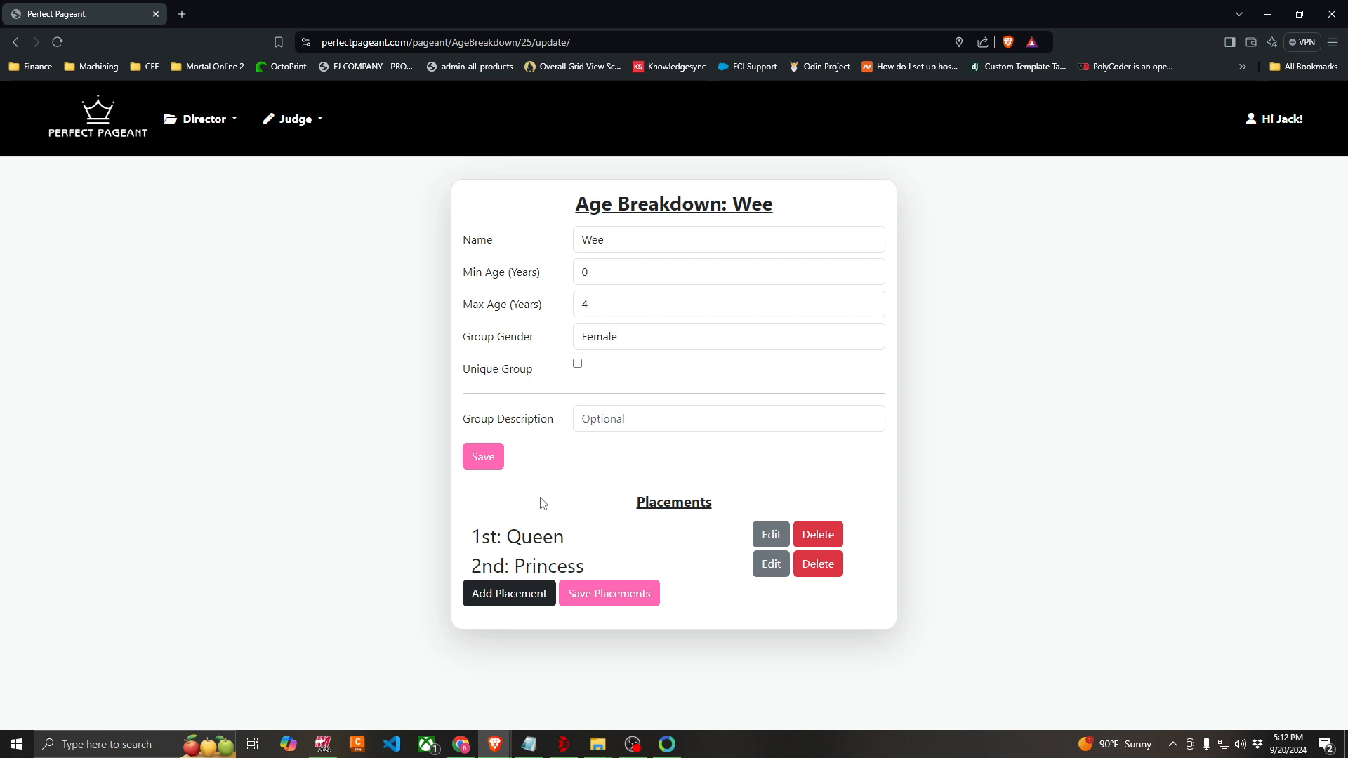
Save the Wee age breakdown, and start a new placement in the Miss age breakdown.
left_click(483, 457)
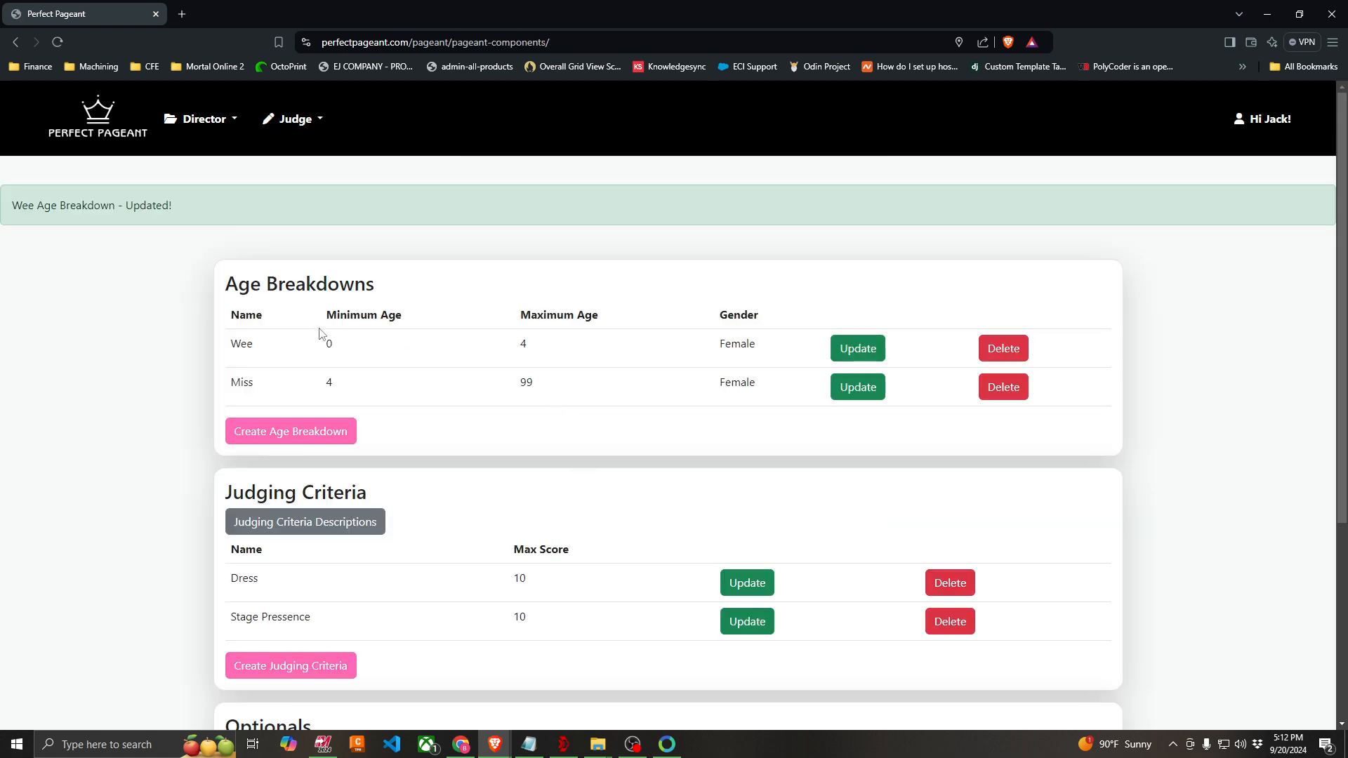
left_click(864, 388)
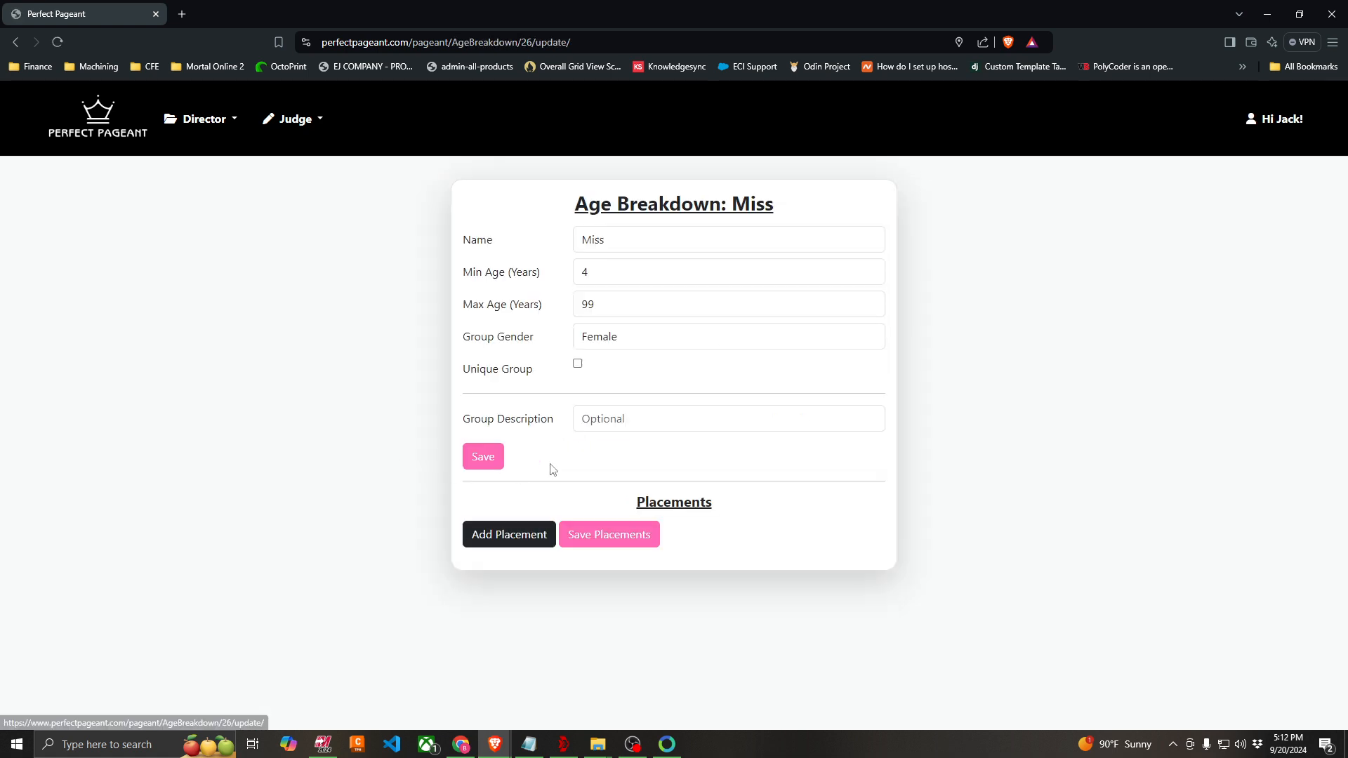
left_click(503, 544)
Name the Miss placement Queen` with placement number 1, and save the placements and the age breakdown.
left_click(578, 541)
type("Que")
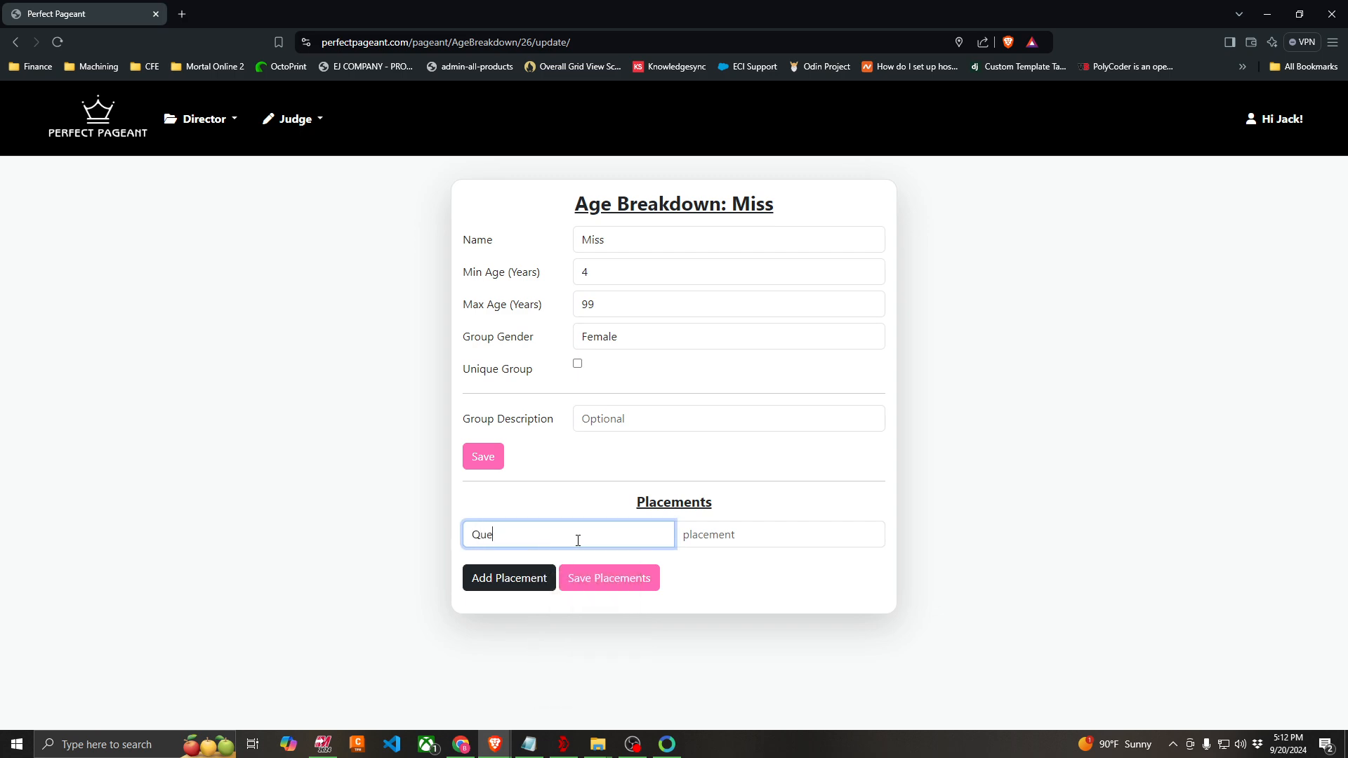
type("en`")
key("Tab")
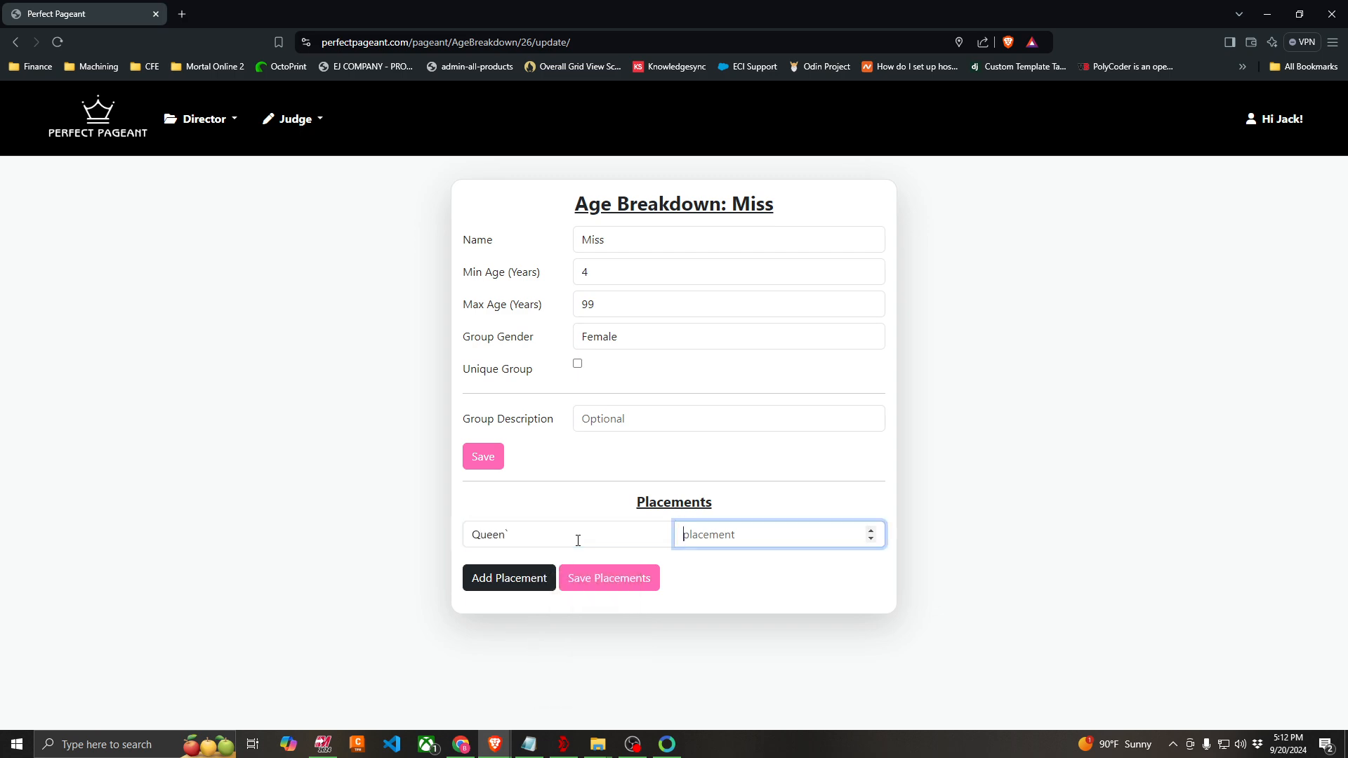
type("1")
left_click(611, 578)
left_click(482, 457)
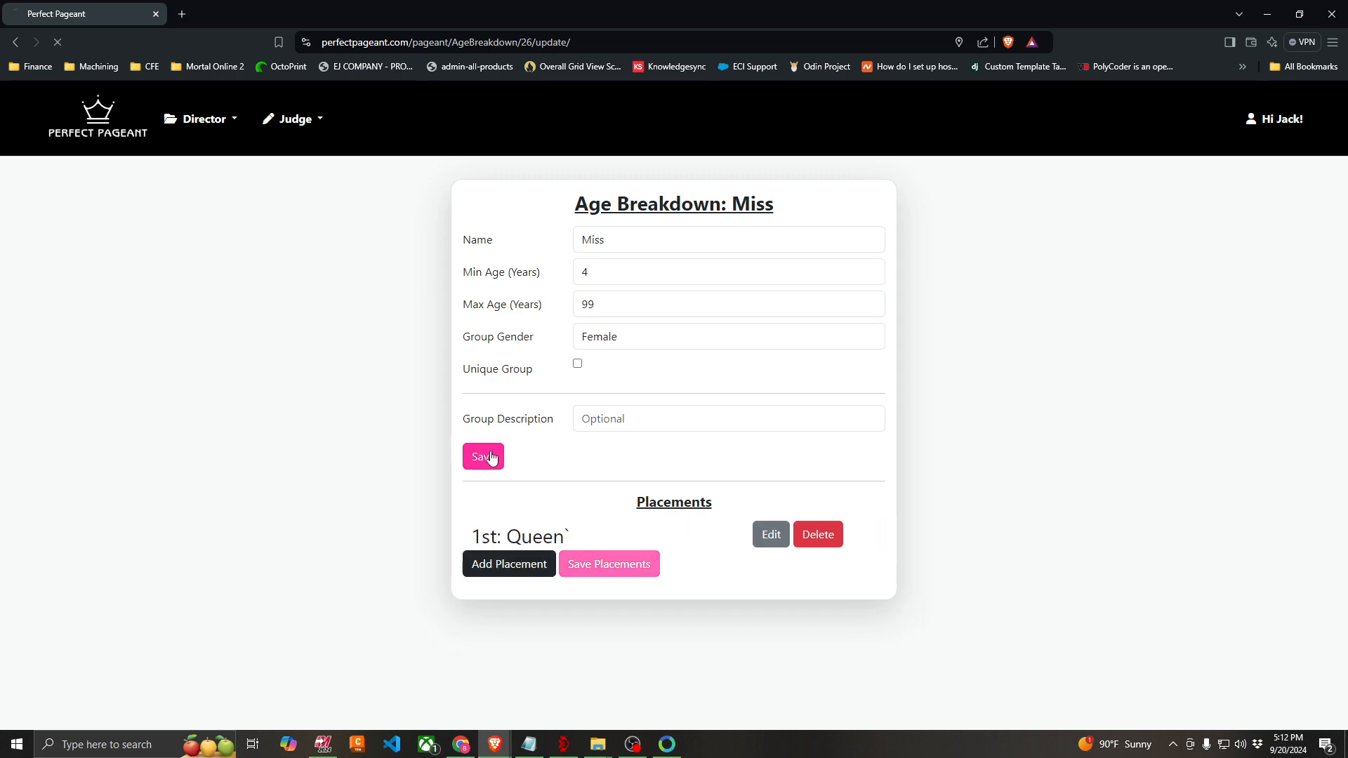
Start creating a new pageant from the director's pageant list and name it Demo.
scroll(475, 522, "down", 1)
scroll(476, 522, "down", 3)
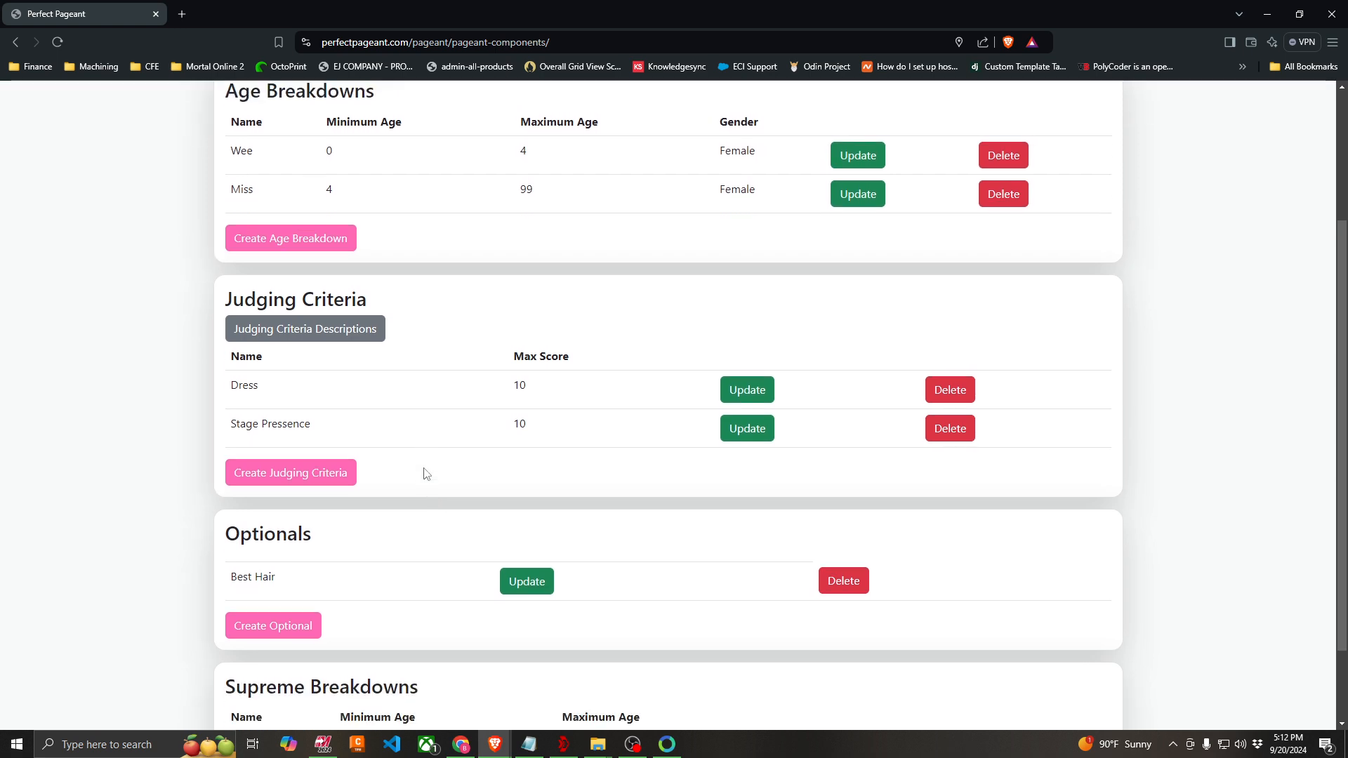
scroll(415, 428, "down", 1)
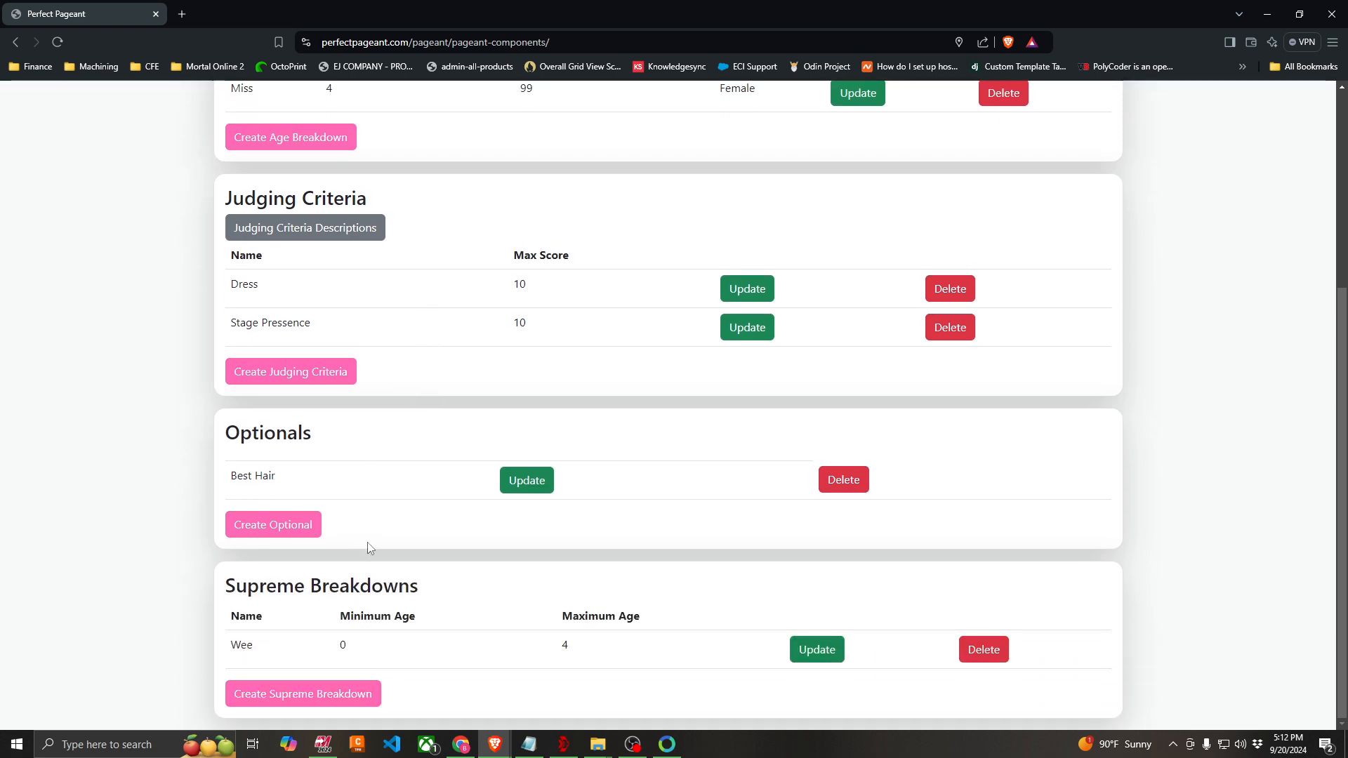
scroll(373, 492, "up", 4)
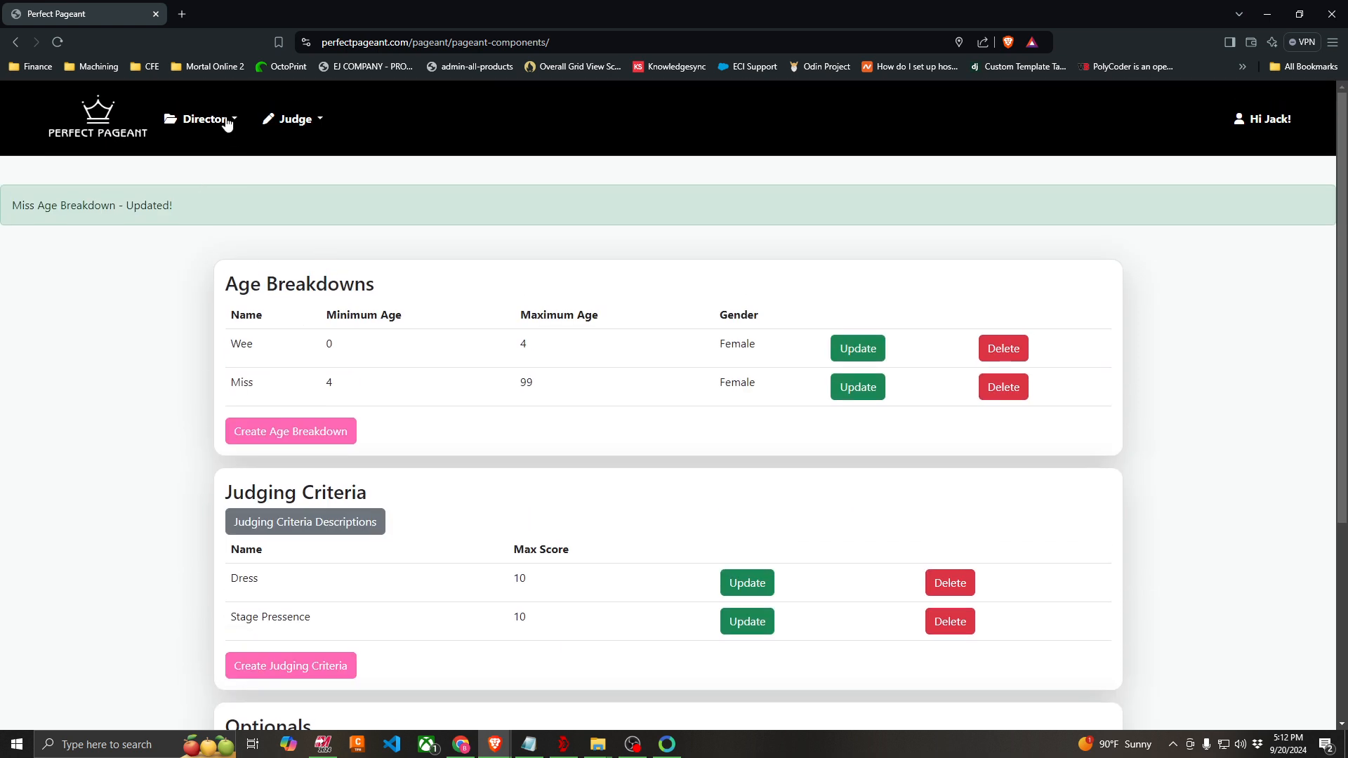
left_click(227, 121)
left_click(215, 150)
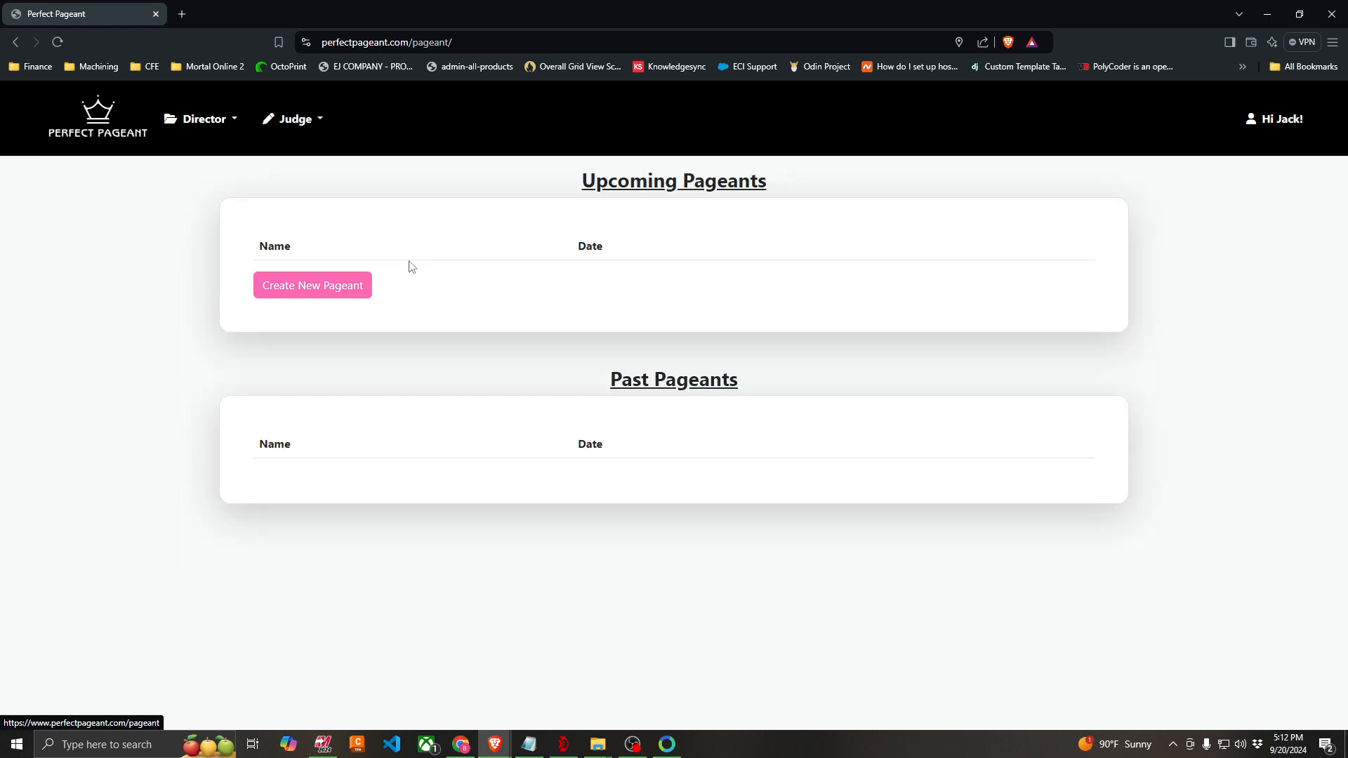
left_click(309, 291)
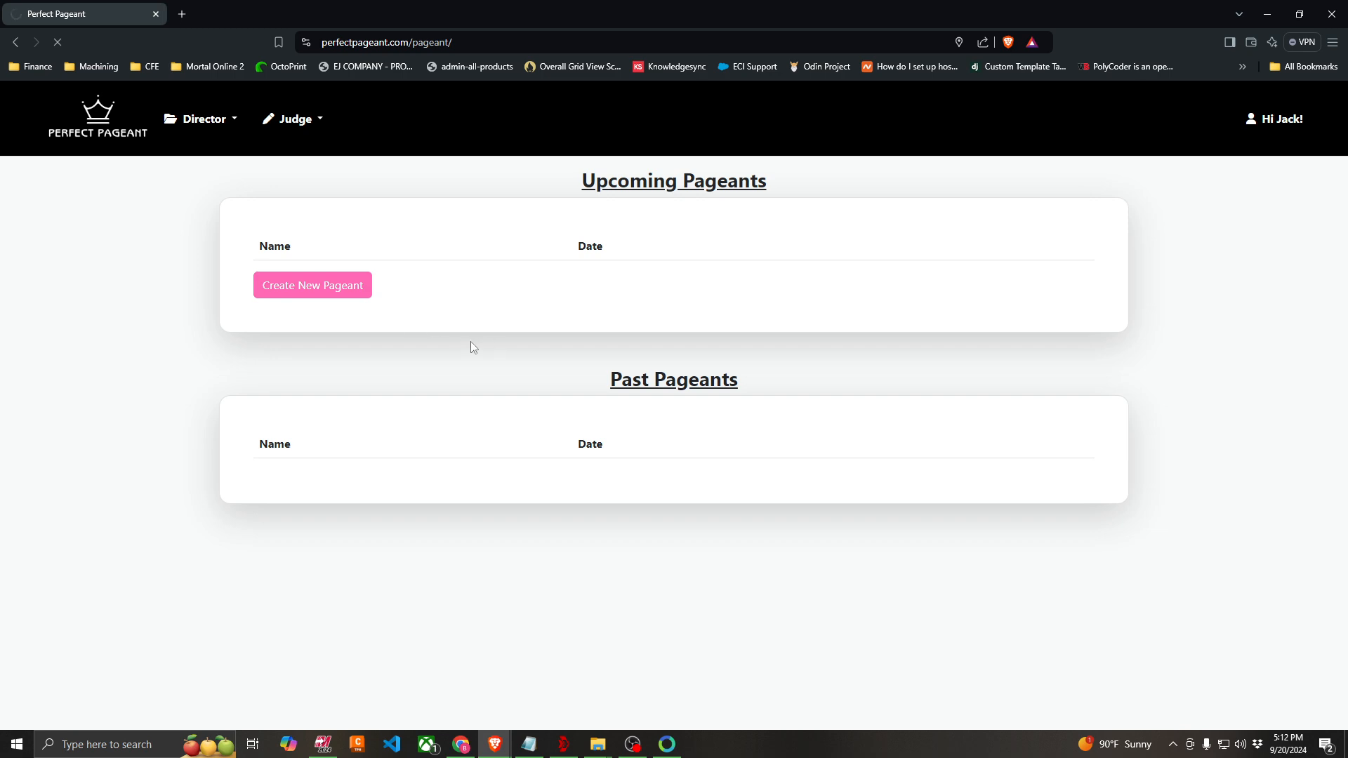
left_click(601, 254)
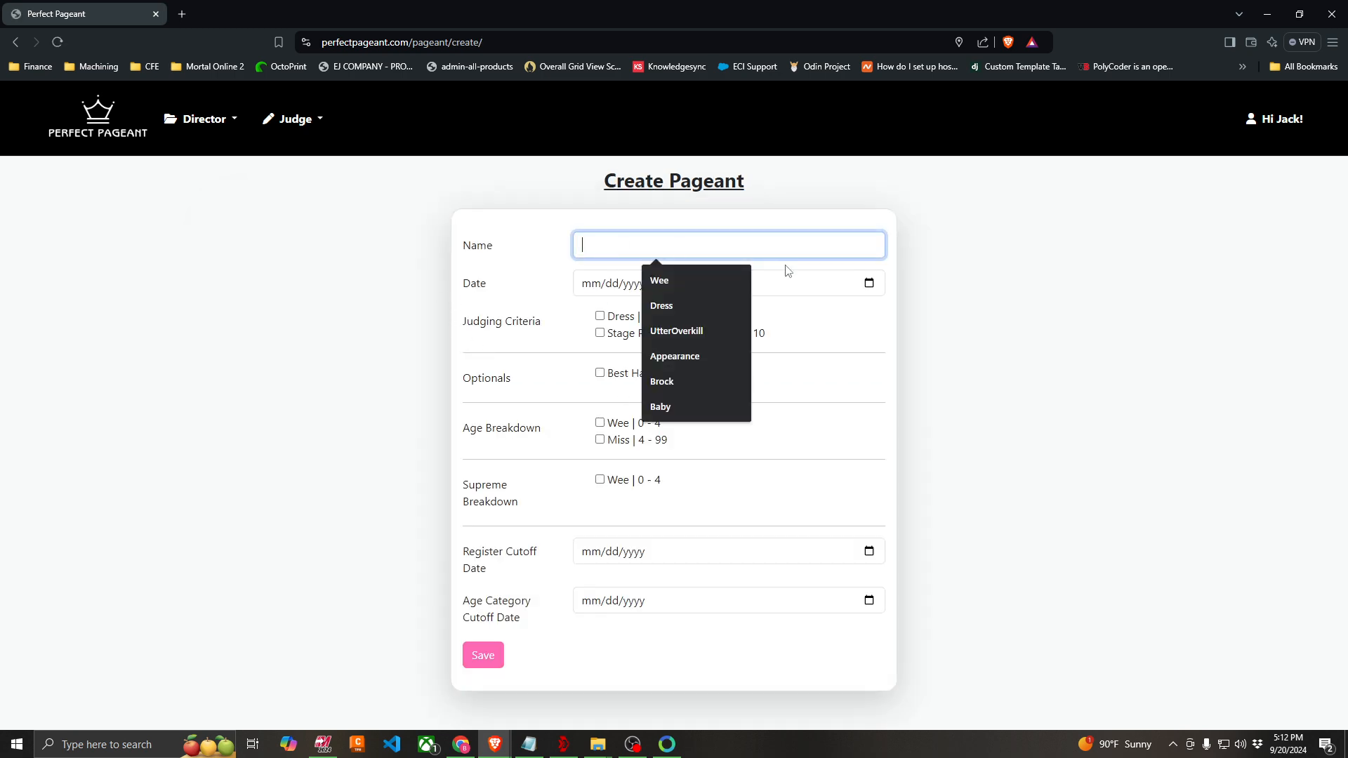
type("Demo")
key("Tab")
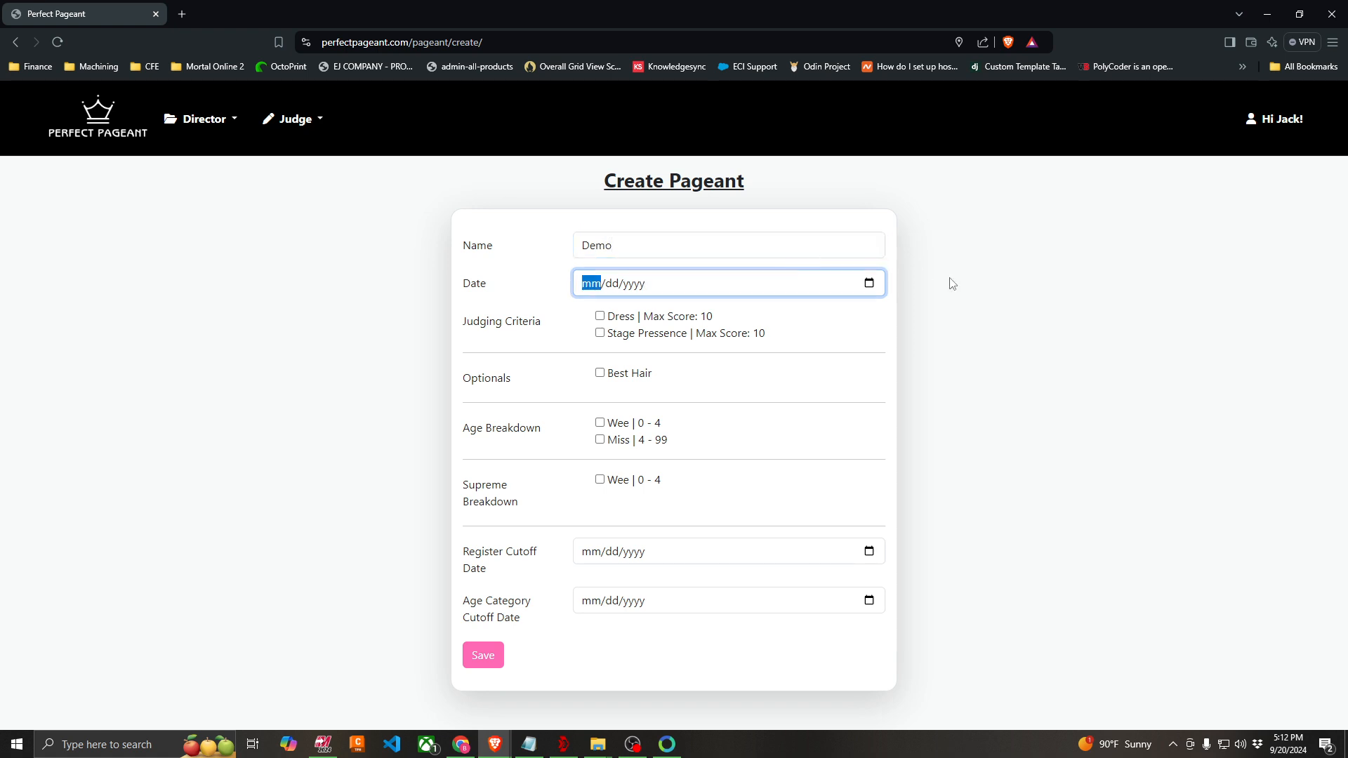
Set the pageant date to 12/31/2024.
left_click(872, 287)
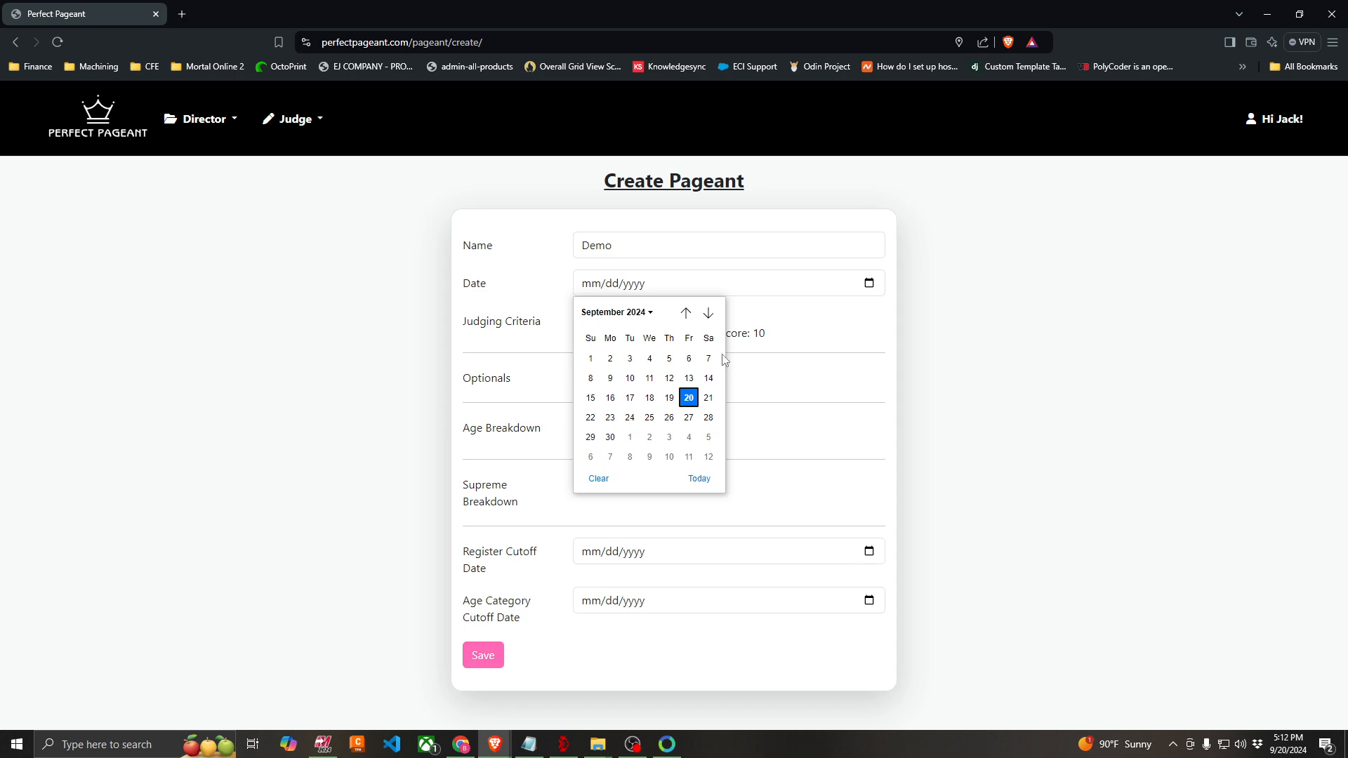
left_click(709, 313)
left_click(709, 313)
left_click(709, 313)
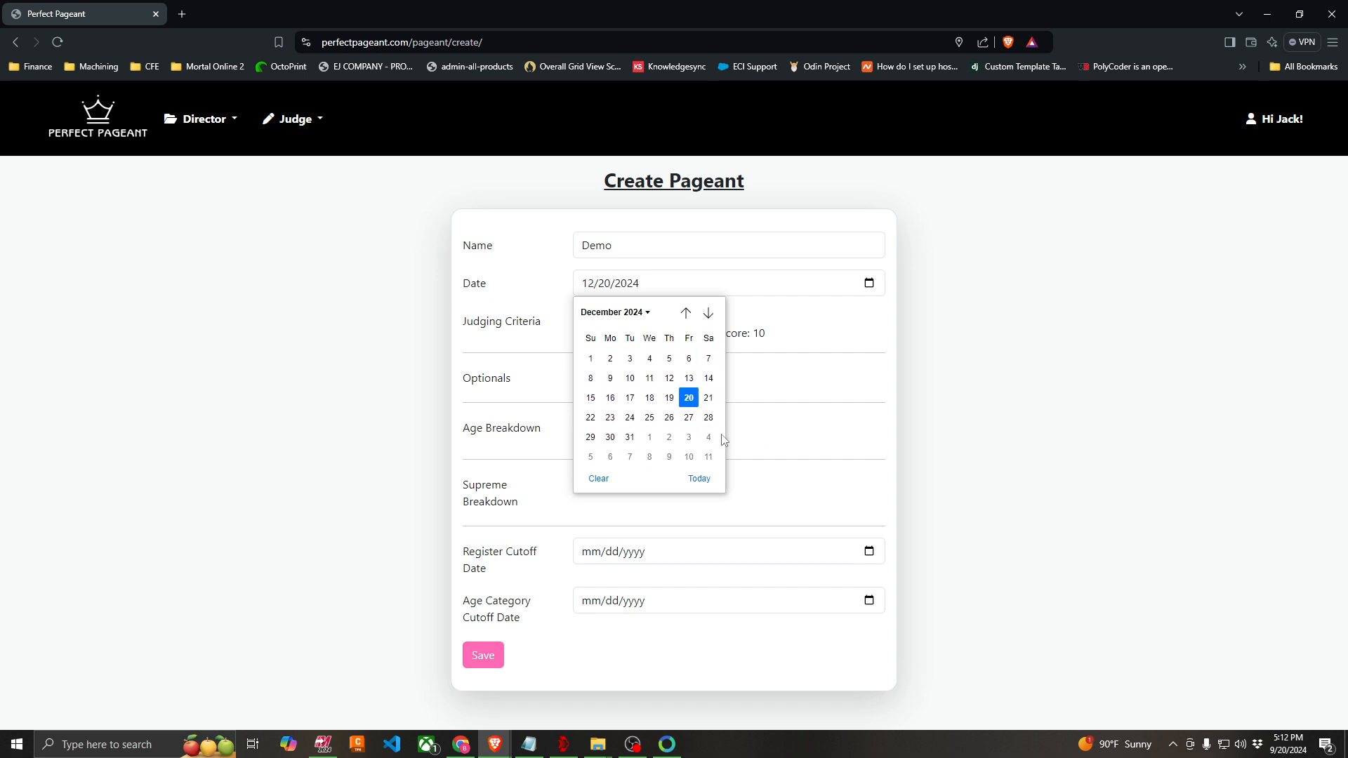
left_click(630, 437)
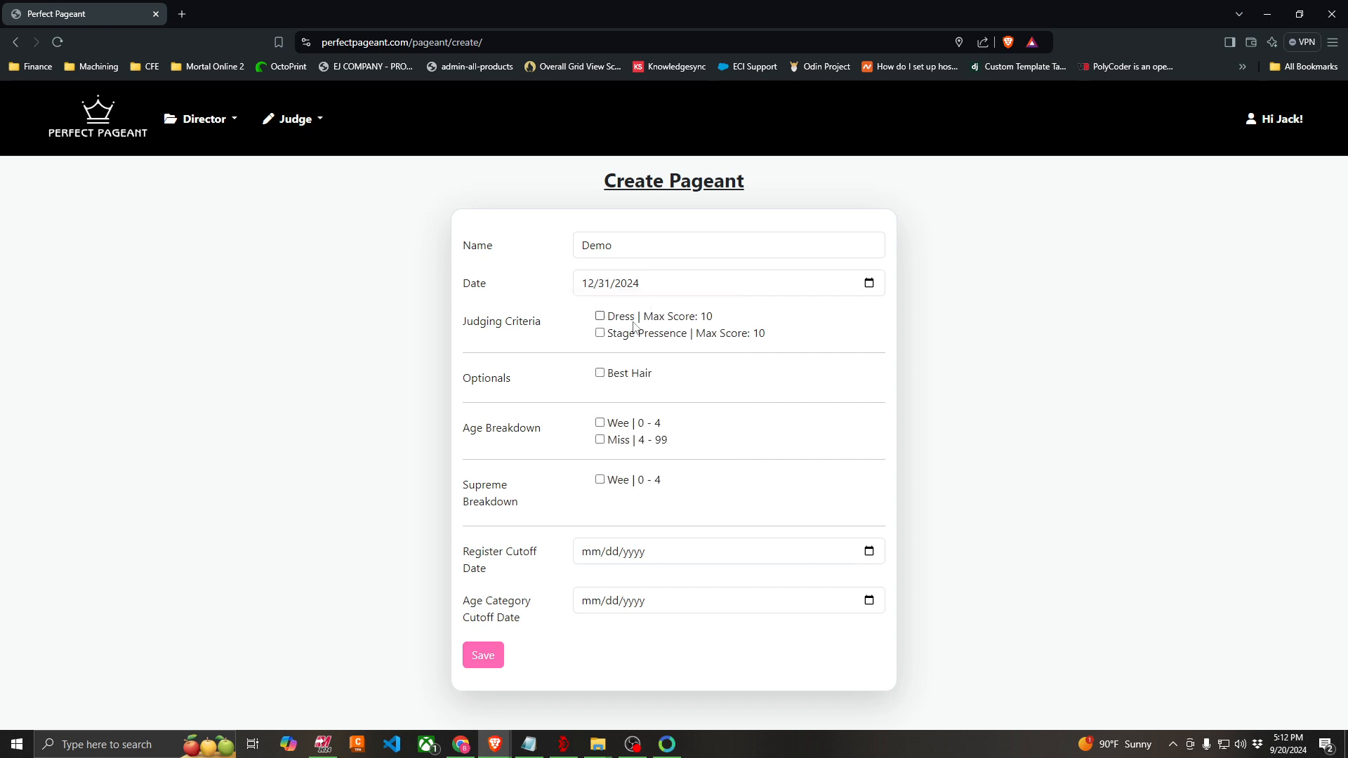
Include the Dress and Stage Pressence criteria, the Best Hair optional, the Wee and Miss age breakdowns, and the Wee supreme breakdown.
left_click(601, 317)
left_click(602, 374)
left_click(601, 426)
Set the register cutoff date to 12/24/2024.
left_click(869, 553)
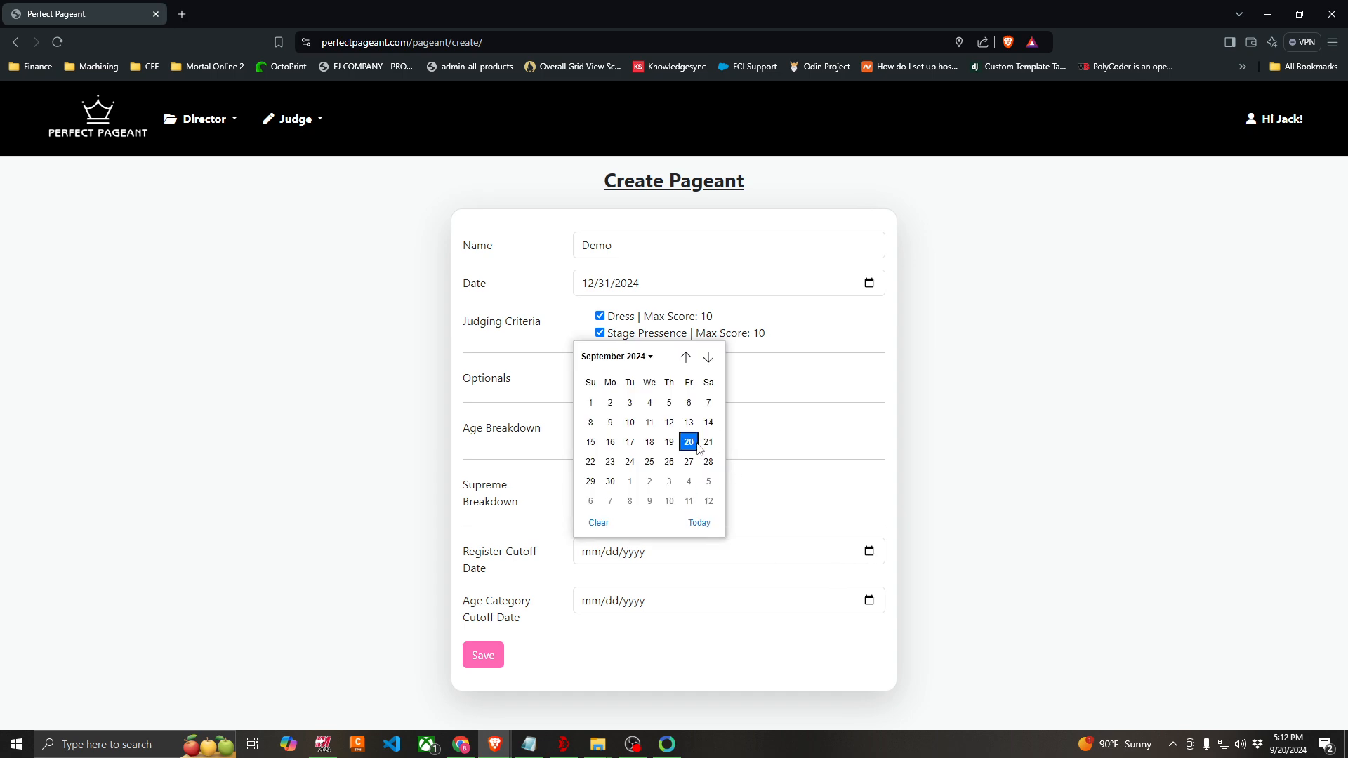
left_click(709, 358)
left_click(711, 363)
left_click(711, 364)
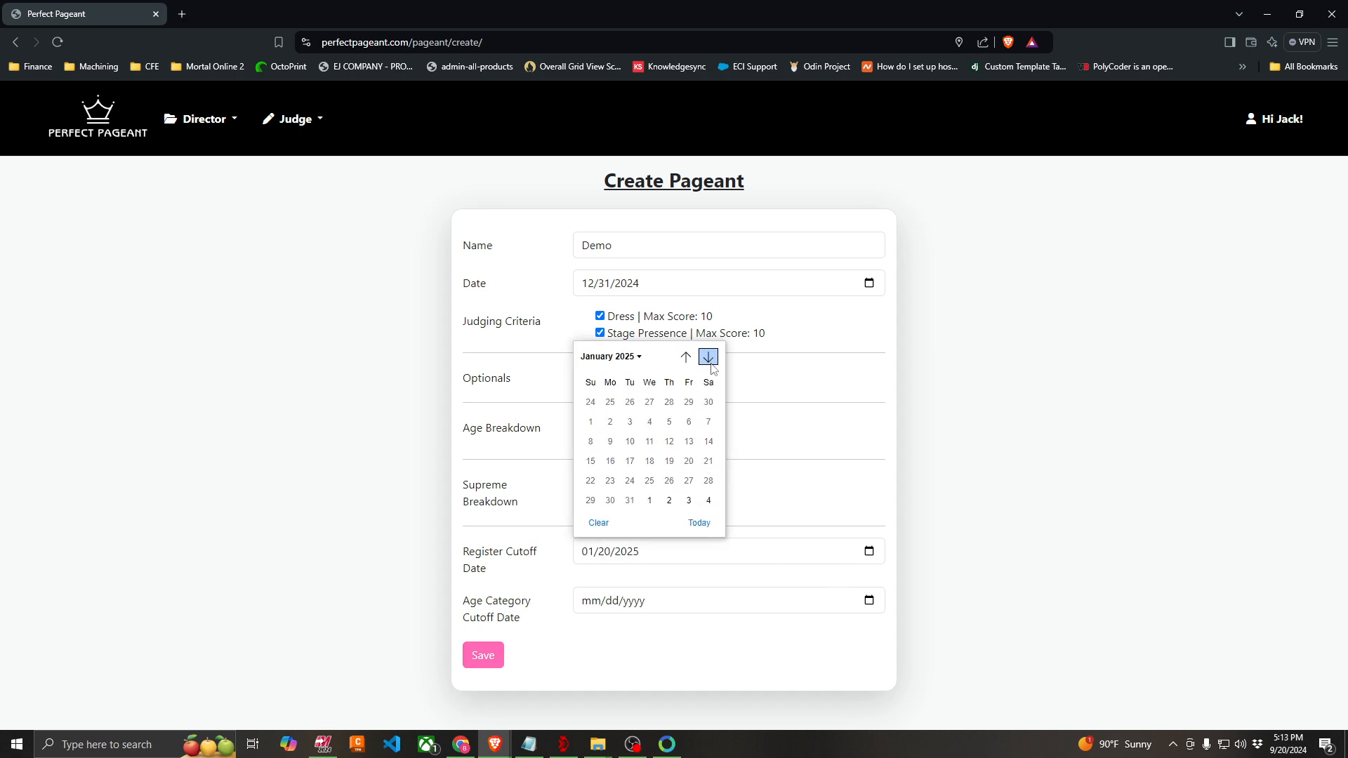
left_click(686, 359)
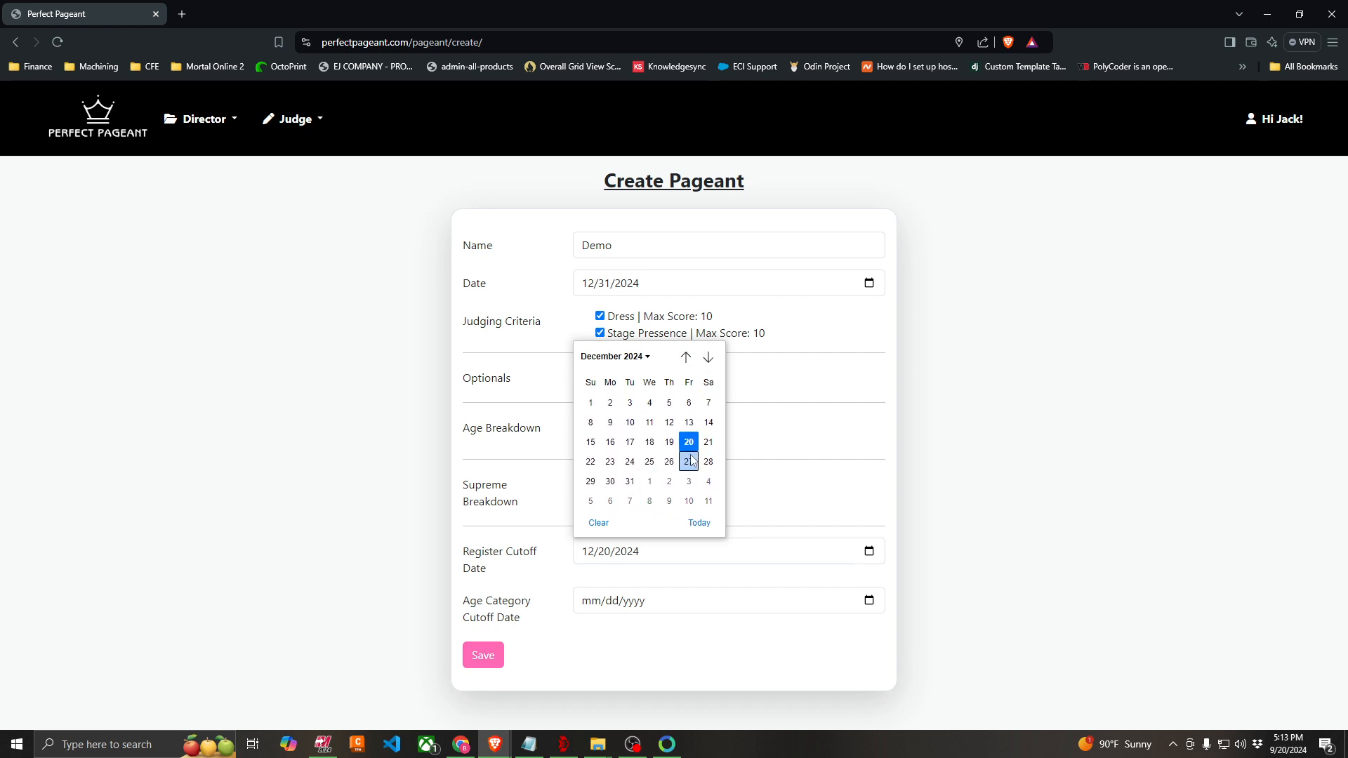
left_click(630, 462)
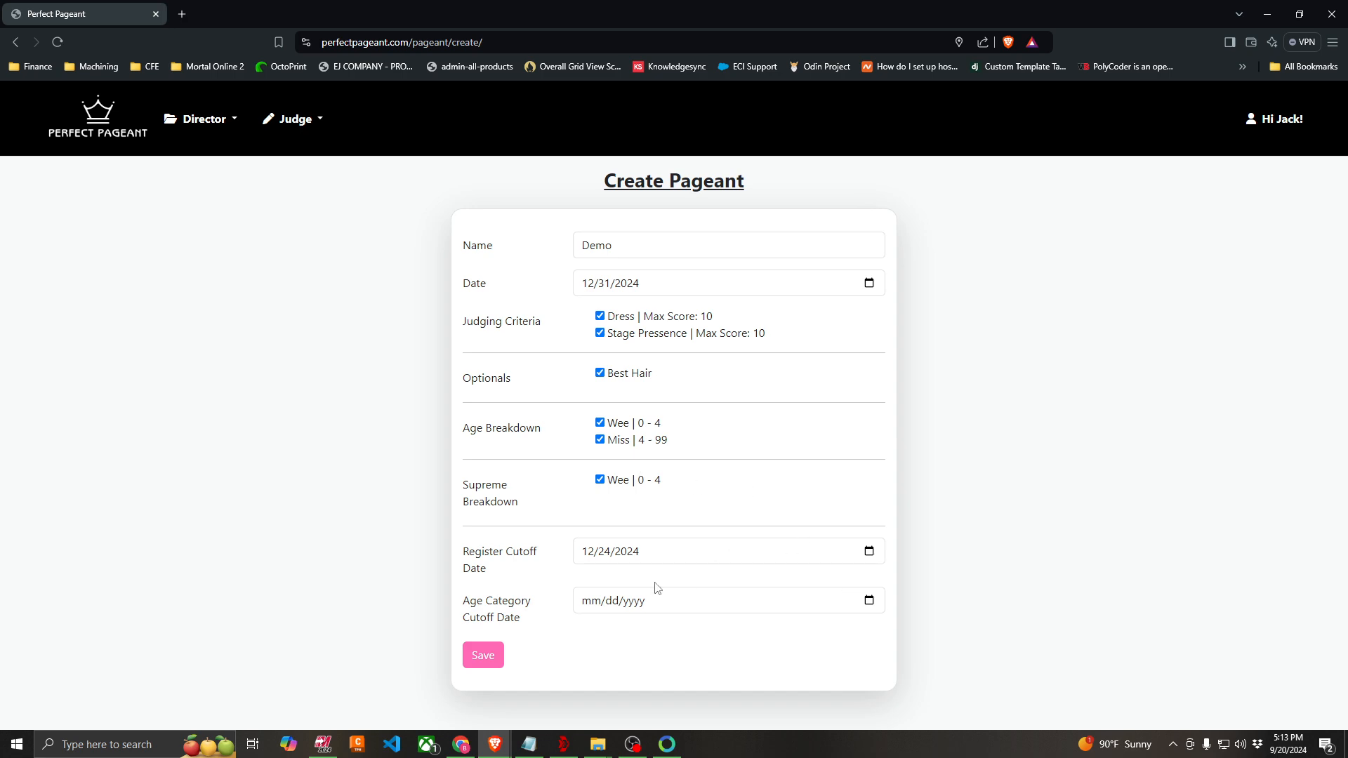
Set the age category cutoff date to 12/31/2024 and submit the pageant for saving.
left_click(868, 602)
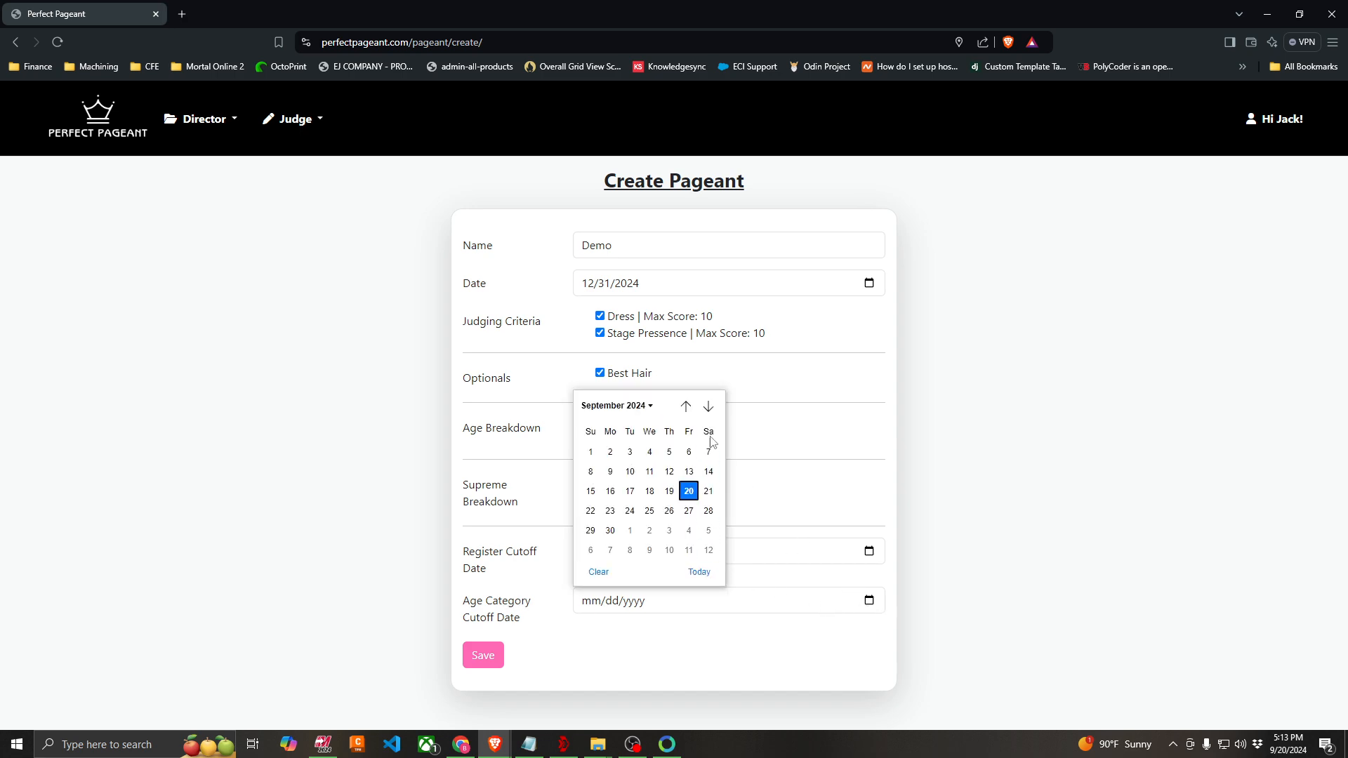
left_click(709, 407)
left_click(708, 406)
left_click(709, 407)
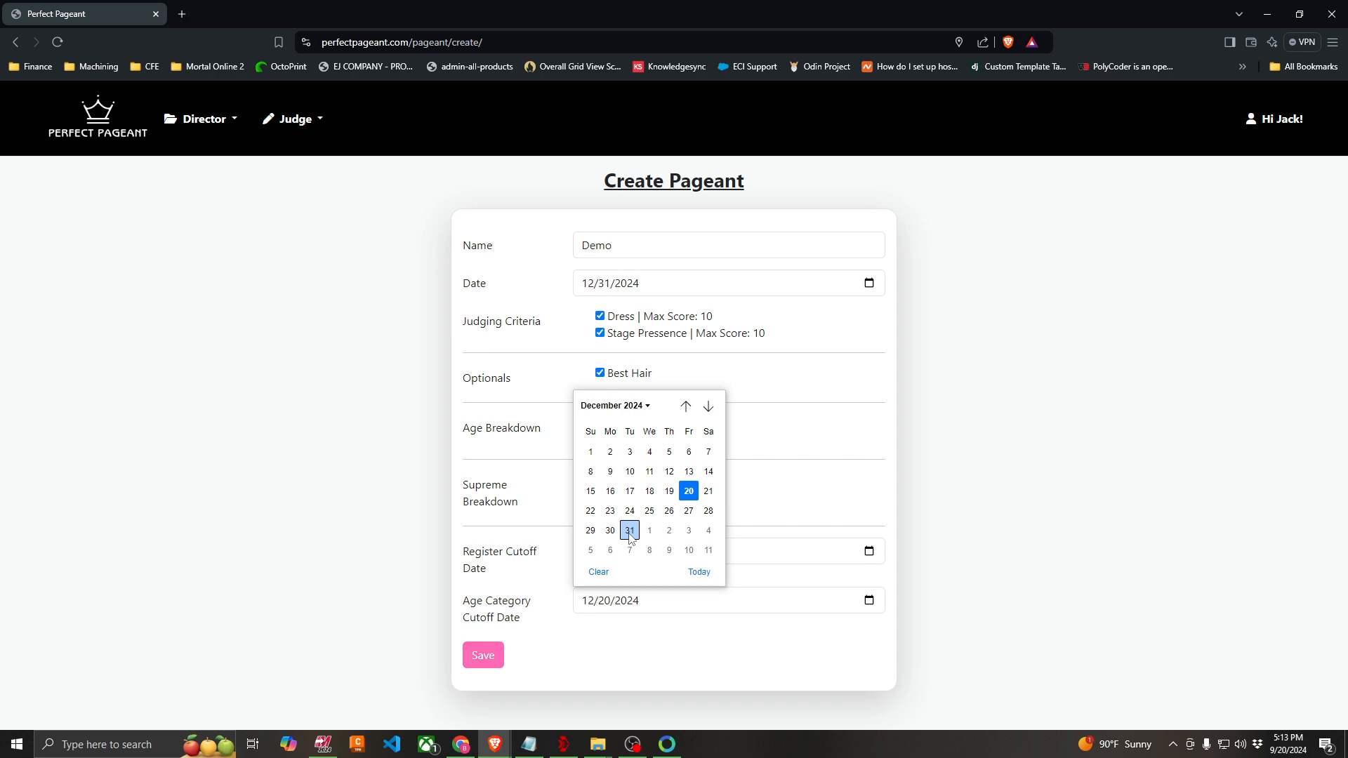
left_click(630, 532)
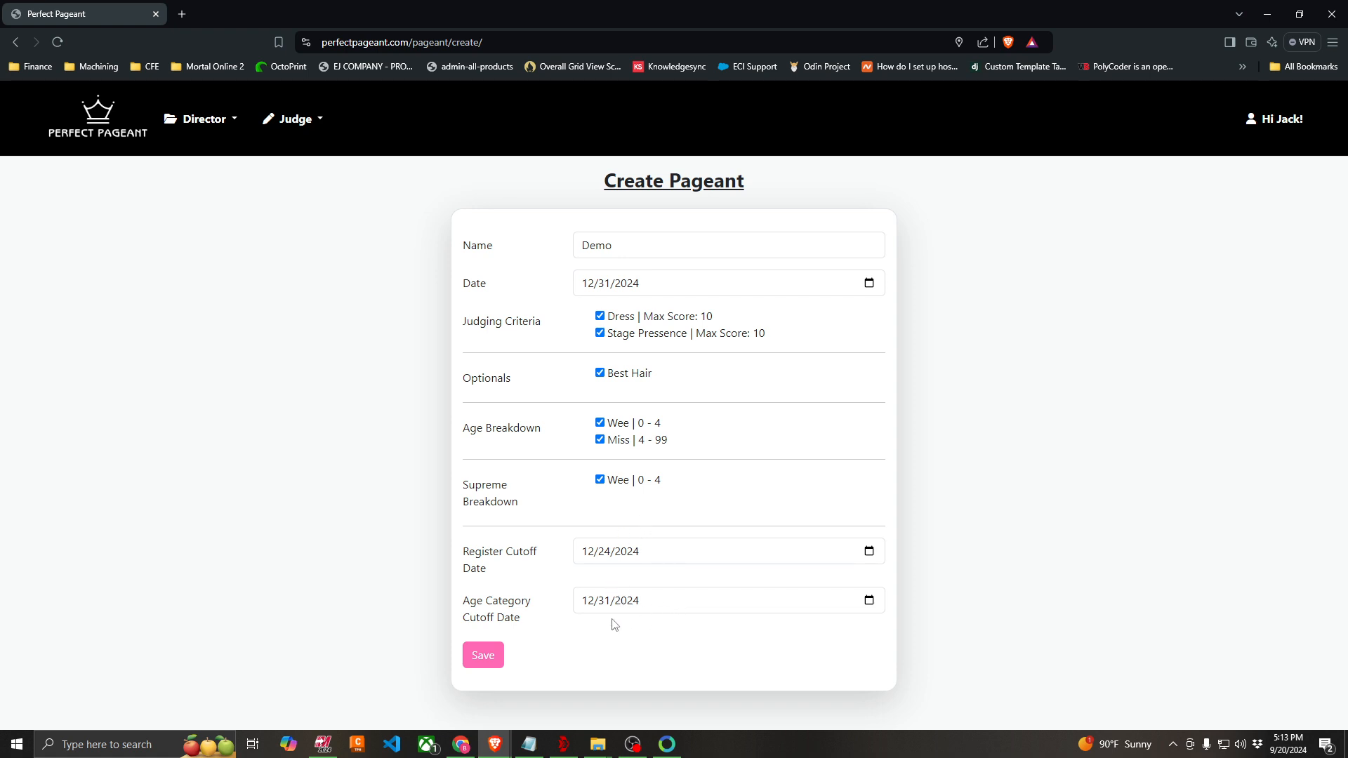
left_click(497, 659)
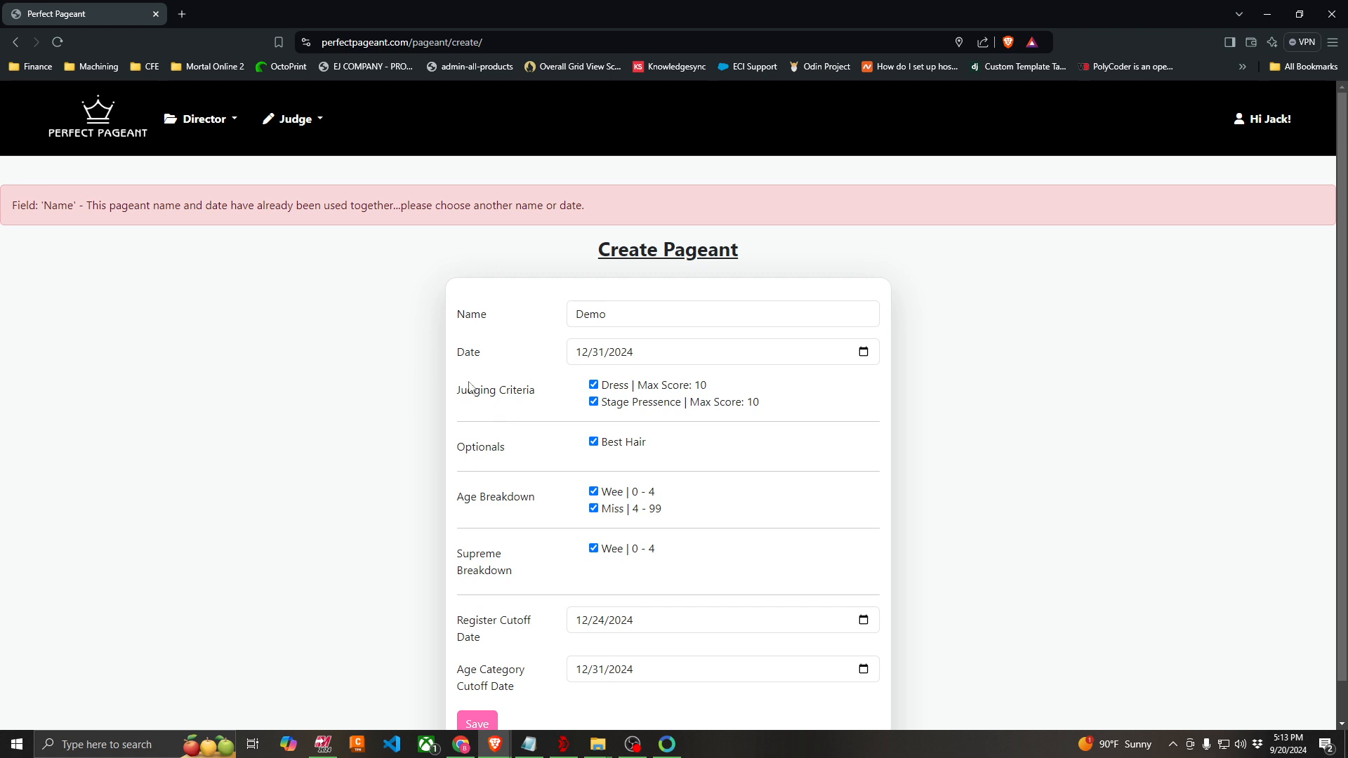
Change the pageant name to Demo Pageant Youtube and save the pageant.
double_click(637, 317)
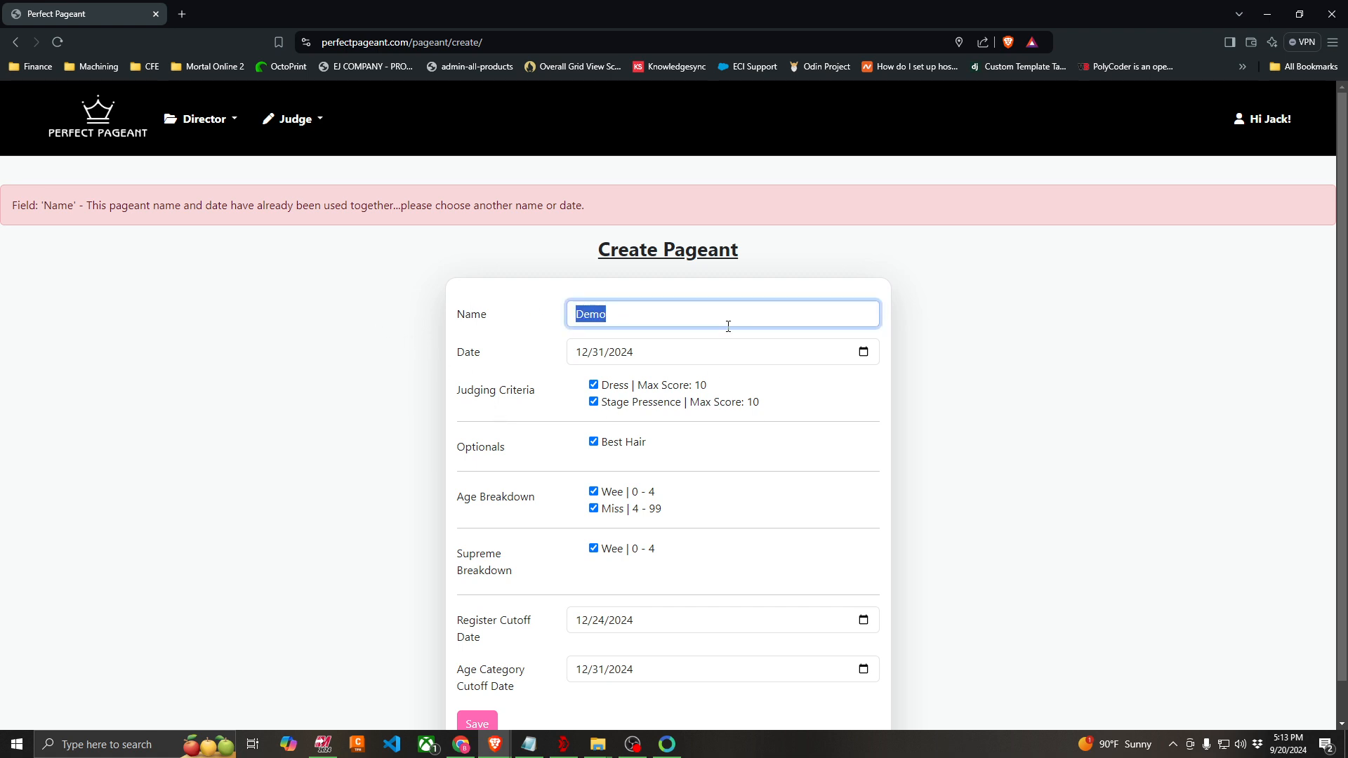
double_click(626, 316)
left_click(627, 356)
left_click(627, 318)
left_click_drag(657, 318, 507, 313)
left_click(687, 313)
type("Pageant Youtube")
scroll(547, 486, "down", 1)
left_click(478, 681)
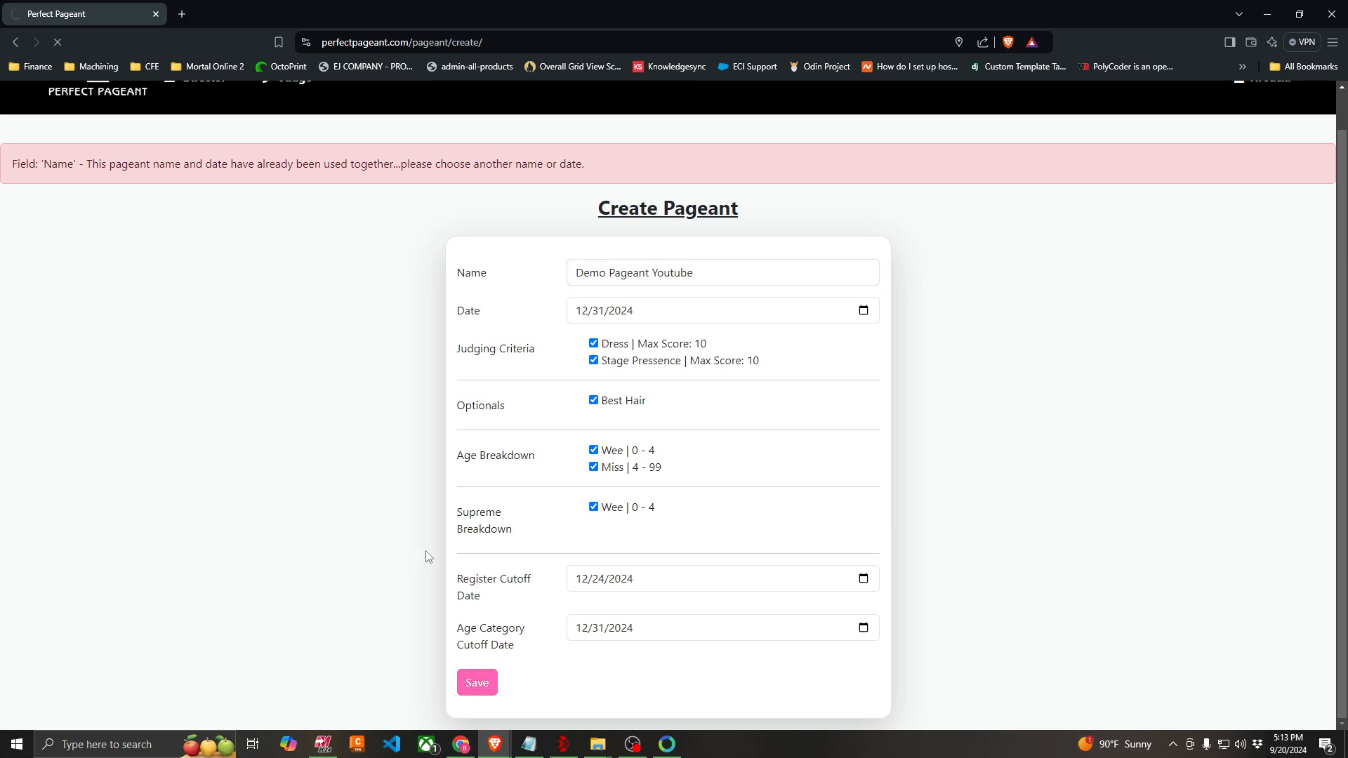
left_click_drag(283, 343, 391, 353)
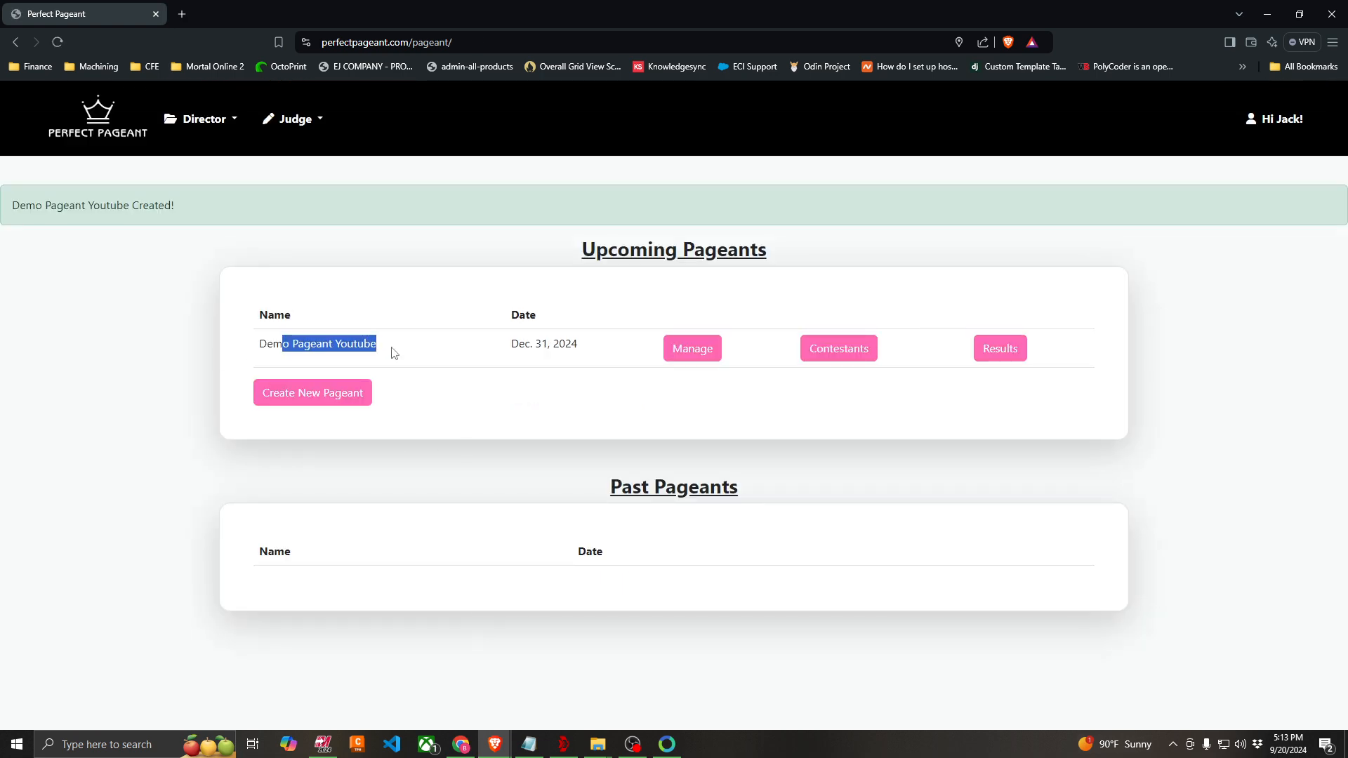